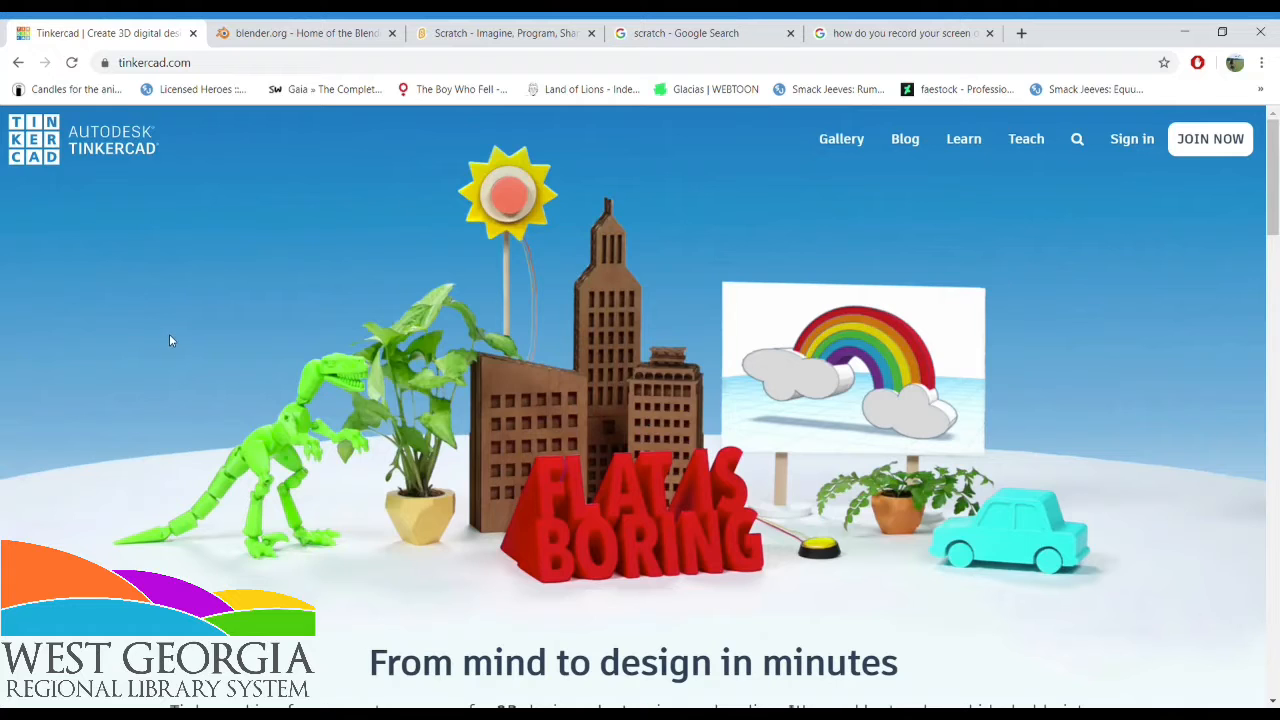
Glance at the Blender home page and sign in to the existing Tinkercad account
click(290, 33)
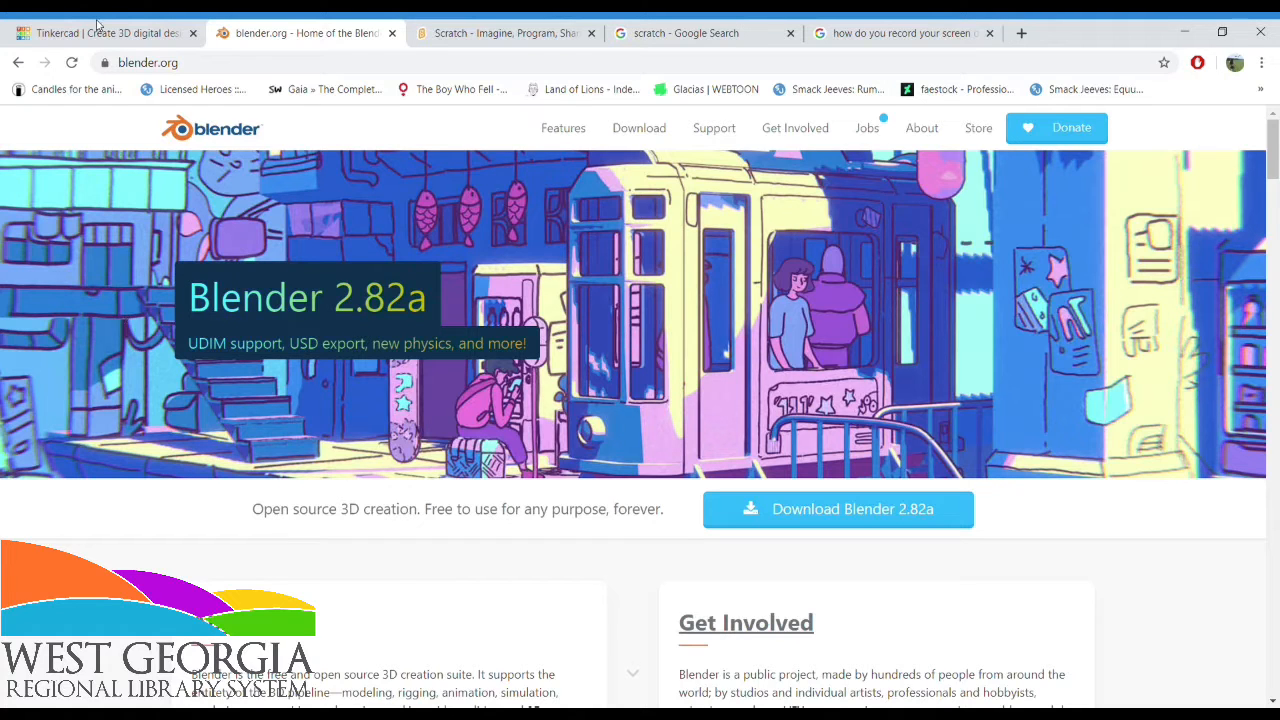
click(64, 24)
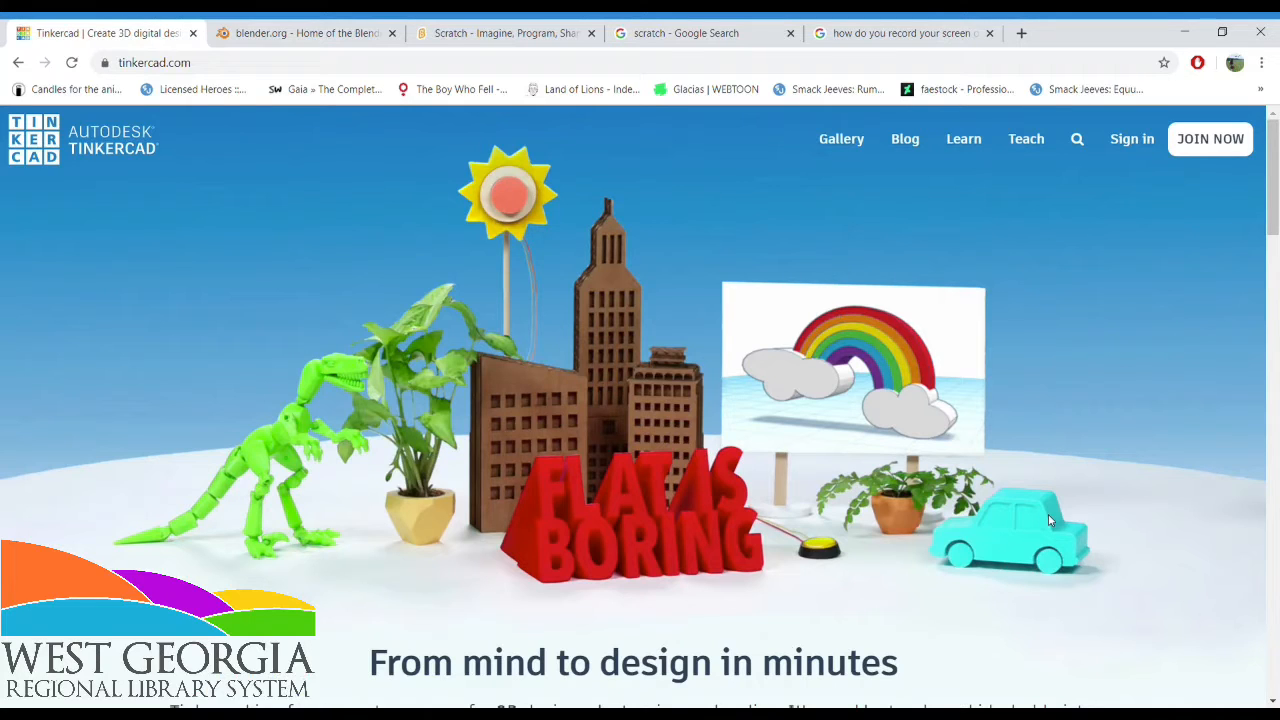
click(1183, 157)
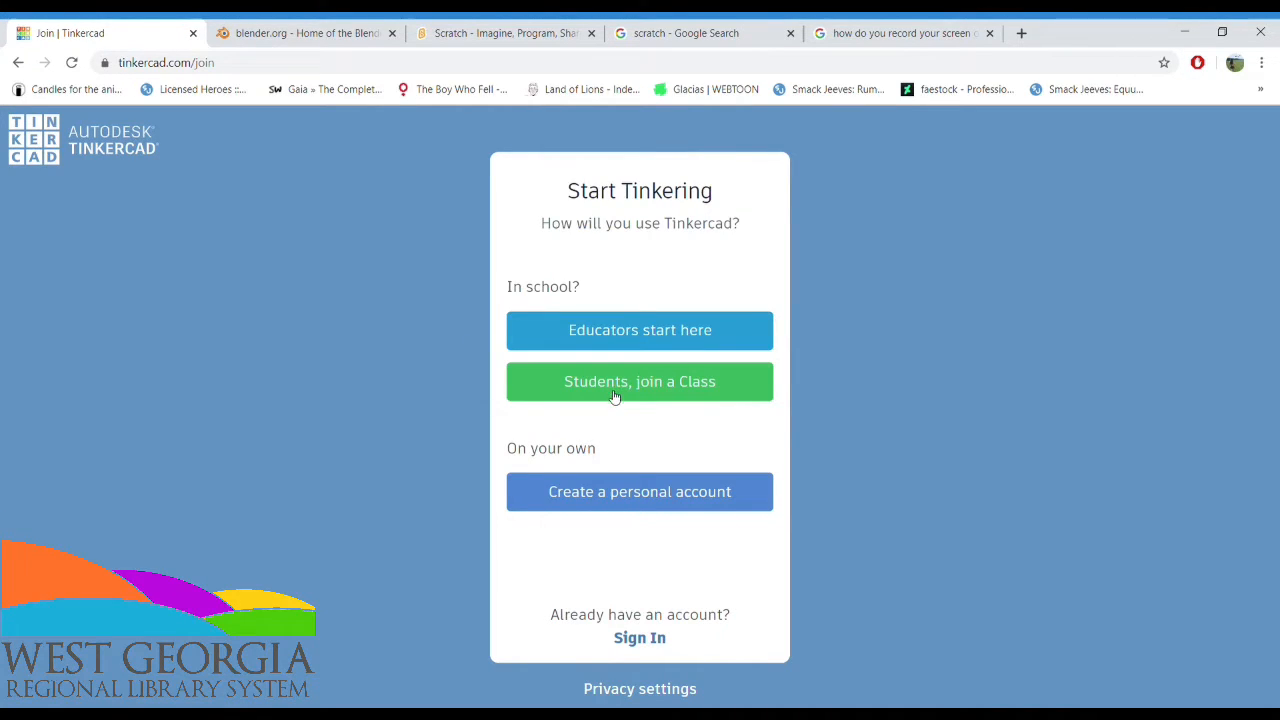
click(645, 640)
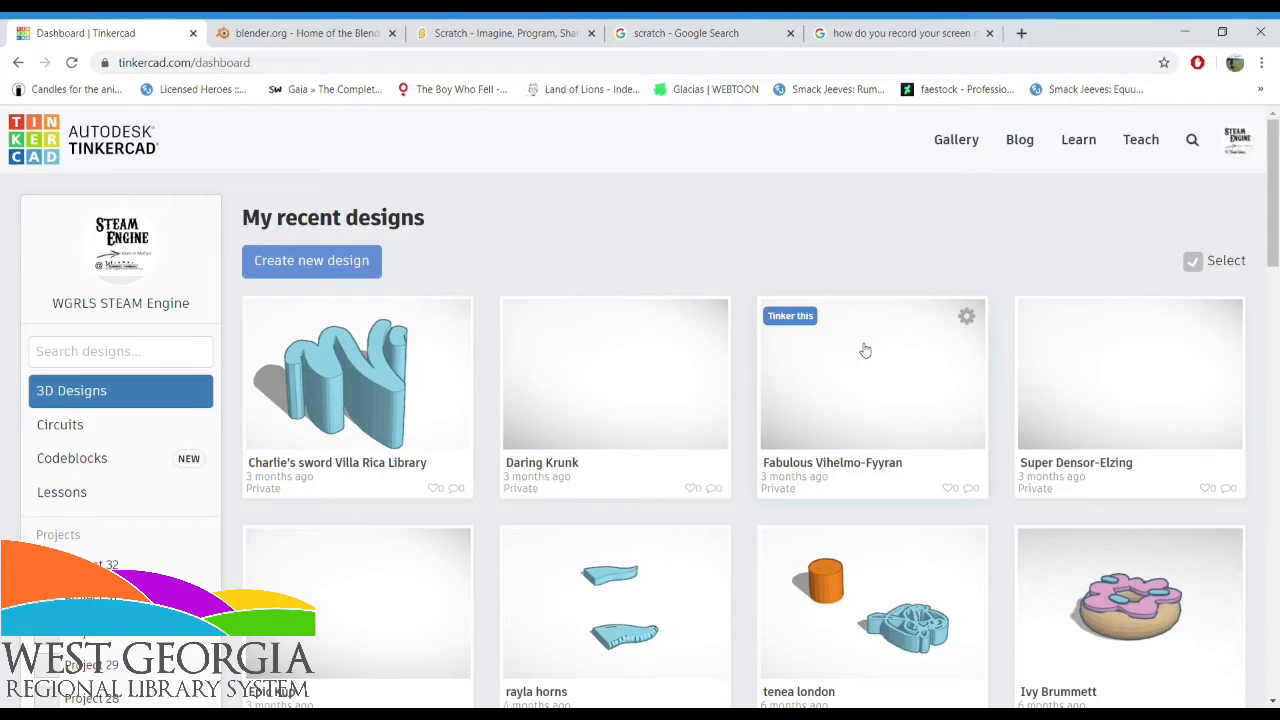
Look through the recent designs on the dashboard and create a new 3D design
scroll(766, 244, down, 1)
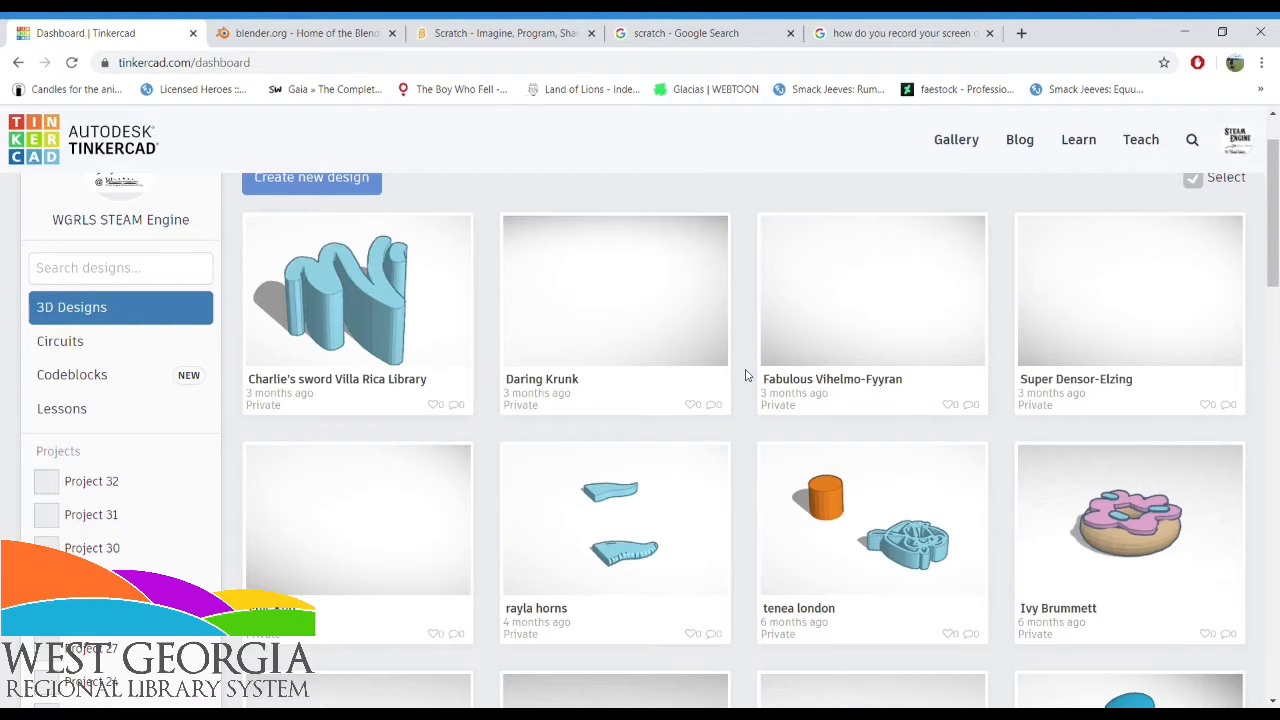
scroll(747, 374, down, 3)
scroll(749, 374, up, 4)
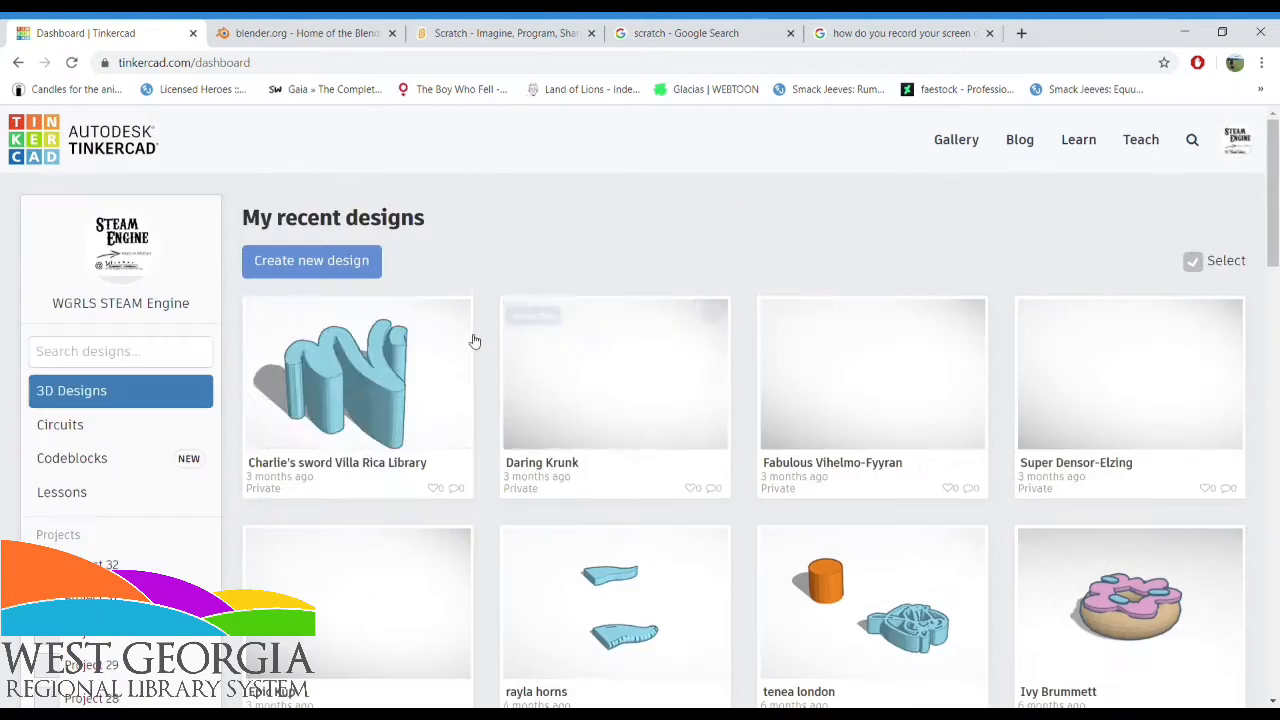
click(341, 263)
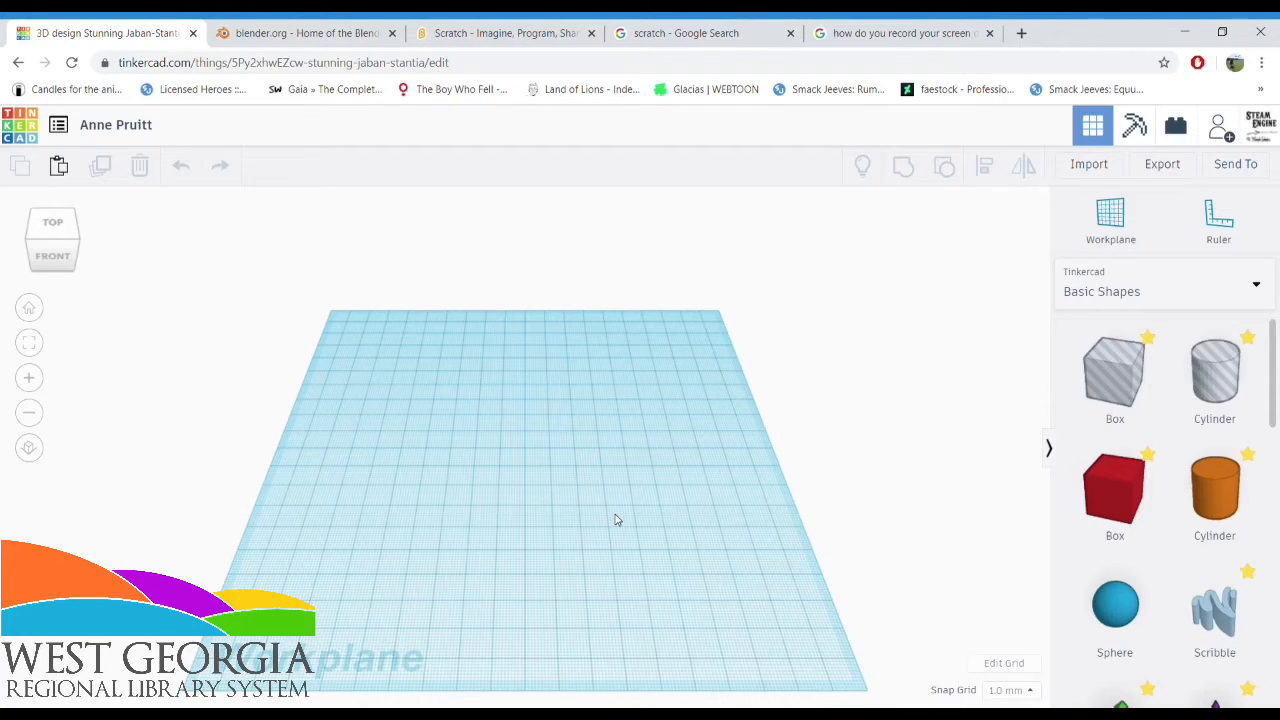
Zoom out and orbit around the empty workplane, and restore the home view
scroll(615, 519, down, 5)
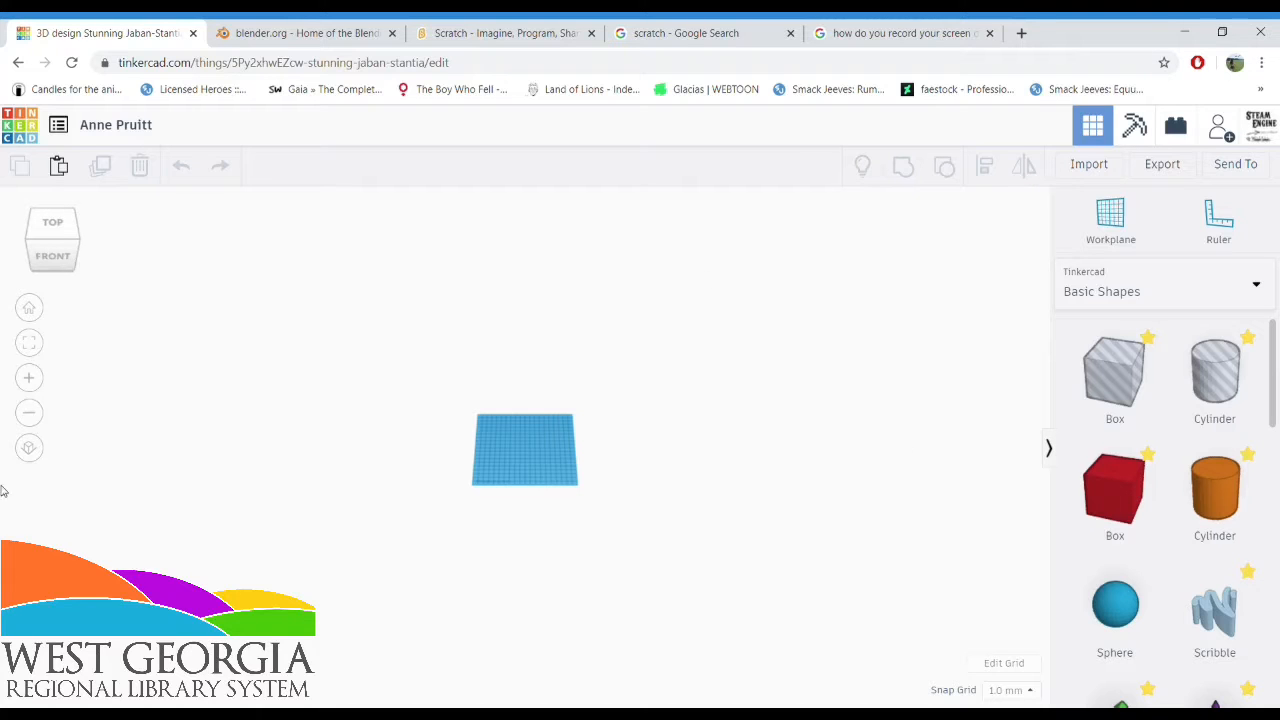
click(28, 307)
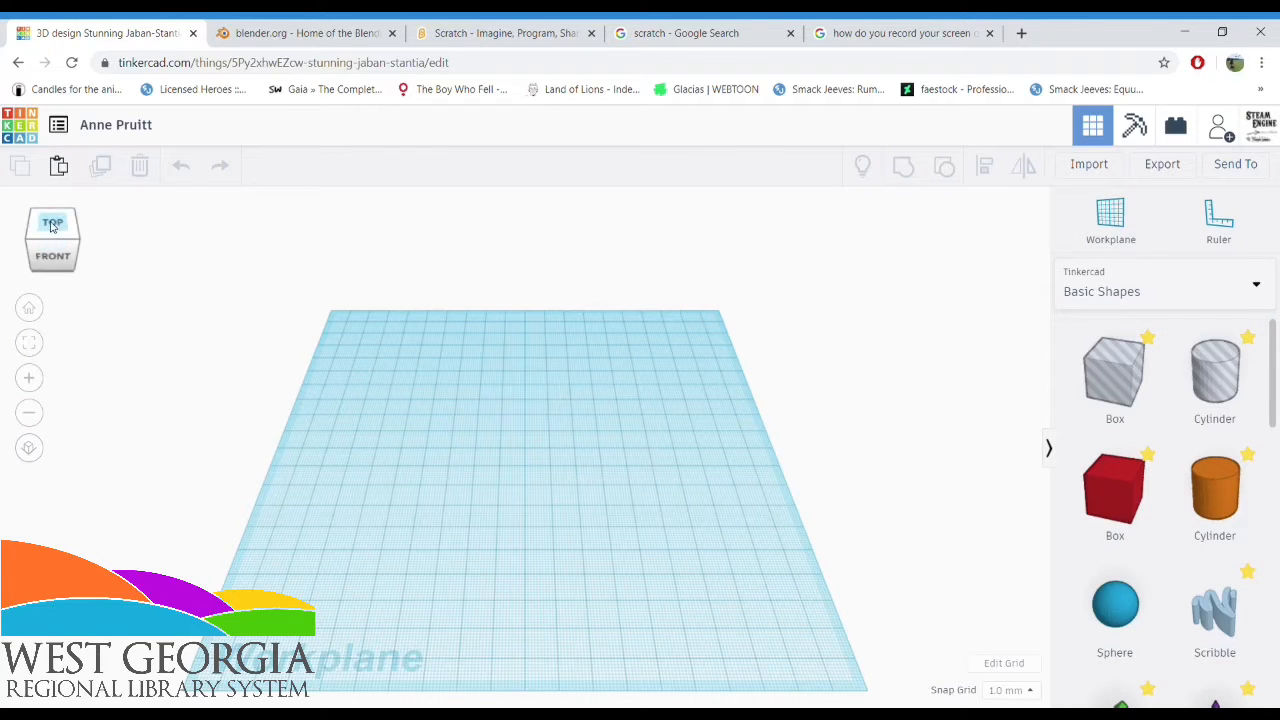
mouse_move(46, 250)
mouse_down()
mouse_move(86, 240)
mouse_move(73, 220)
mouse_move(37, 229)
mouse_move(57, 237)
mouse_move(17, 224)
mouse_move(20, 205)
mouse_move(34, 214)
mouse_move(11, 206)
mouse_move(94, 214)
mouse_move(57, 271)
mouse_up()
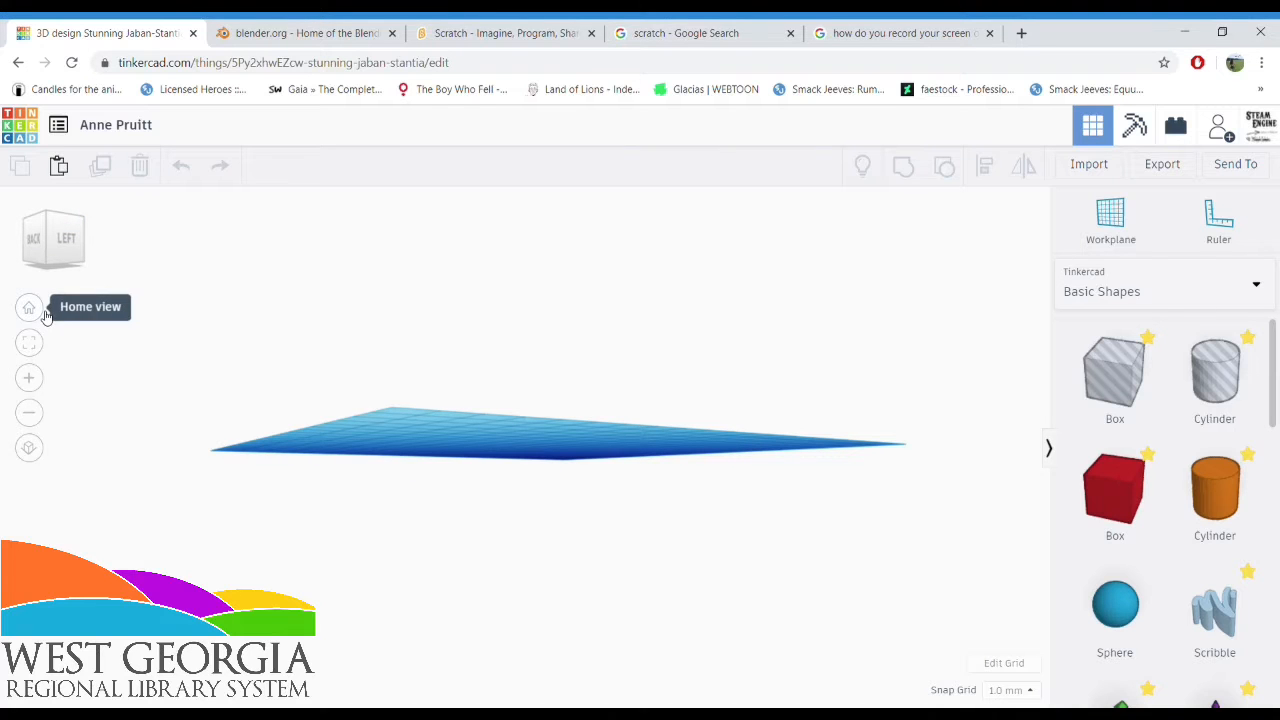
click(29, 308)
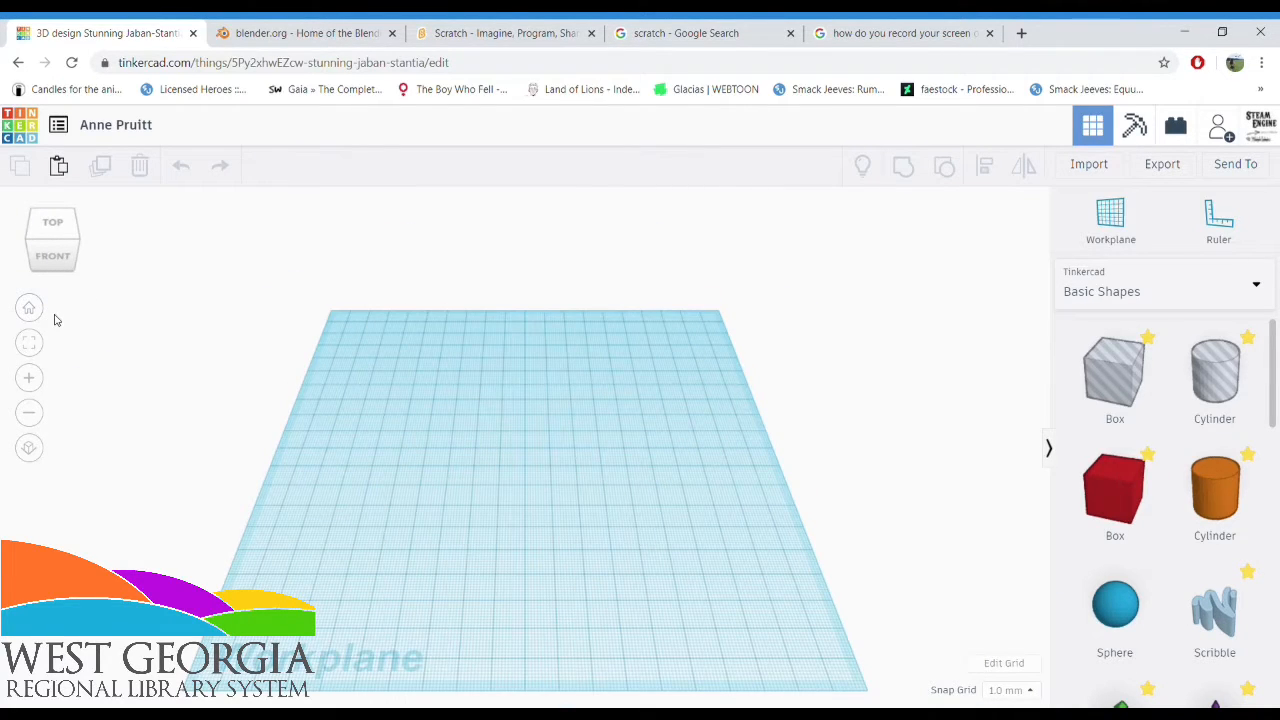
Place a red box, an orange cylinder and a scribble shape apart from each other on the workplane
click(1118, 492)
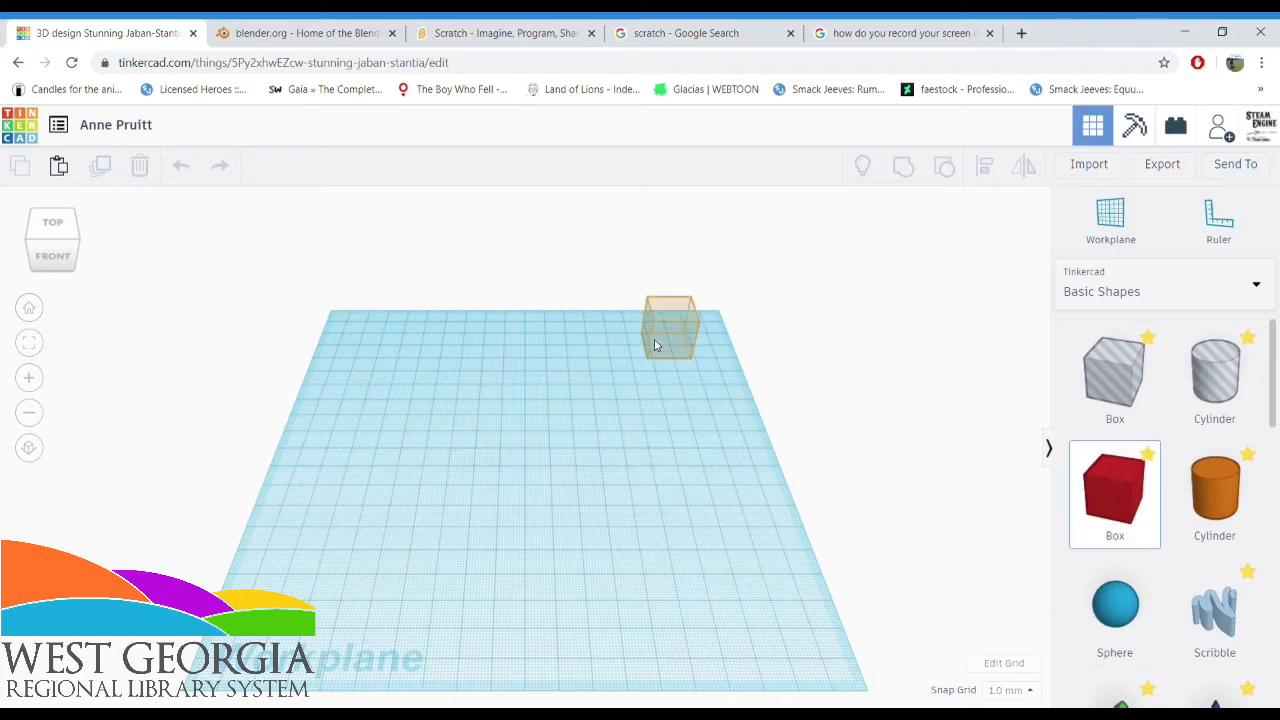
click(1214, 490)
click(410, 378)
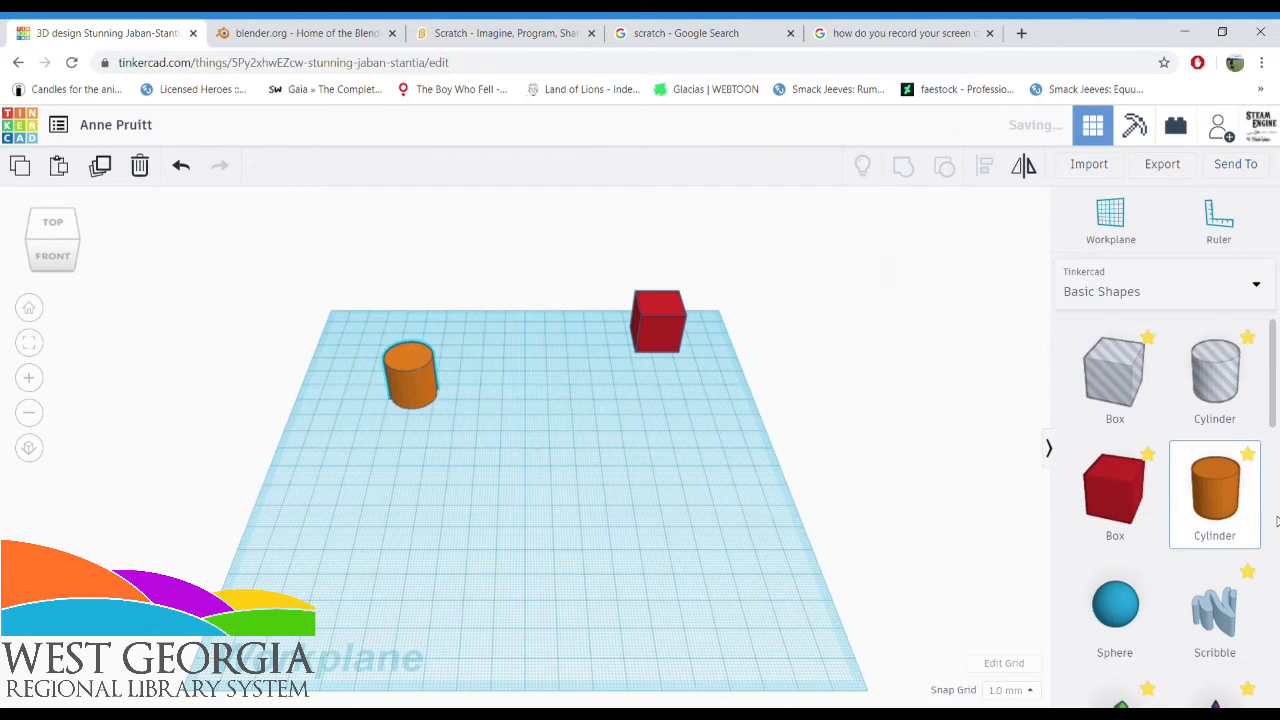
click(1220, 622)
click(452, 338)
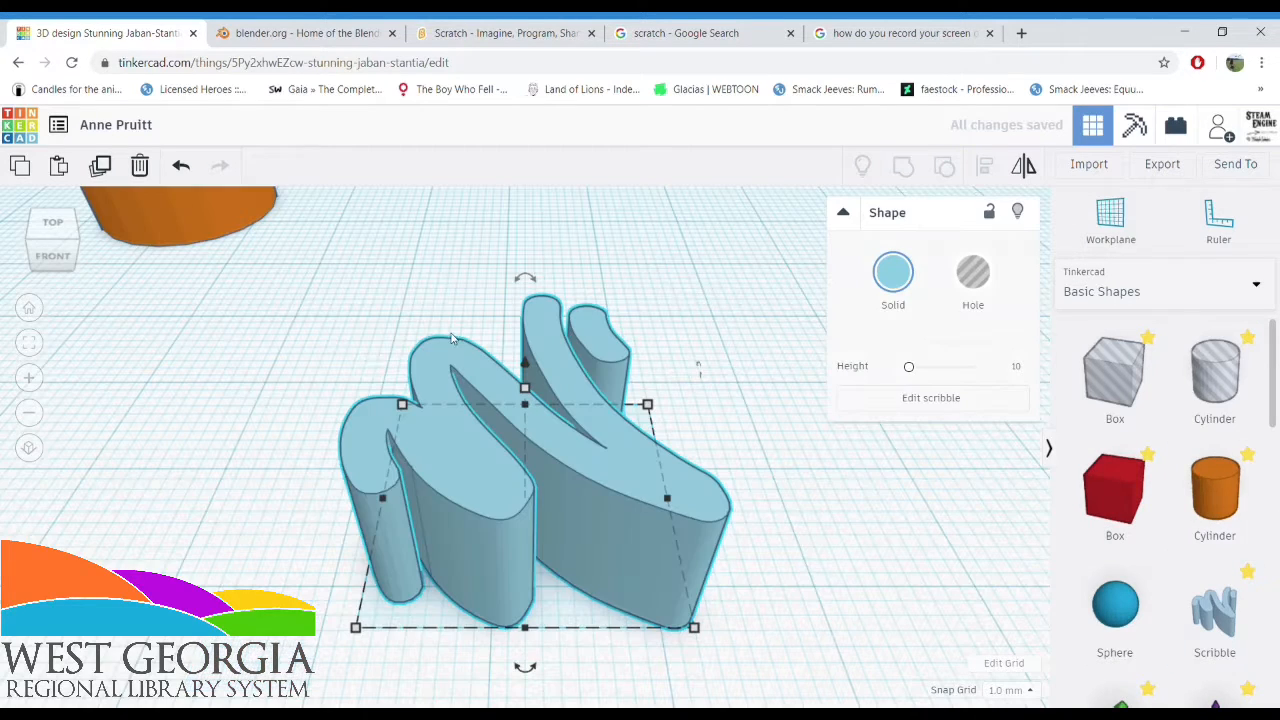
click(28, 308)
click(257, 436)
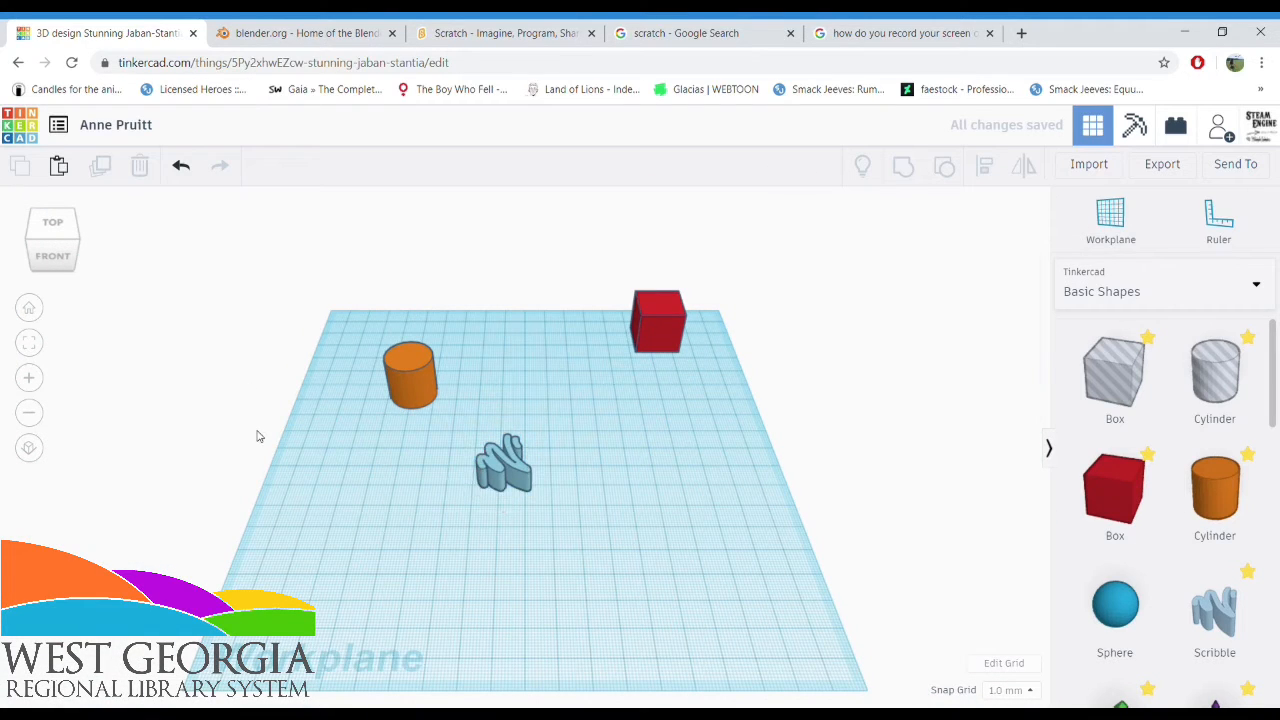
Fit the view to the red box and return to the home view
click(650, 330)
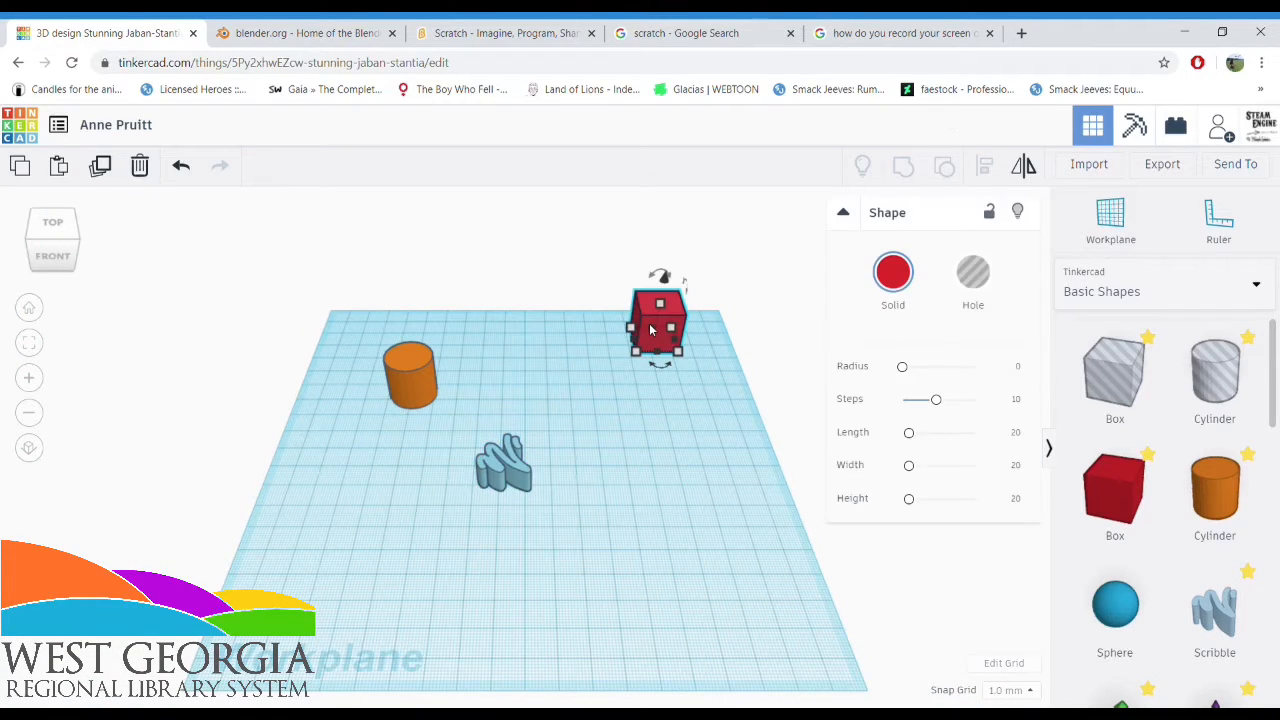
click(30, 343)
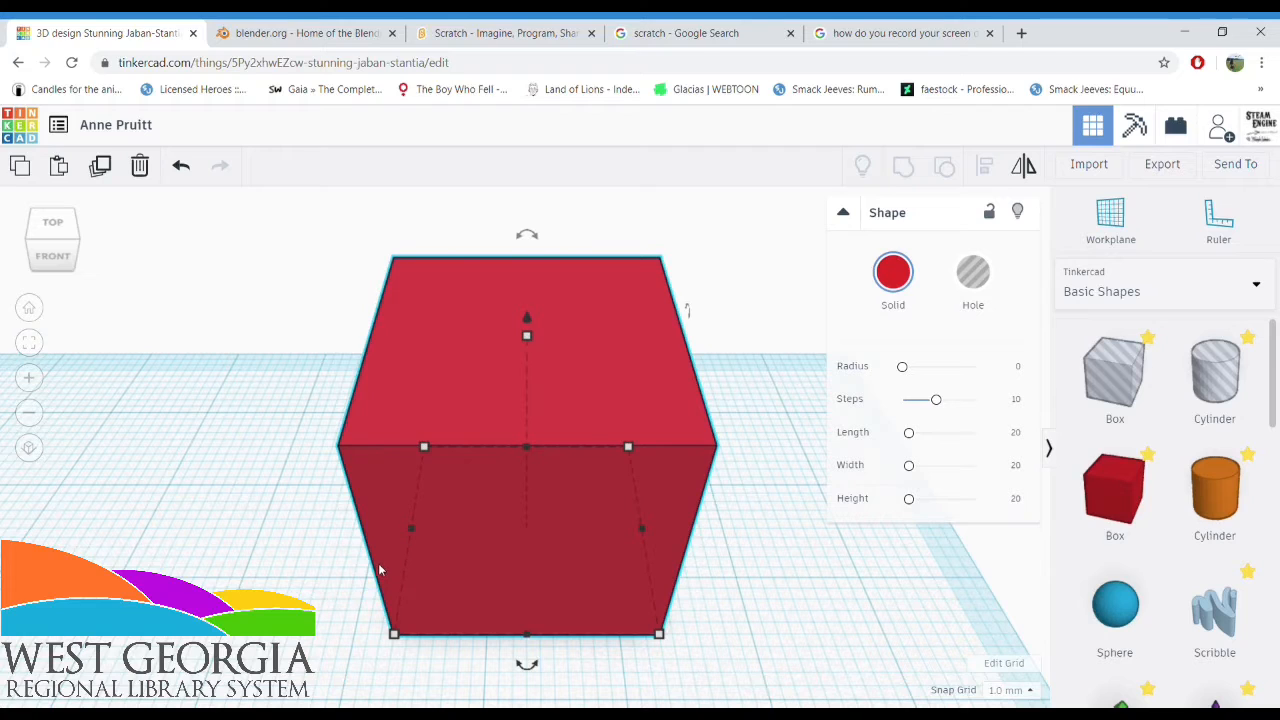
click(33, 312)
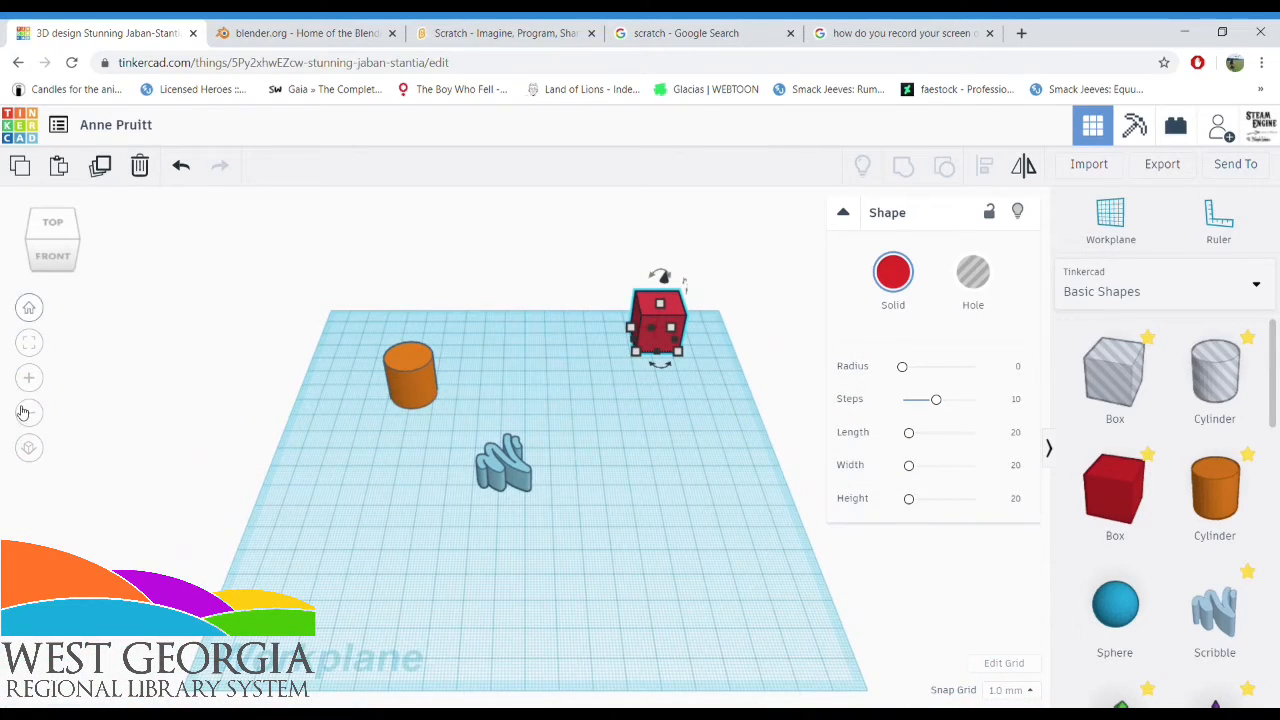
Zoom in and out on the workplane and toggle the view between perspective and orthographic projection
click(28, 385)
click(29, 384)
click(32, 421)
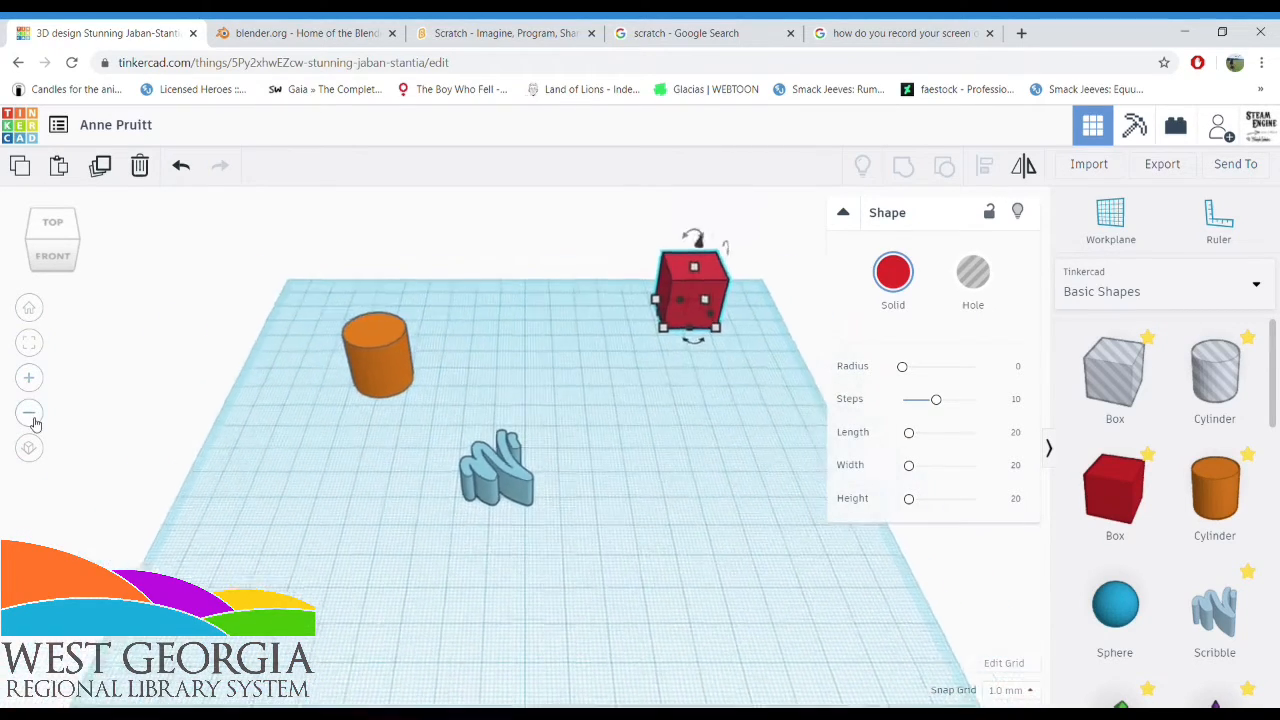
click(33, 422)
click(29, 449)
click(30, 449)
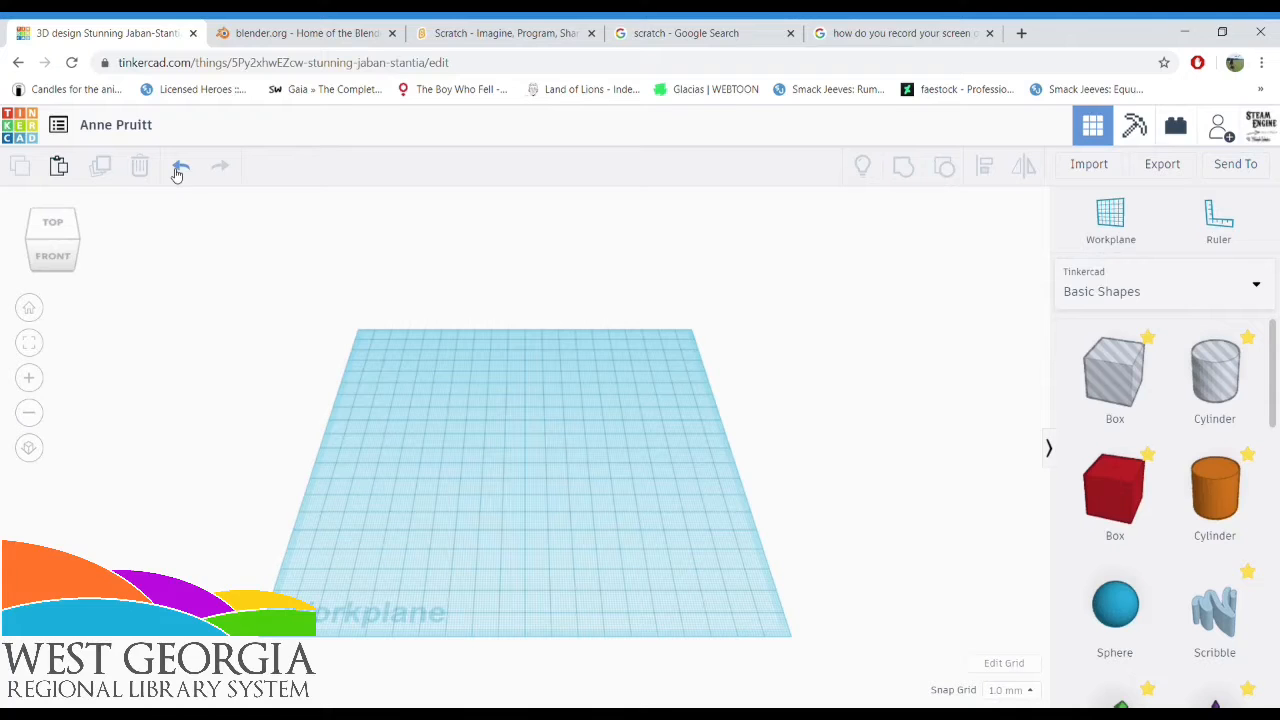
Browse the Basic Shapes and add the Pergolesi Chair from the Smithsonian printables collection to the workplane
scroll(1115, 360, down, 2)
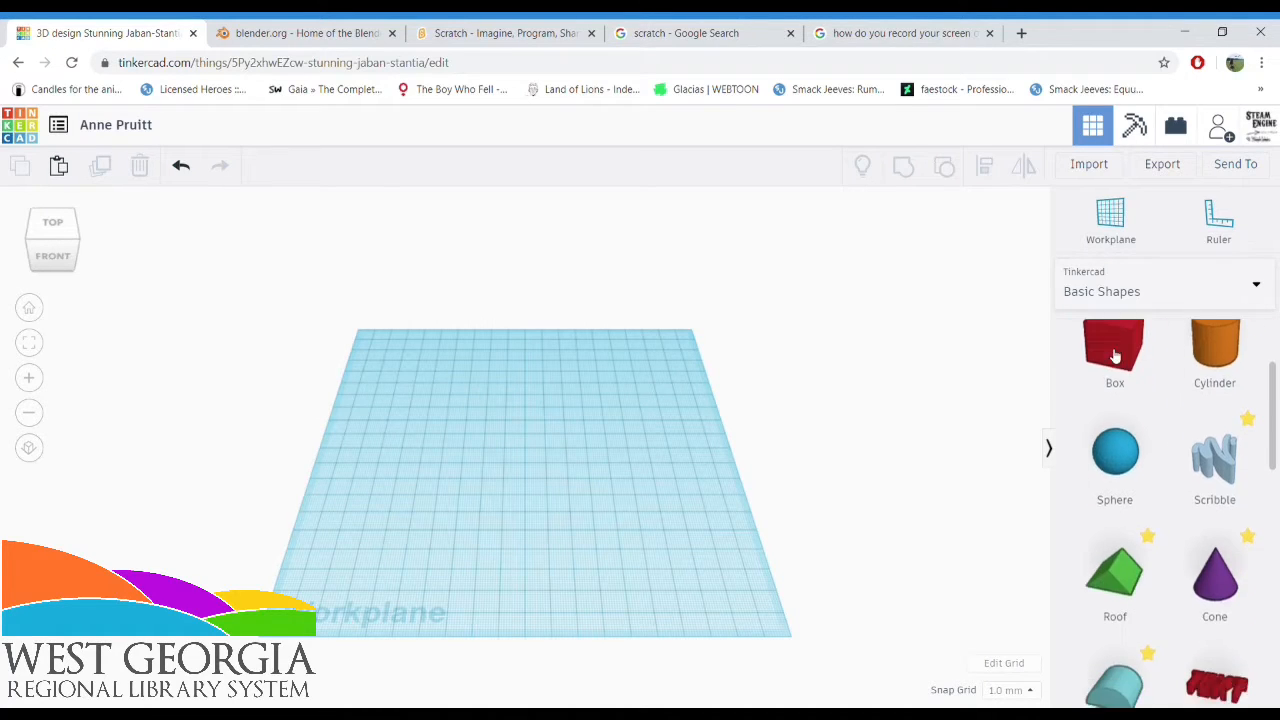
scroll(1115, 360, down, 8)
scroll(1120, 500, up, 4)
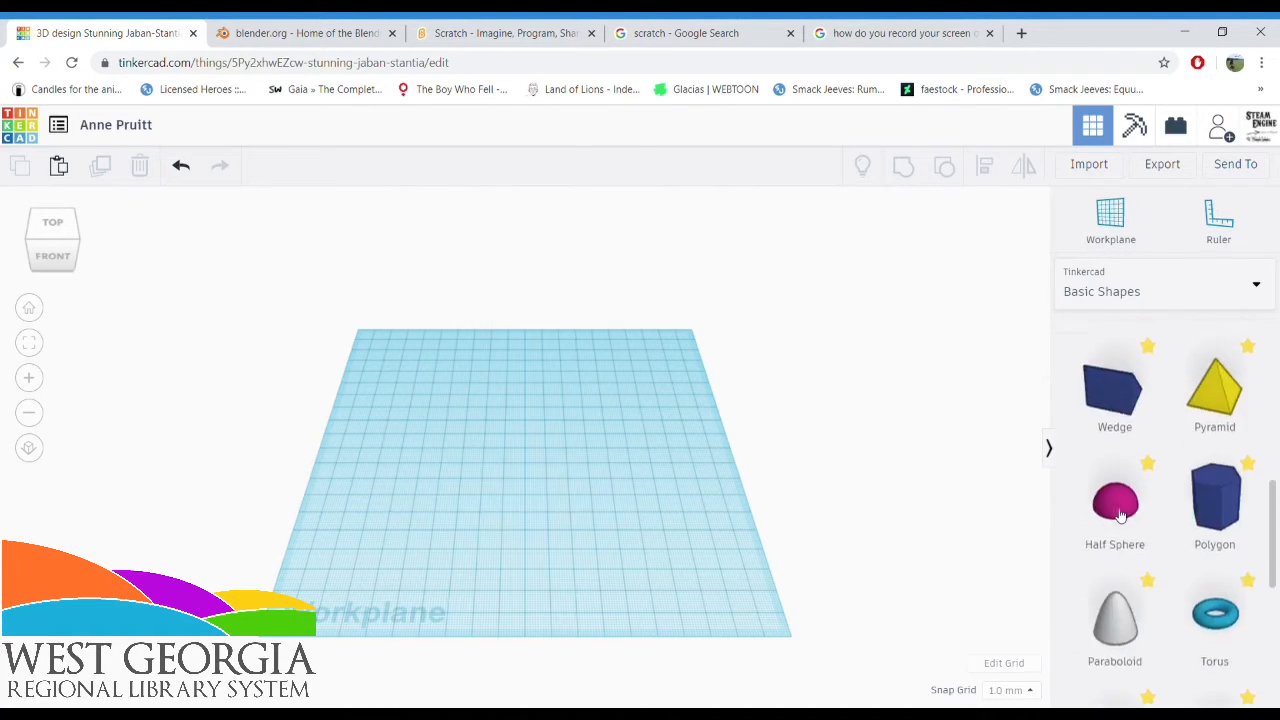
scroll(1120, 515, up, 5)
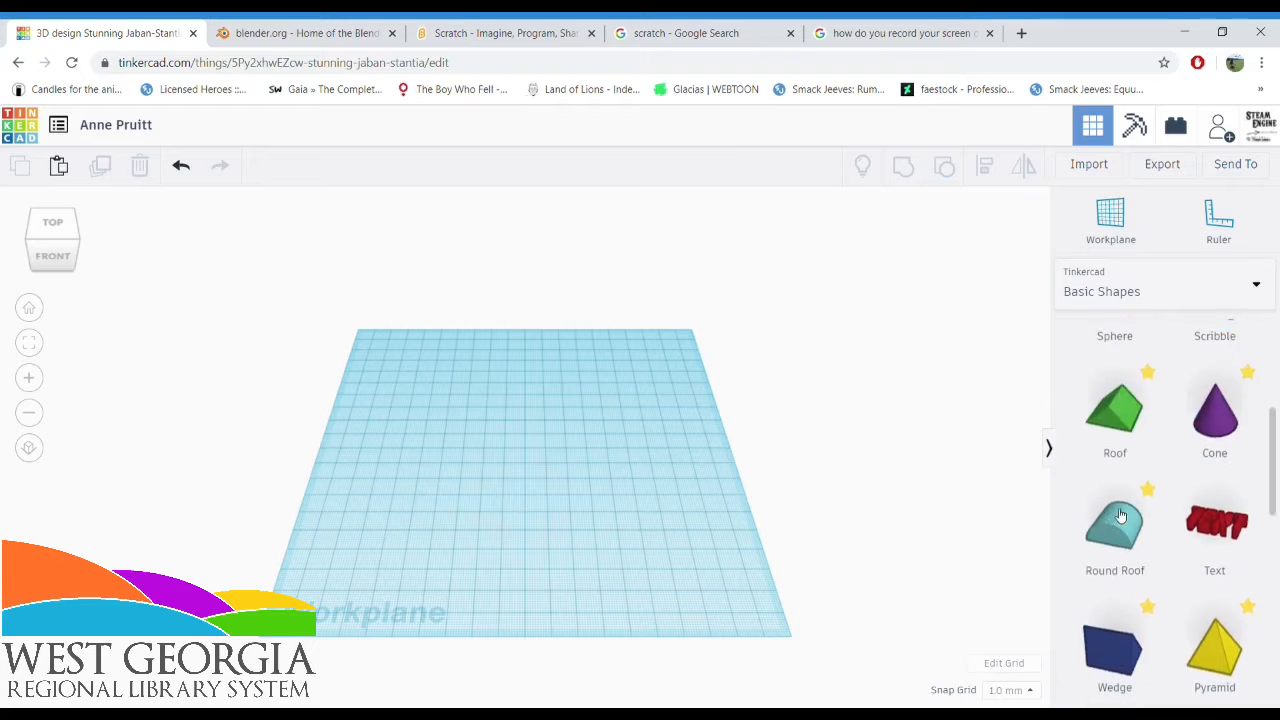
click(1137, 279)
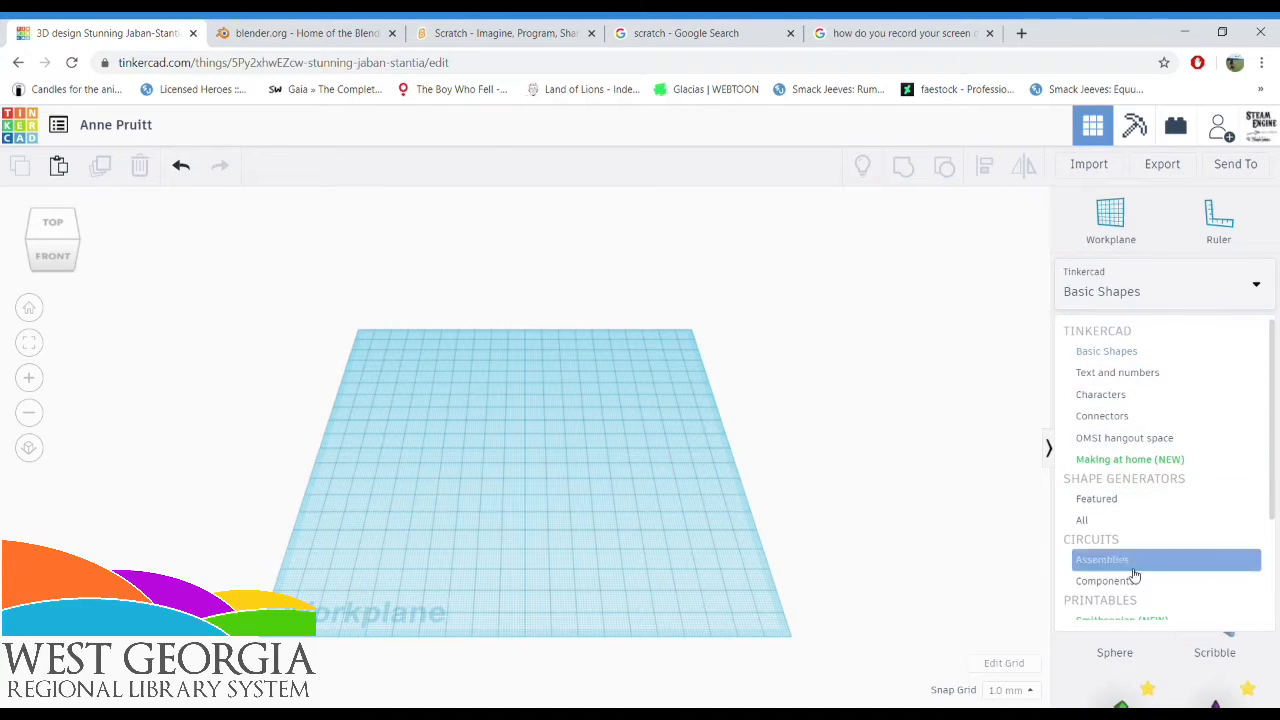
scroll(1121, 395, down, 2)
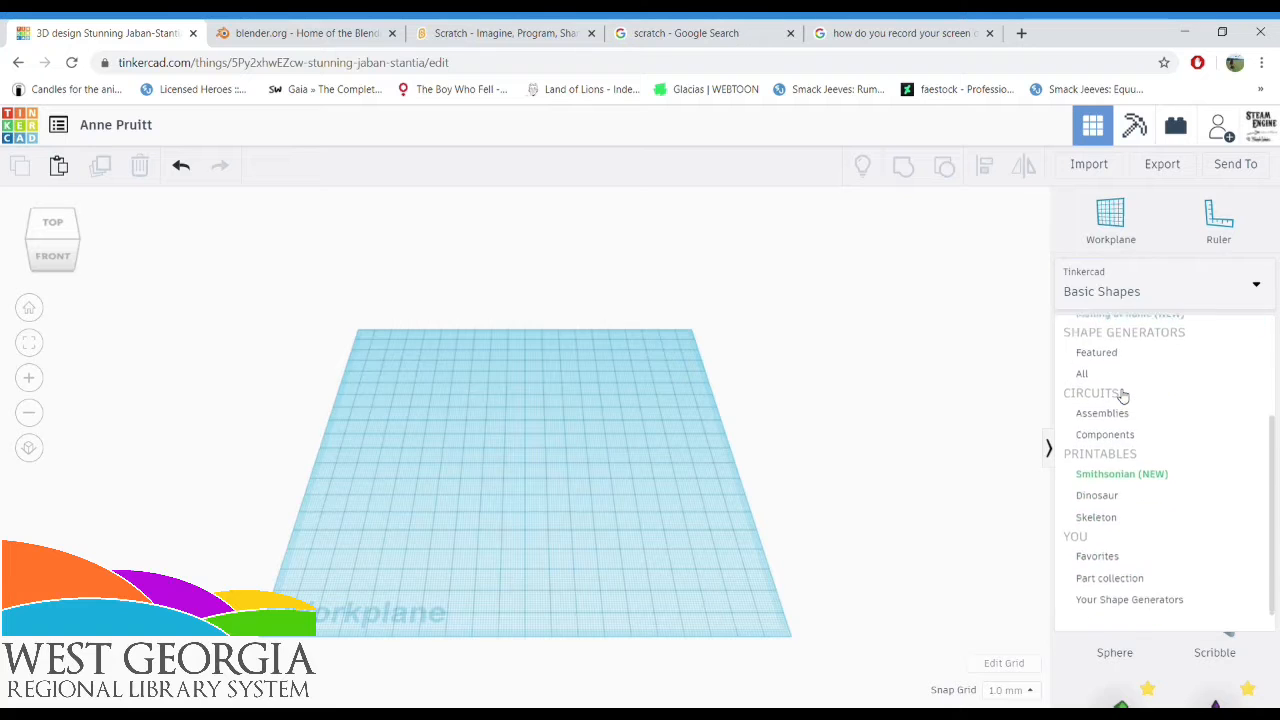
click(1121, 473)
drag(1108, 446, 531, 482)
scroll(650, 464, up, 2)
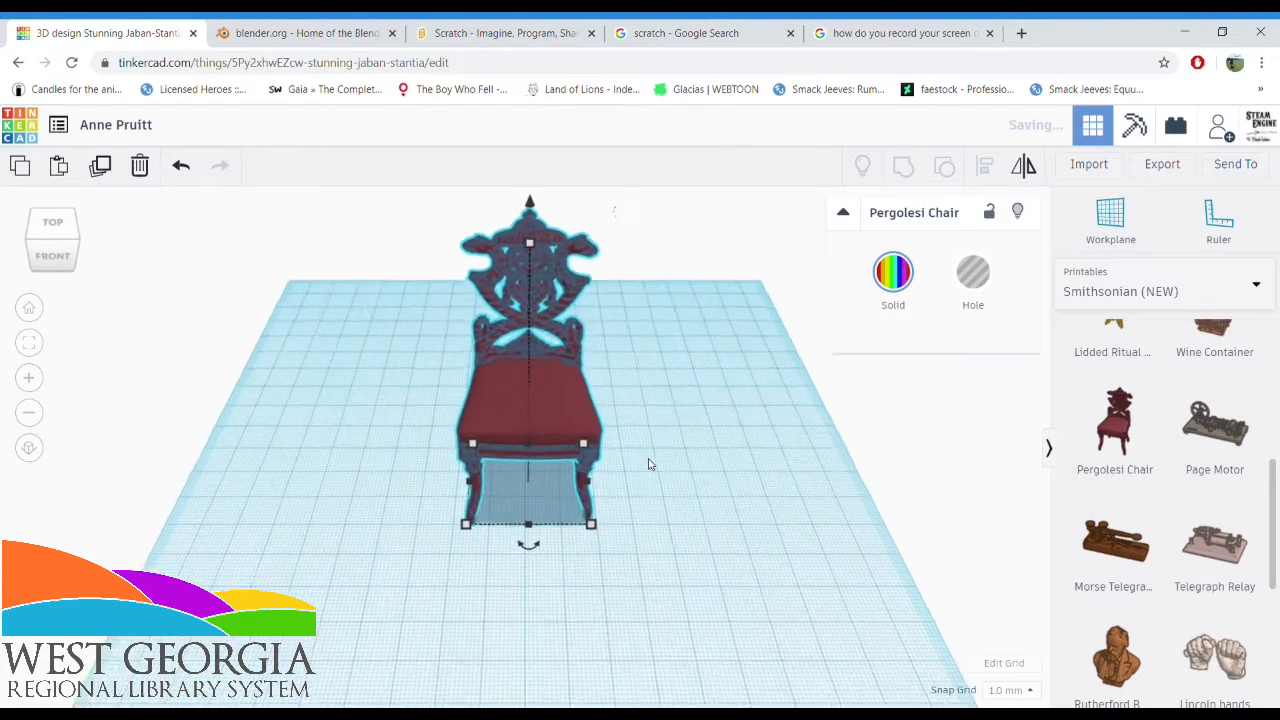
Examine the Pergolesi Chair up close from the front and the sides
right_drag(648, 464, 666, 371)
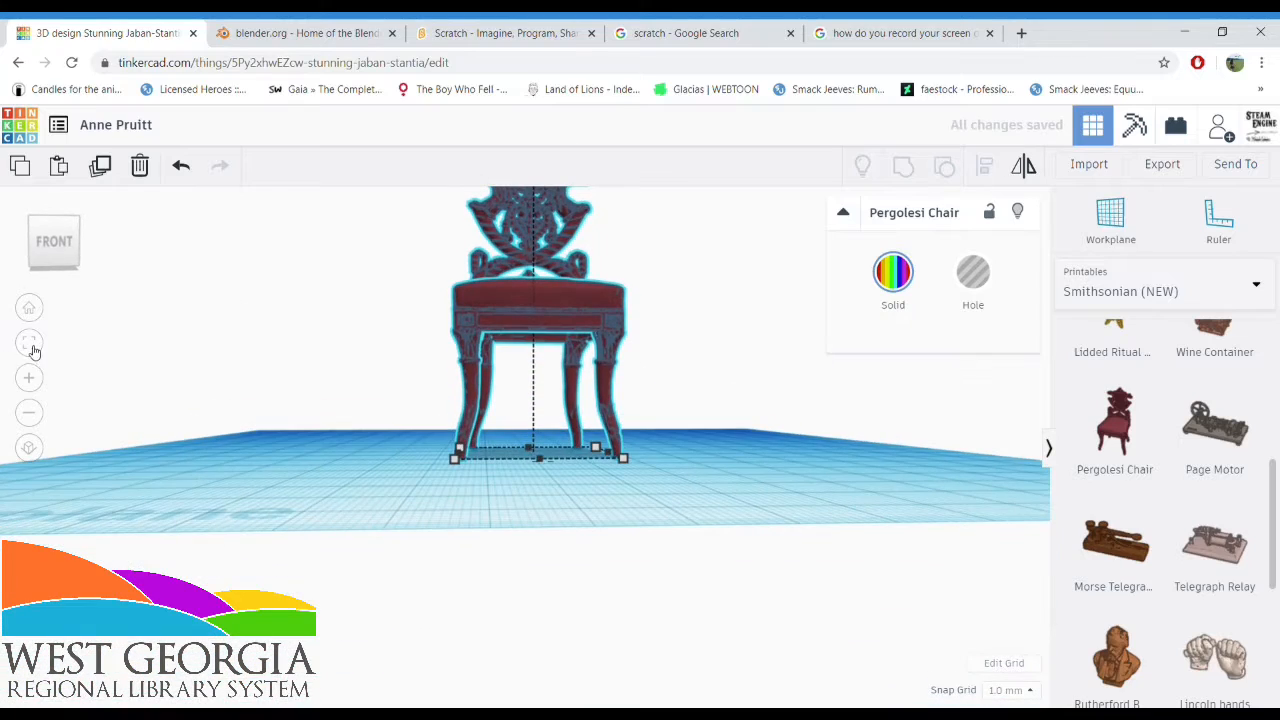
click(31, 346)
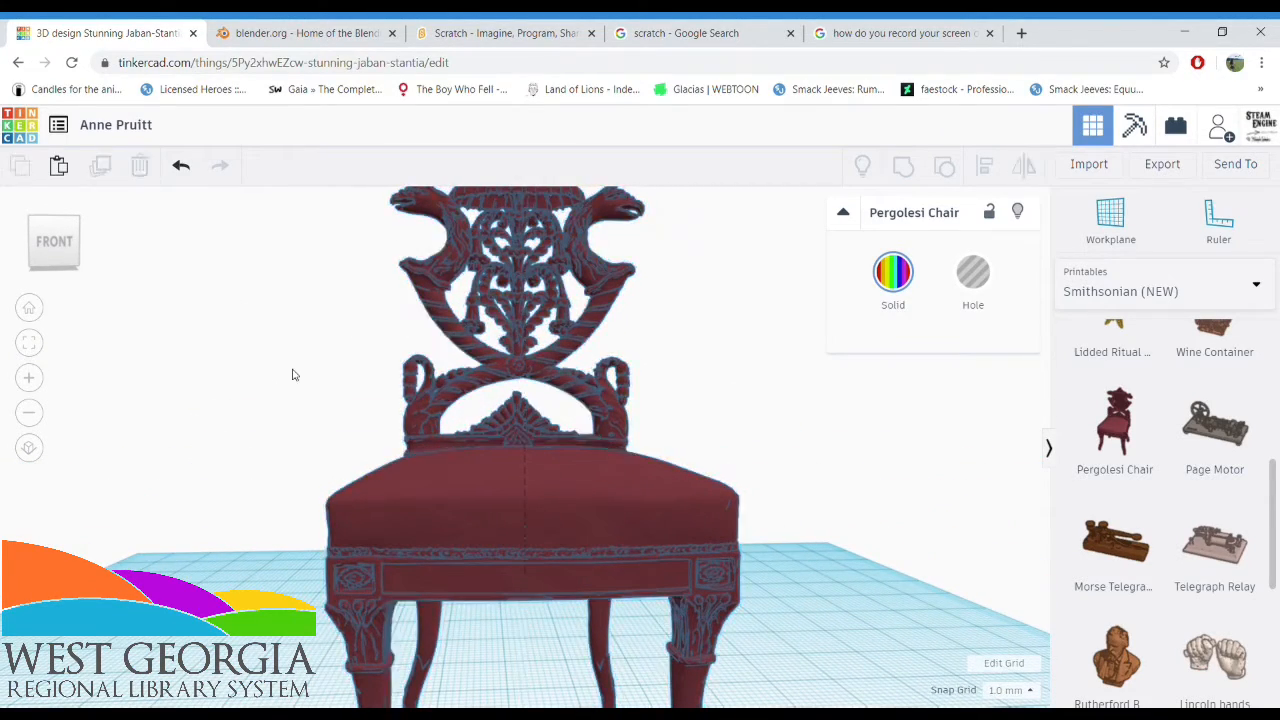
click(256, 399)
right_drag(256, 399, 1279, 410)
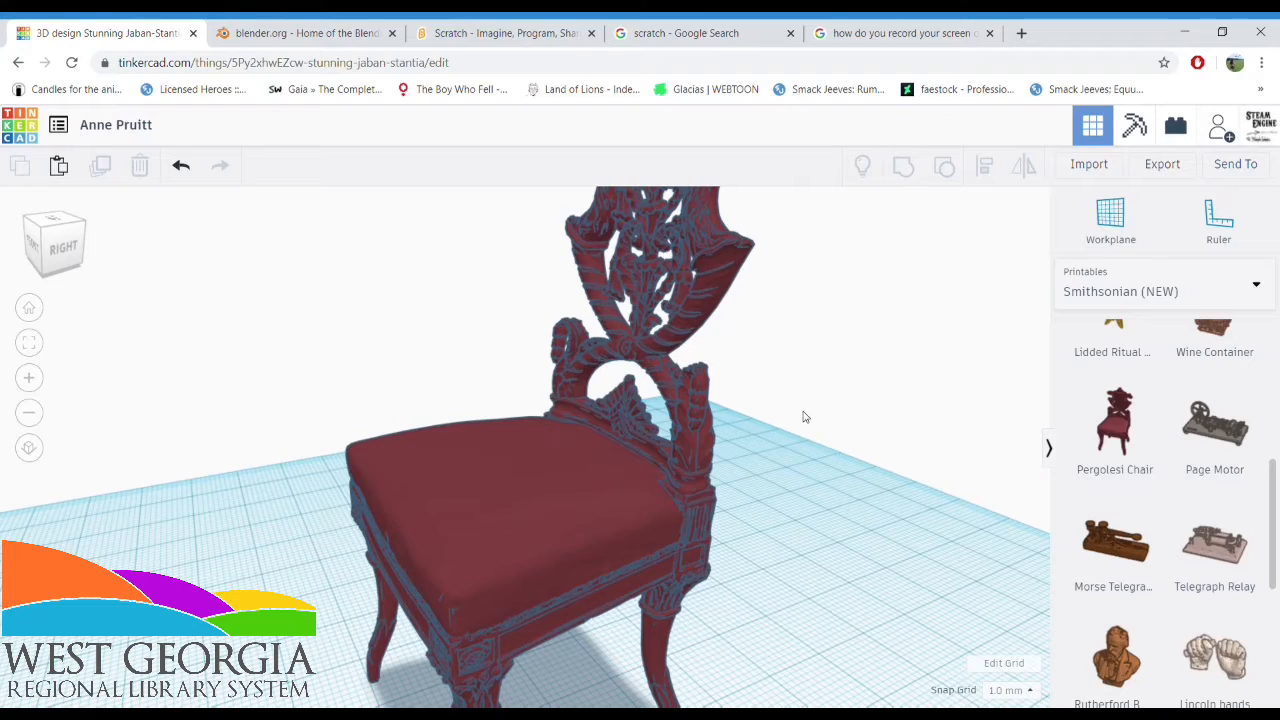
right_drag(183, 343, 383, 327)
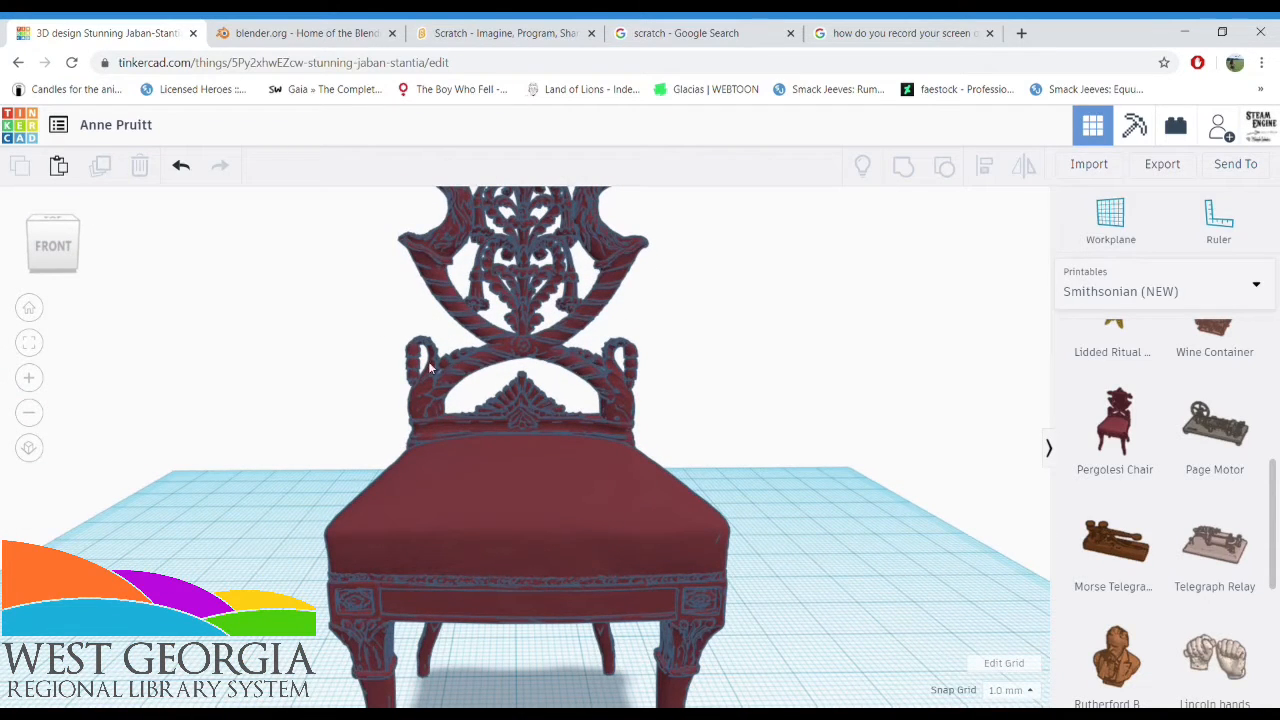
Delete the Pergolesi Chair from the workplane
click(557, 337)
key(Delete)
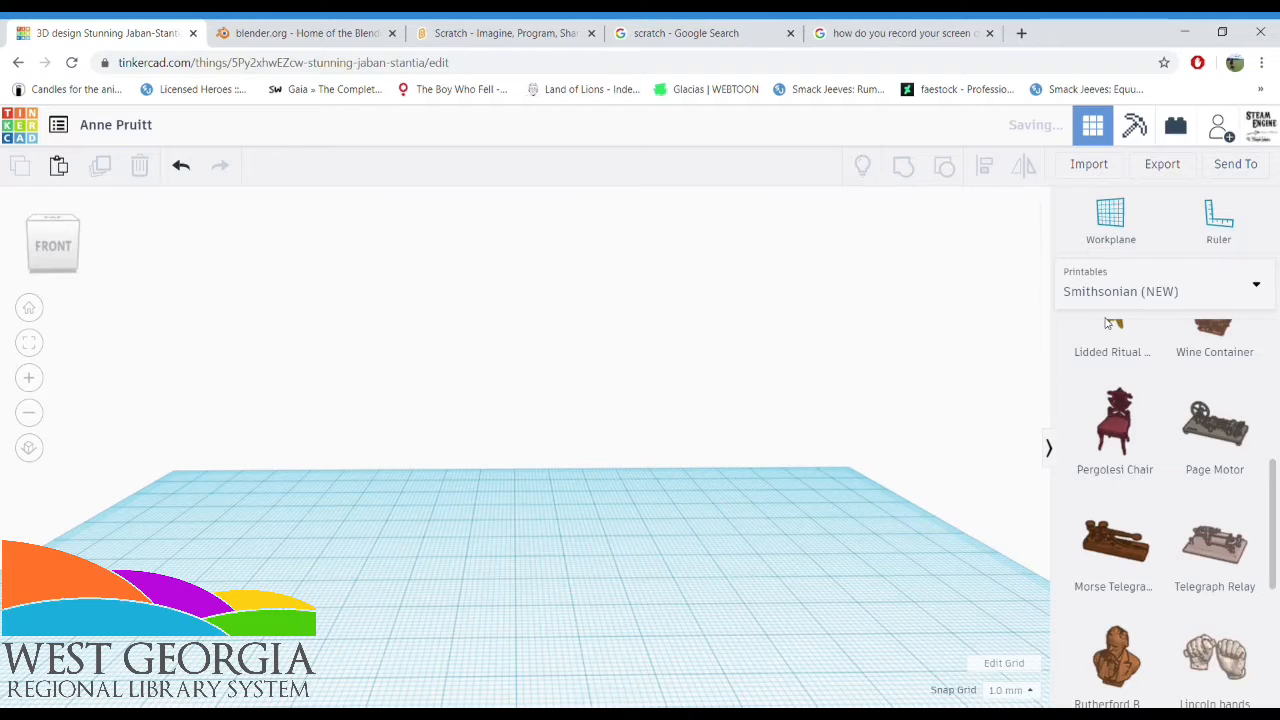
Set the shape library back to Basic Shapes and restore the home view of the workplane
click(1129, 305)
scroll(1137, 449, down, 3)
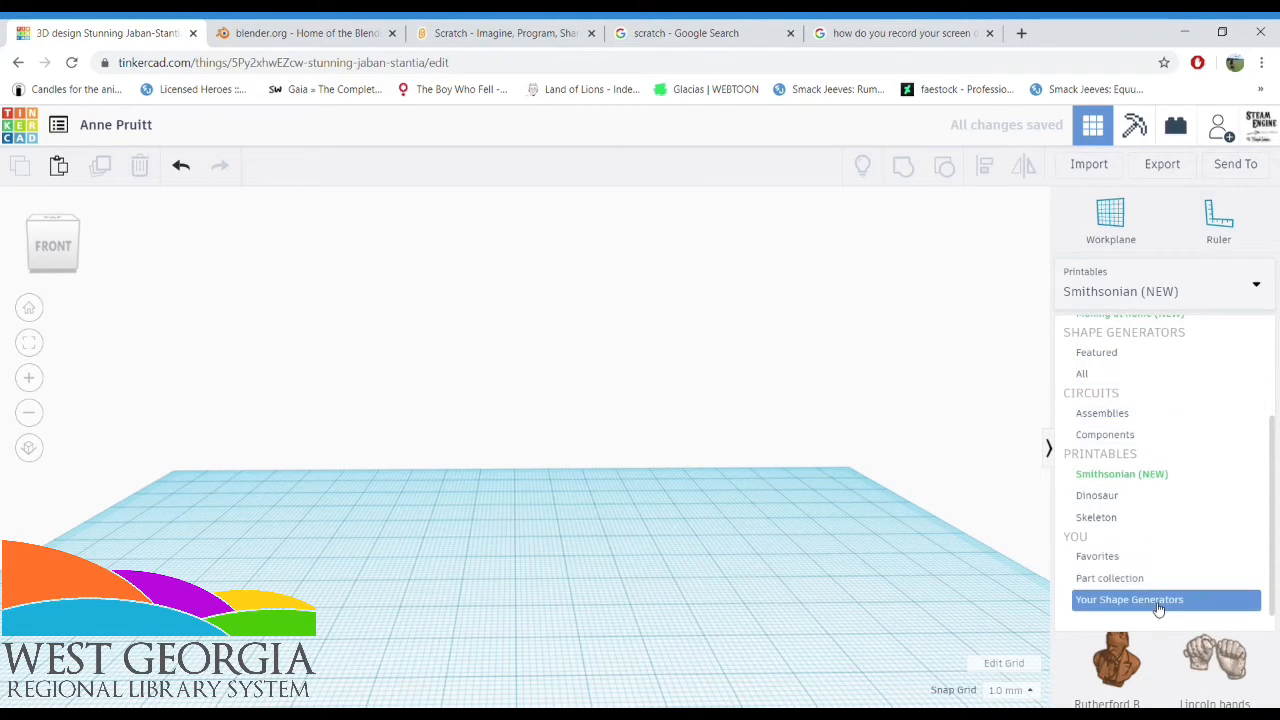
scroll(1157, 606, up, 3)
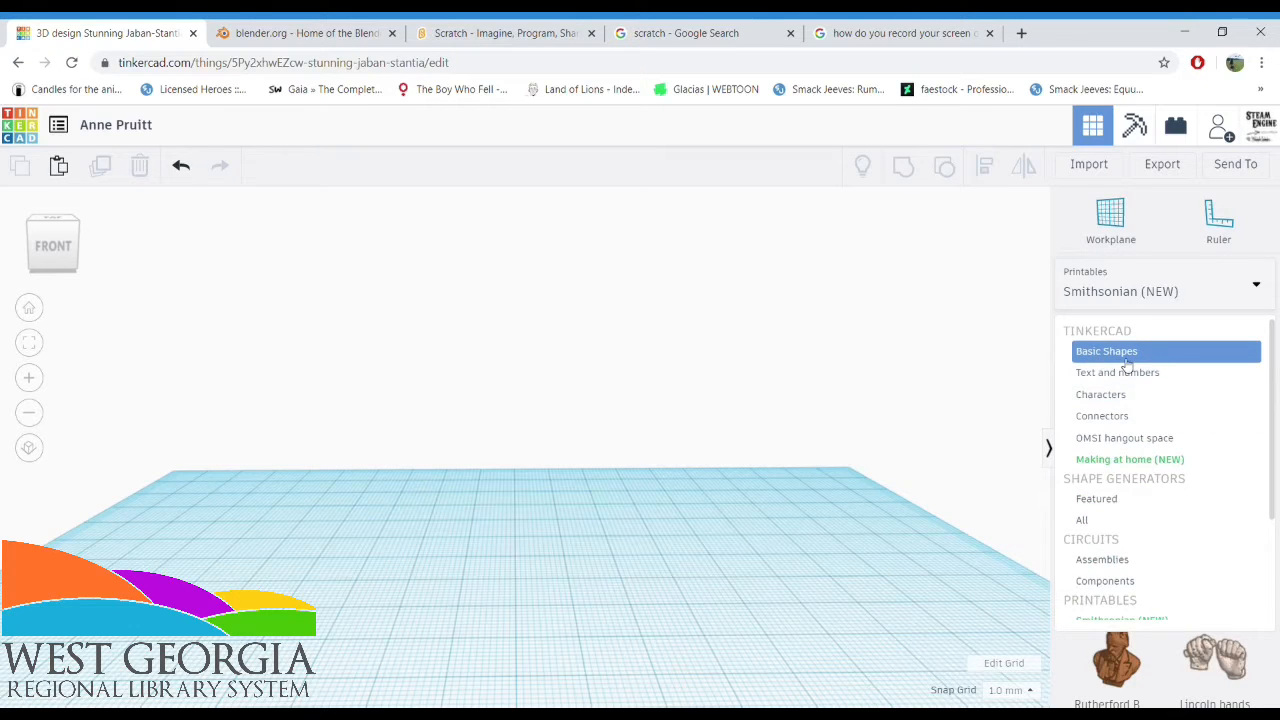
click(1127, 362)
click(29, 308)
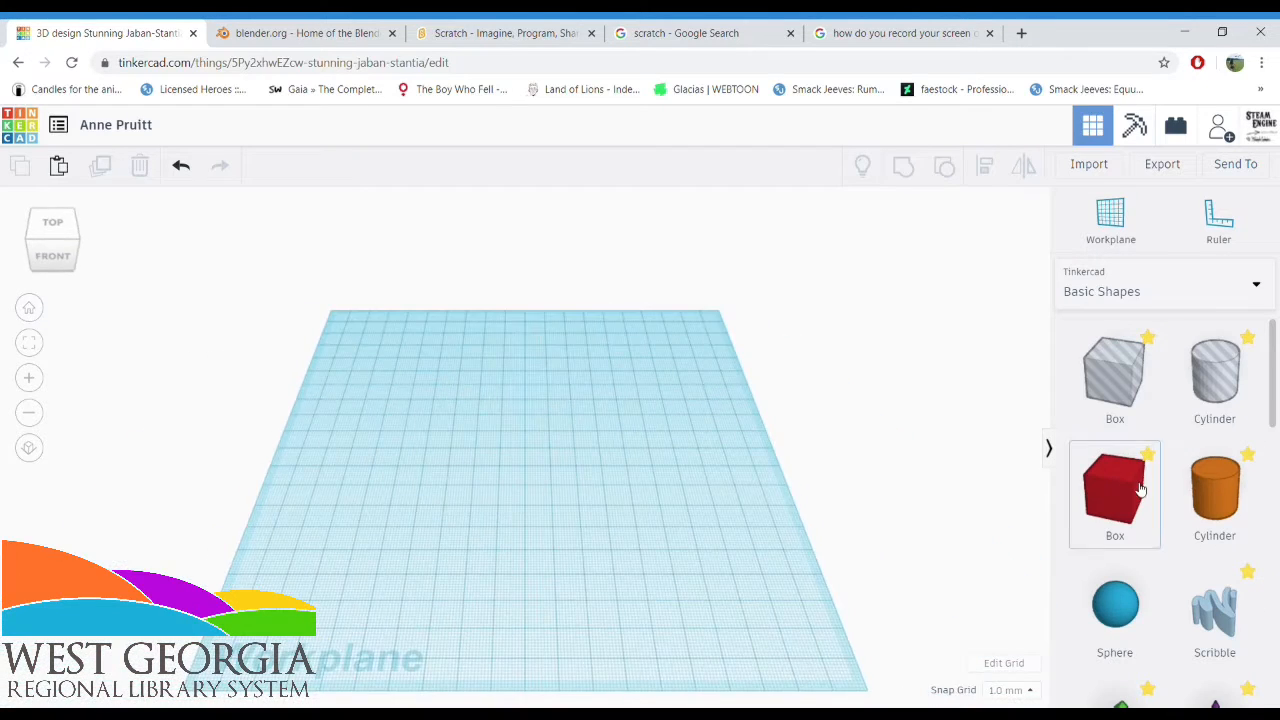
scroll(1137, 491, down, 10)
scroll(1140, 489, up, 10)
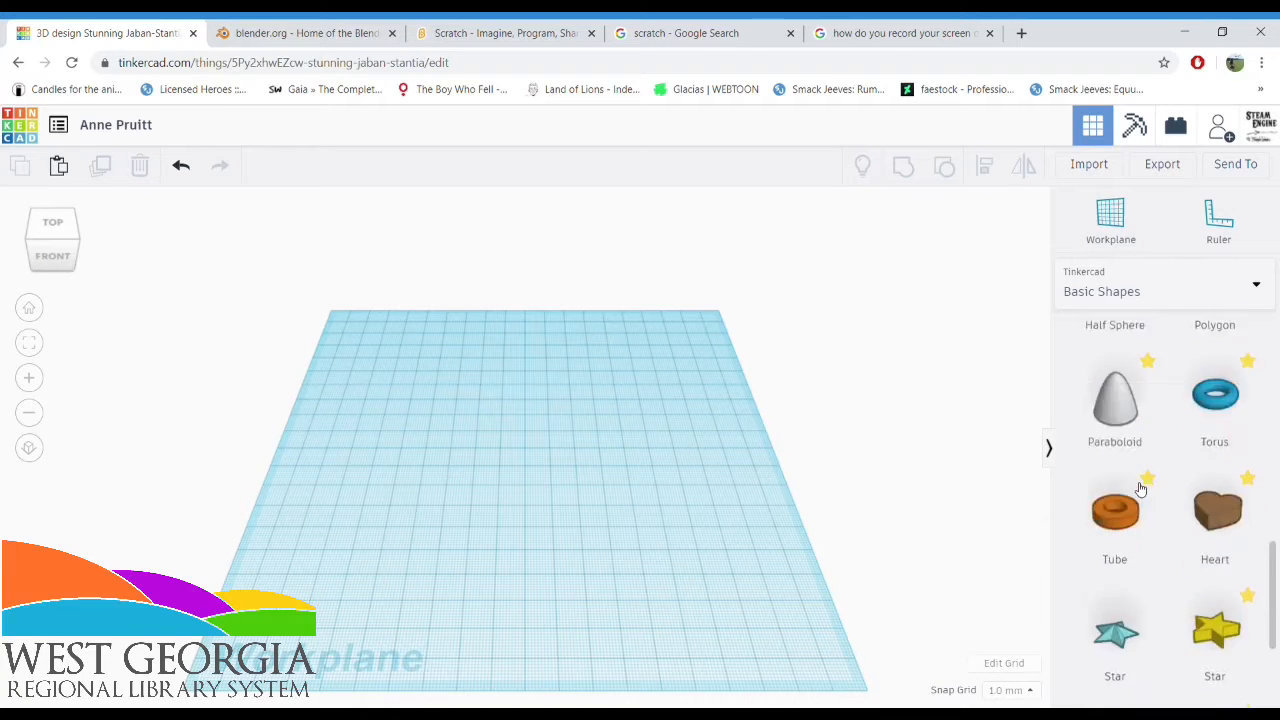
Place a solid box on the workplane and resize it to about 30 by 22 mm with a height of 24 mm
drag(1114, 490, 534, 460)
scroll(545, 482, up, 3)
scroll(551, 487, up, 2)
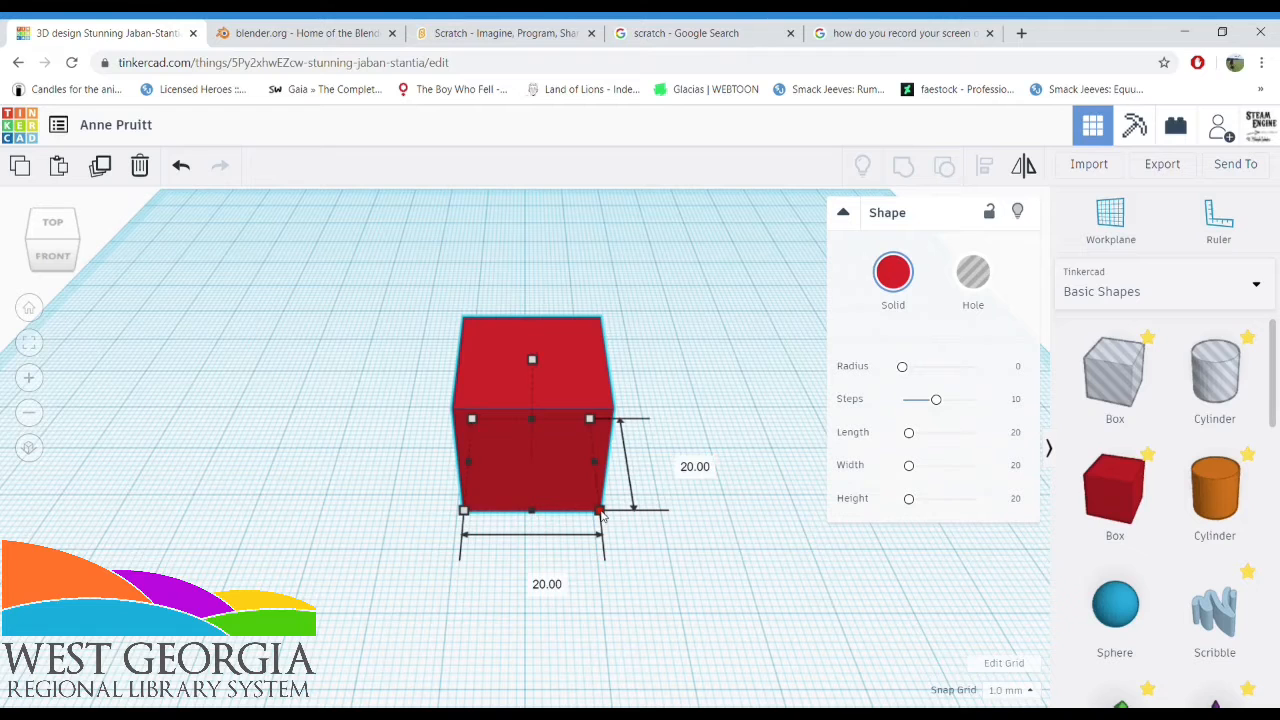
drag(602, 515, 655, 521)
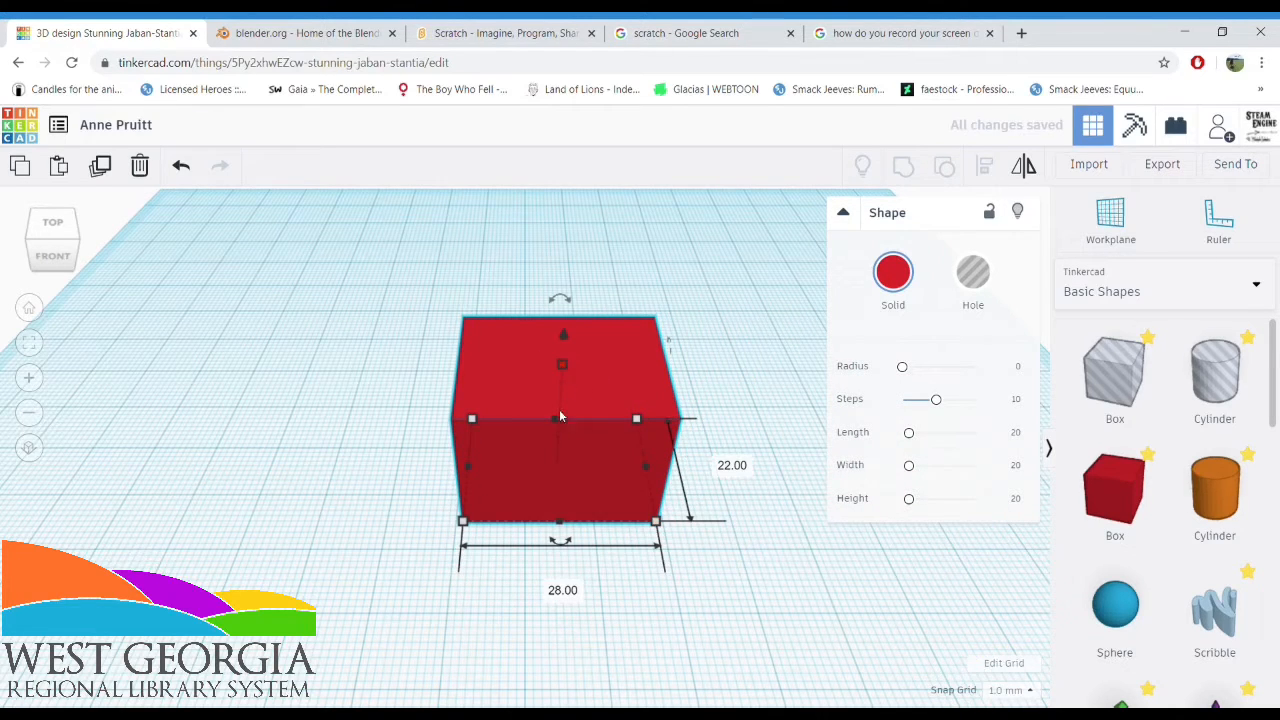
drag(561, 366, 532, 340)
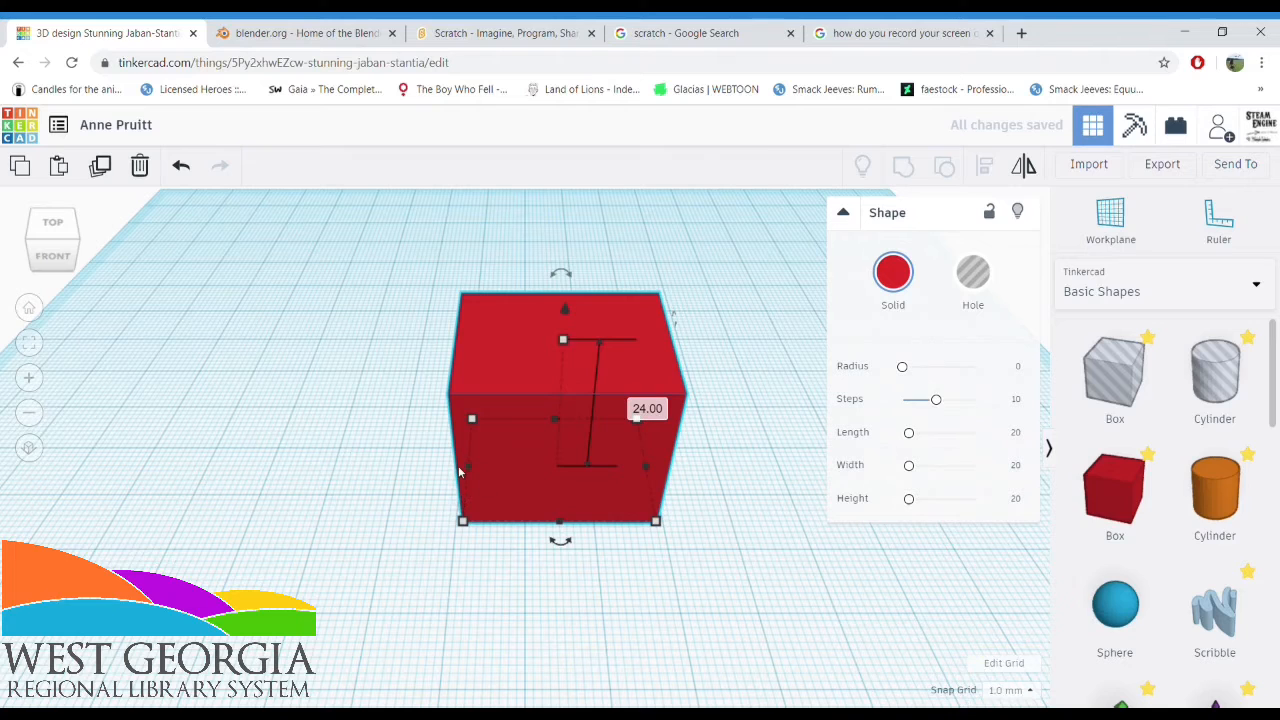
drag(467, 470, 100, 432)
drag(304, 463, 456, 468)
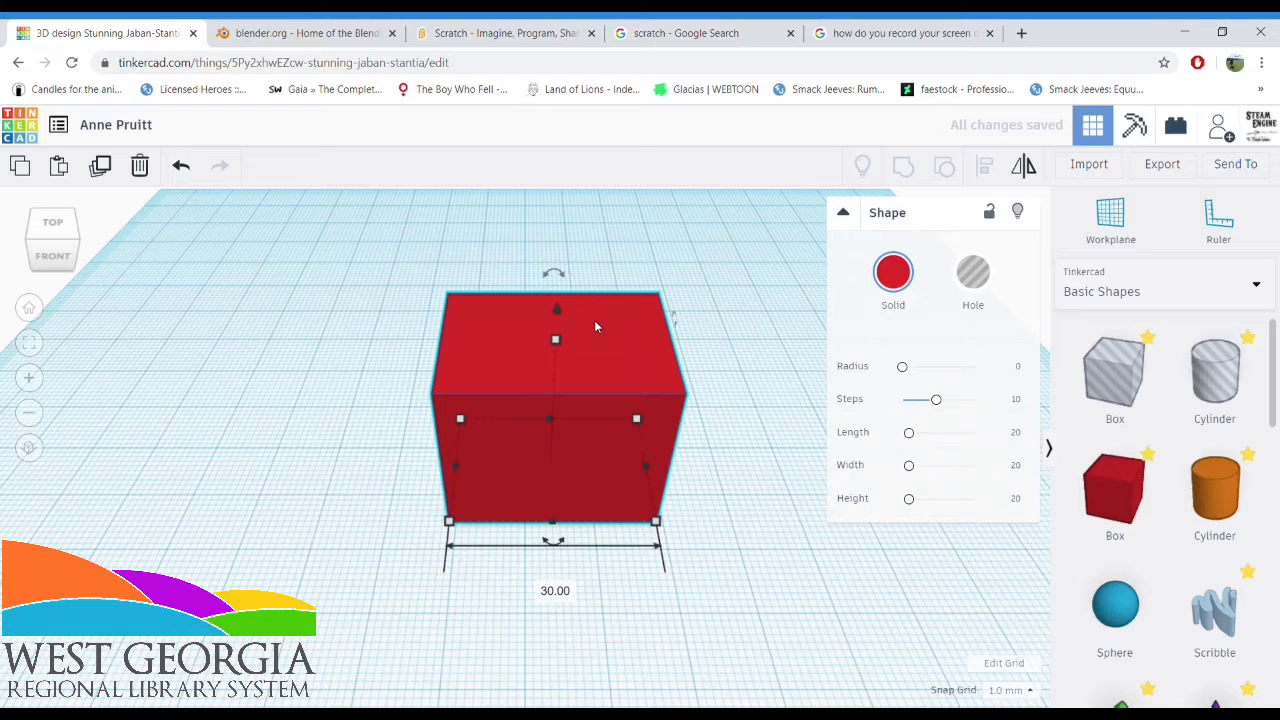
Lift the box 25 mm above the workplane and undo the move
drag(557, 305, 532, 130)
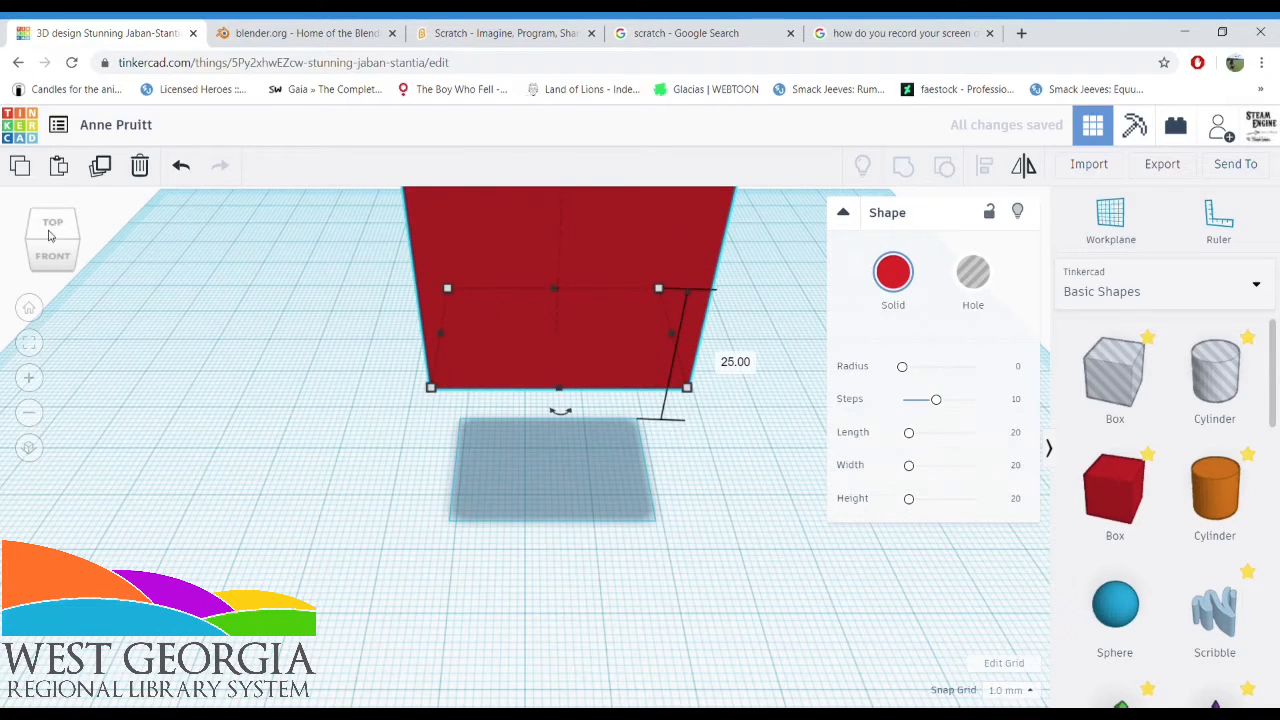
click(182, 168)
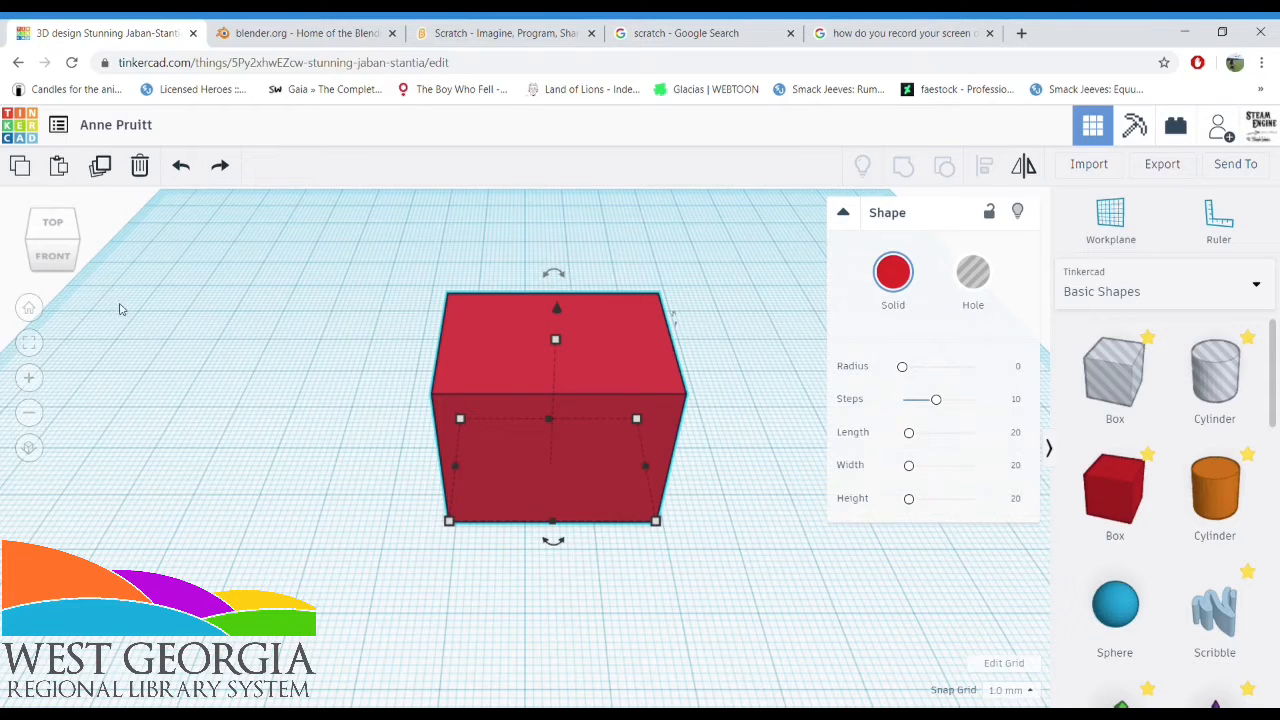
Tilt the box 45 degrees using its side rotation handle and inspect it from the left side
click(47, 257)
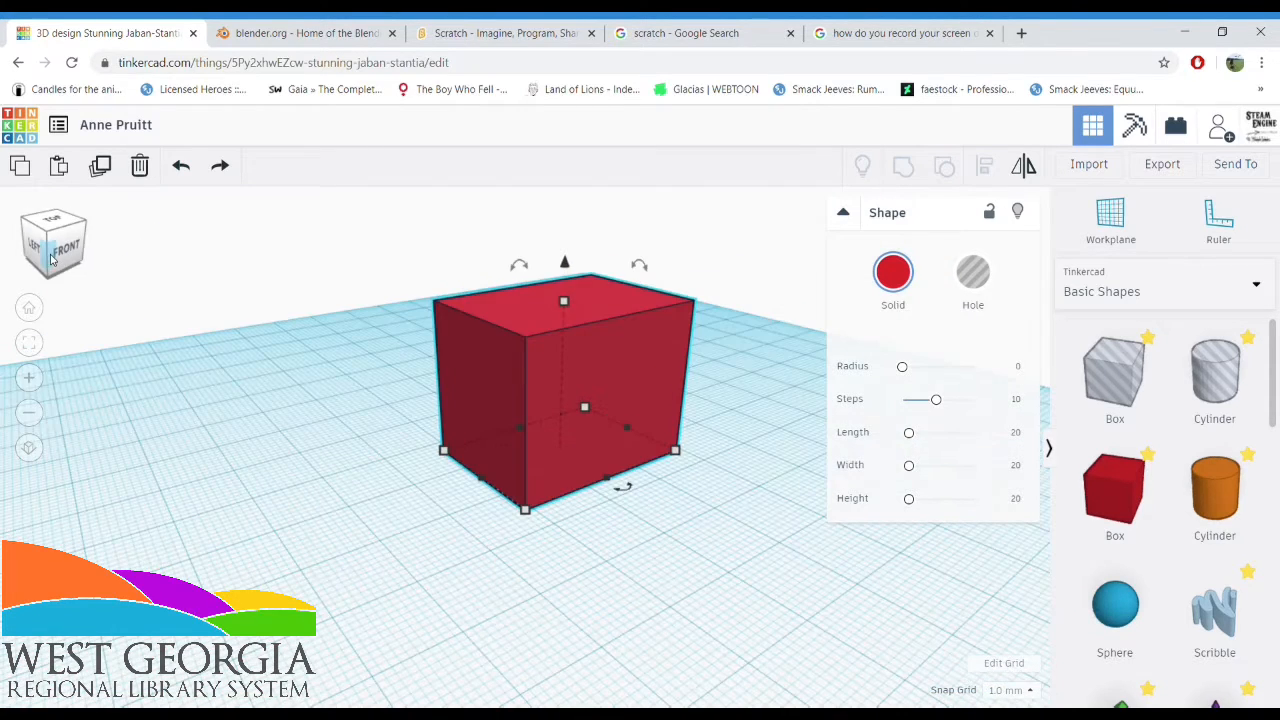
click(643, 271)
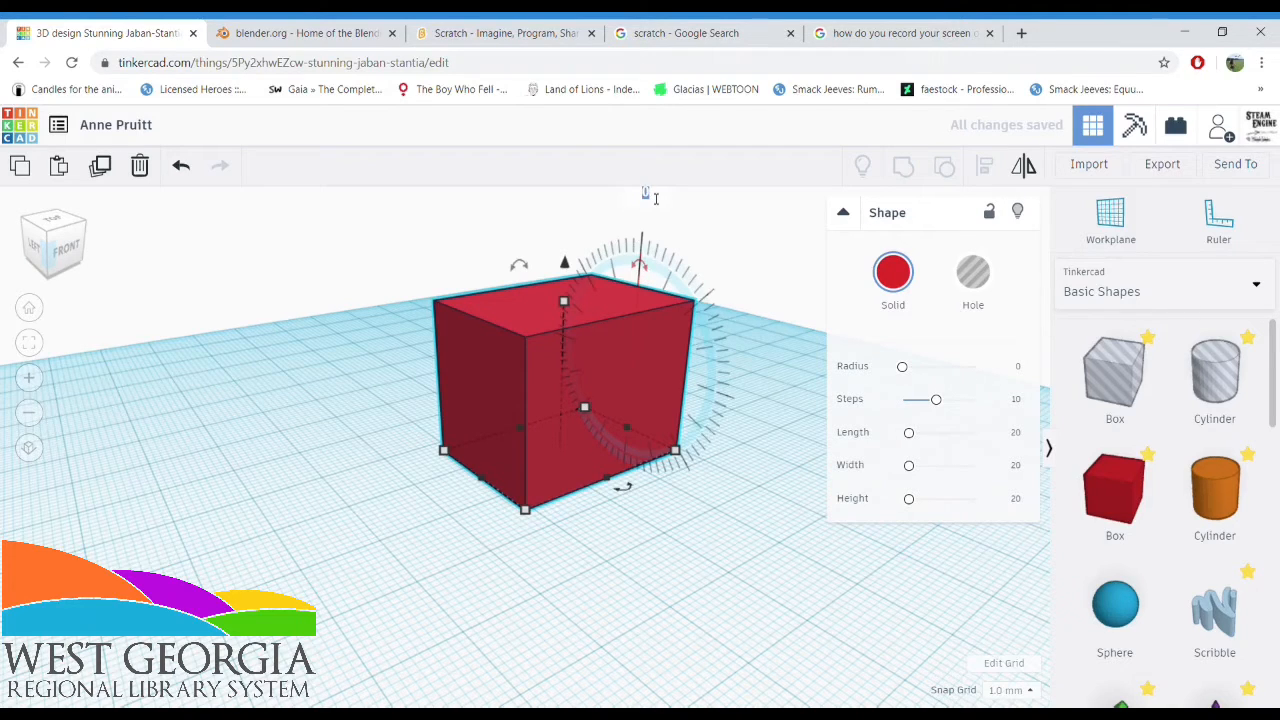
drag(655, 197, 651, 200)
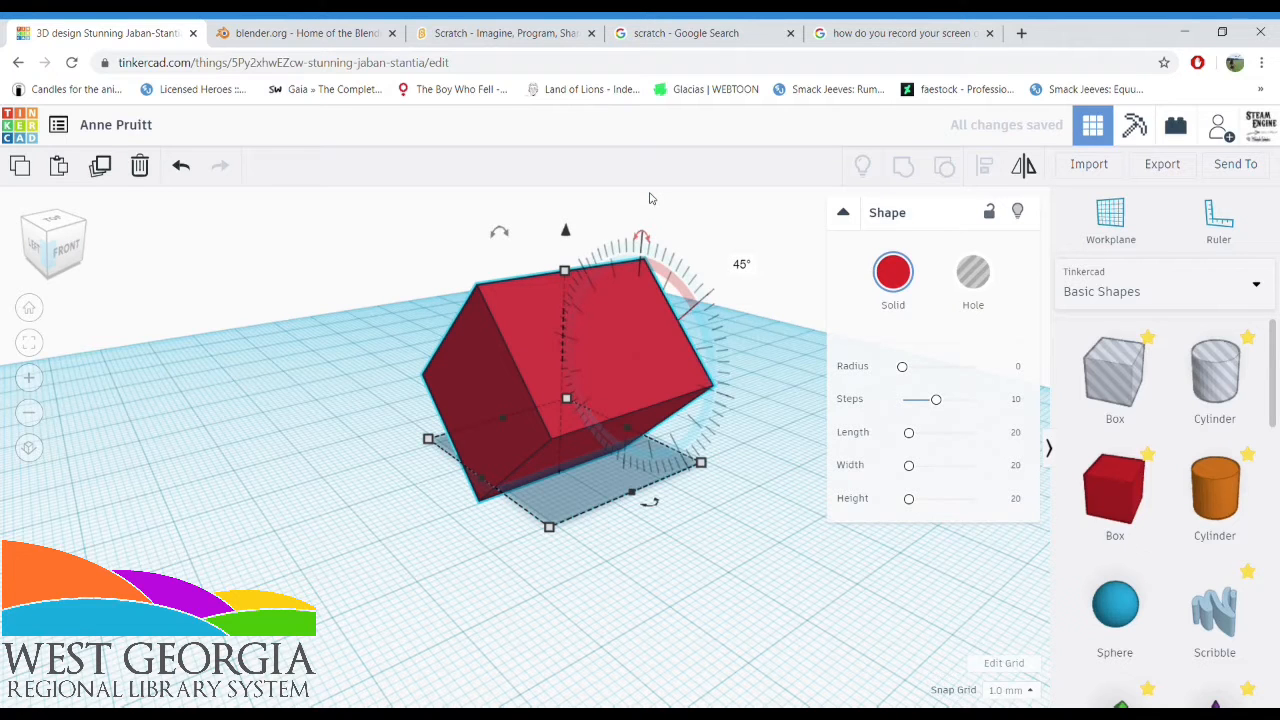
click(345, 400)
click(36, 246)
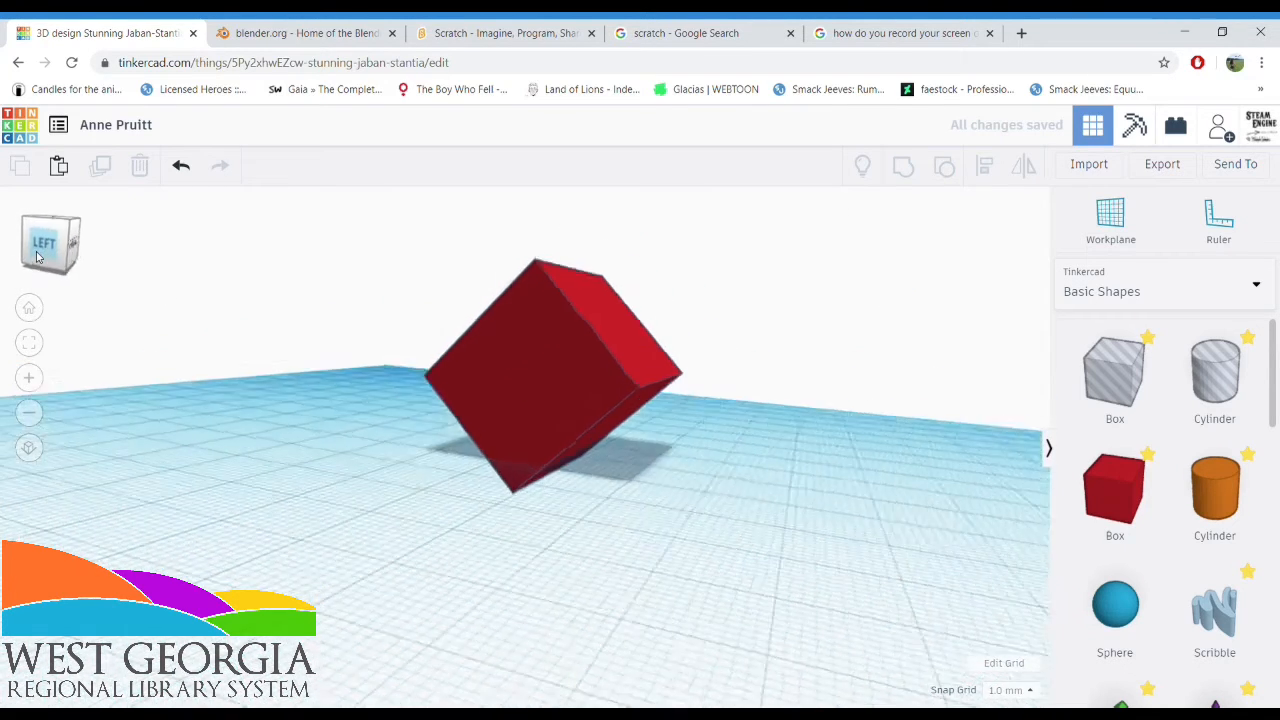
Undo the box's 45-degree tilt and try rotating the box freehand
click(76, 220)
click(181, 166)
click(571, 334)
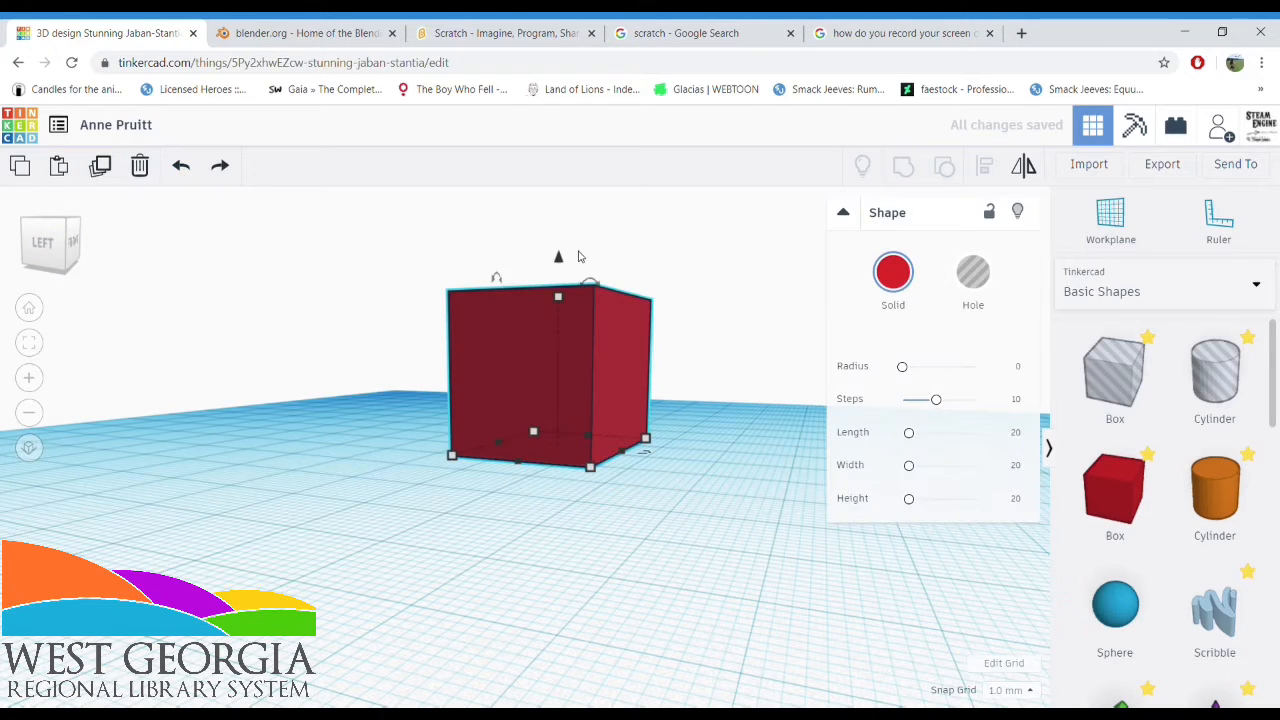
drag(600, 284, 457, 286)
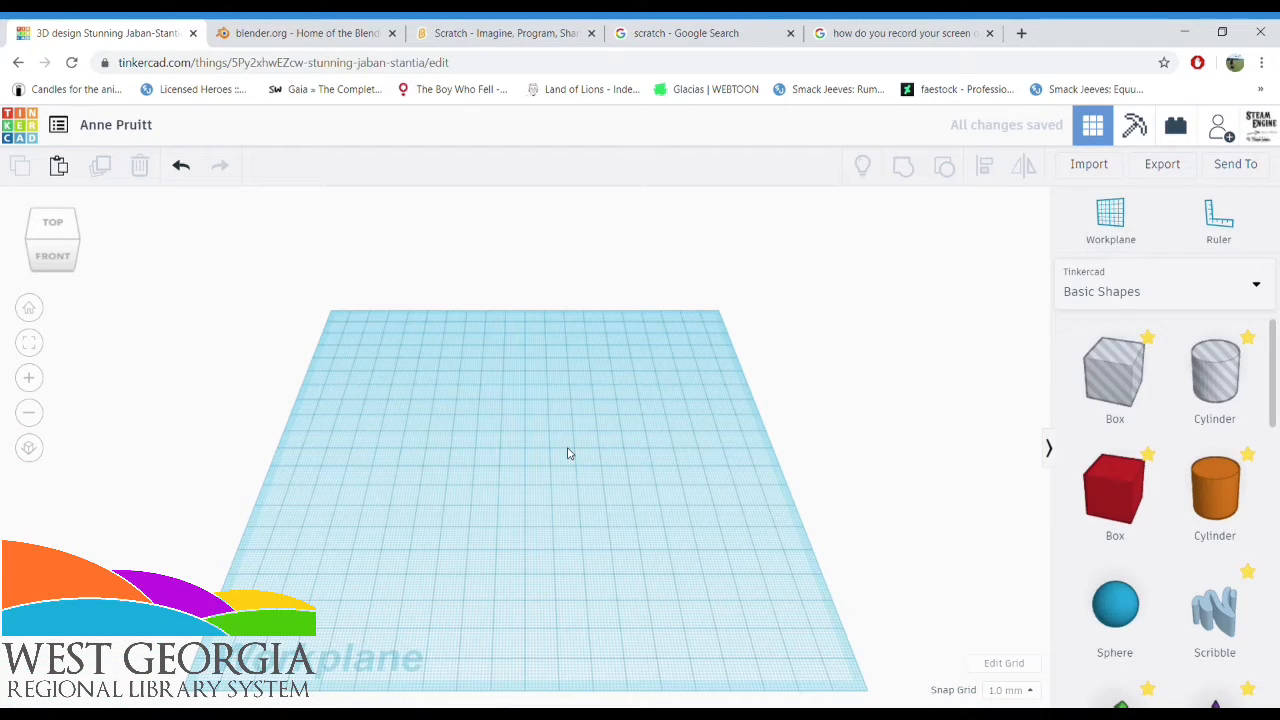
Place a solid box on the empty workplane, stretching it into a long flat slab with a height of 4 mm
click(1113, 488)
click(421, 380)
drag(430, 386, 522, 636)
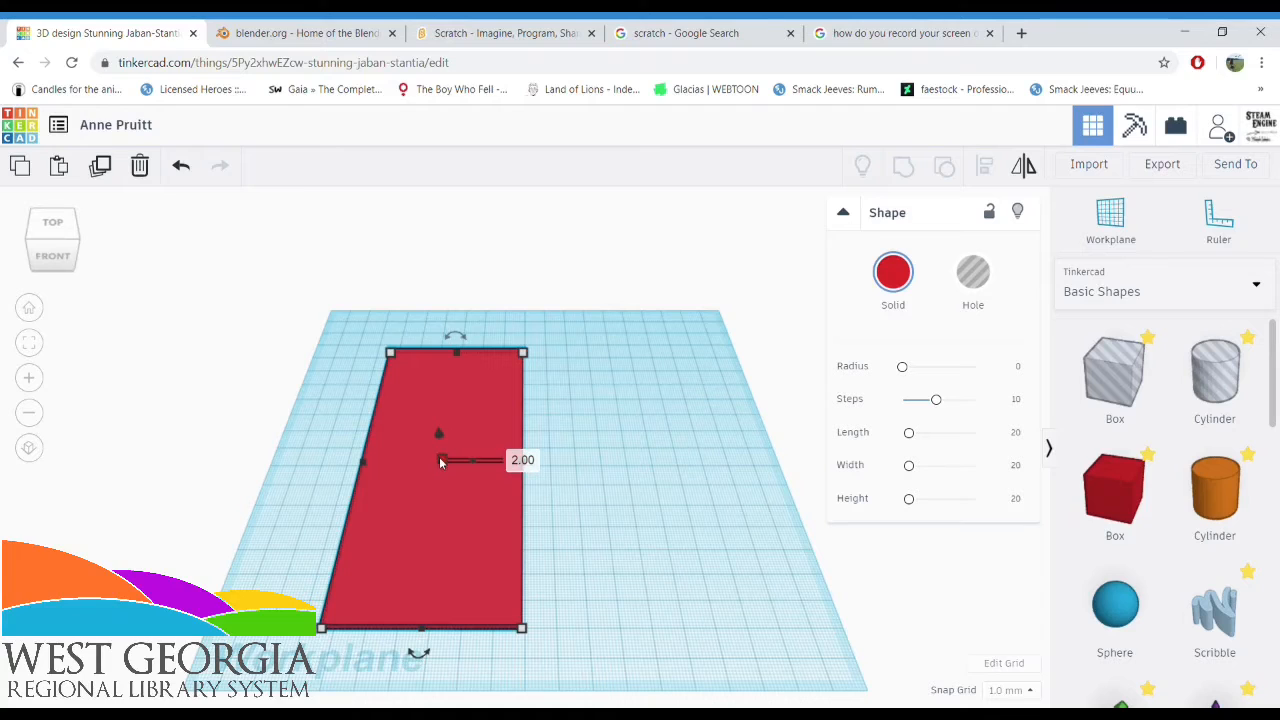
drag(443, 459, 442, 457)
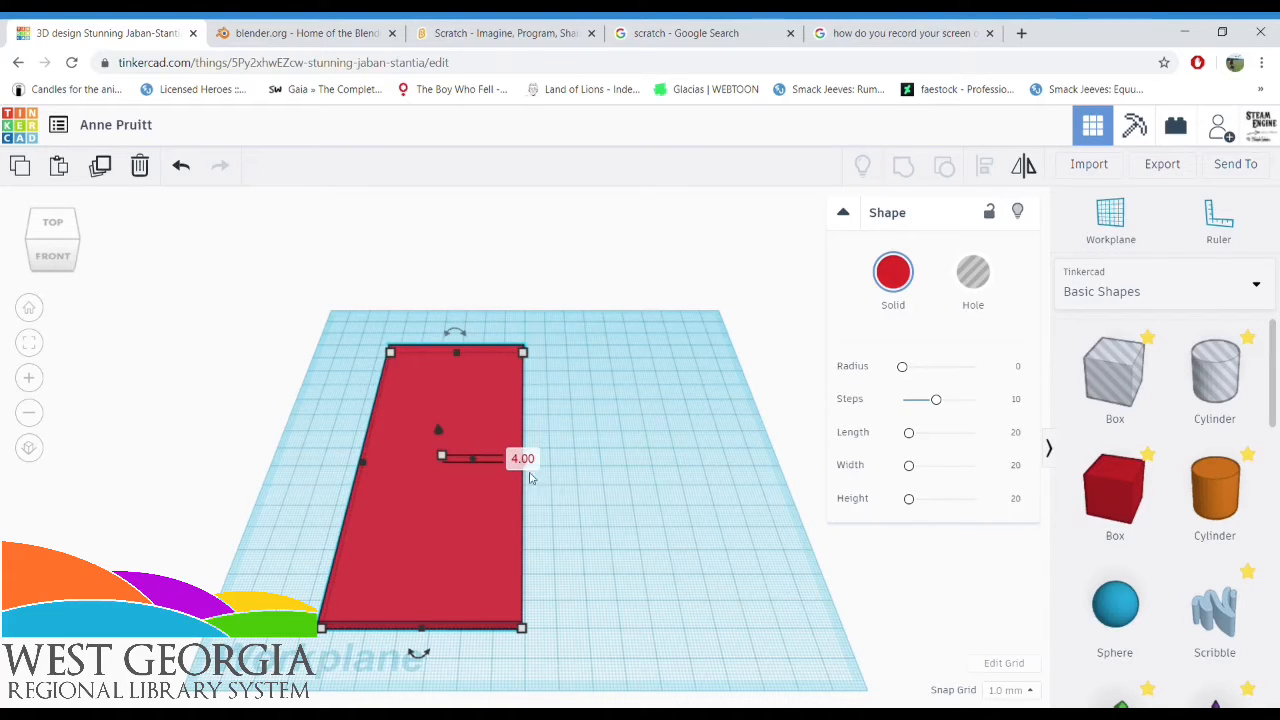
Place the thick yellow star from Basic Shapes on the far end of the red slab
right_drag(371, 486, 371, 537)
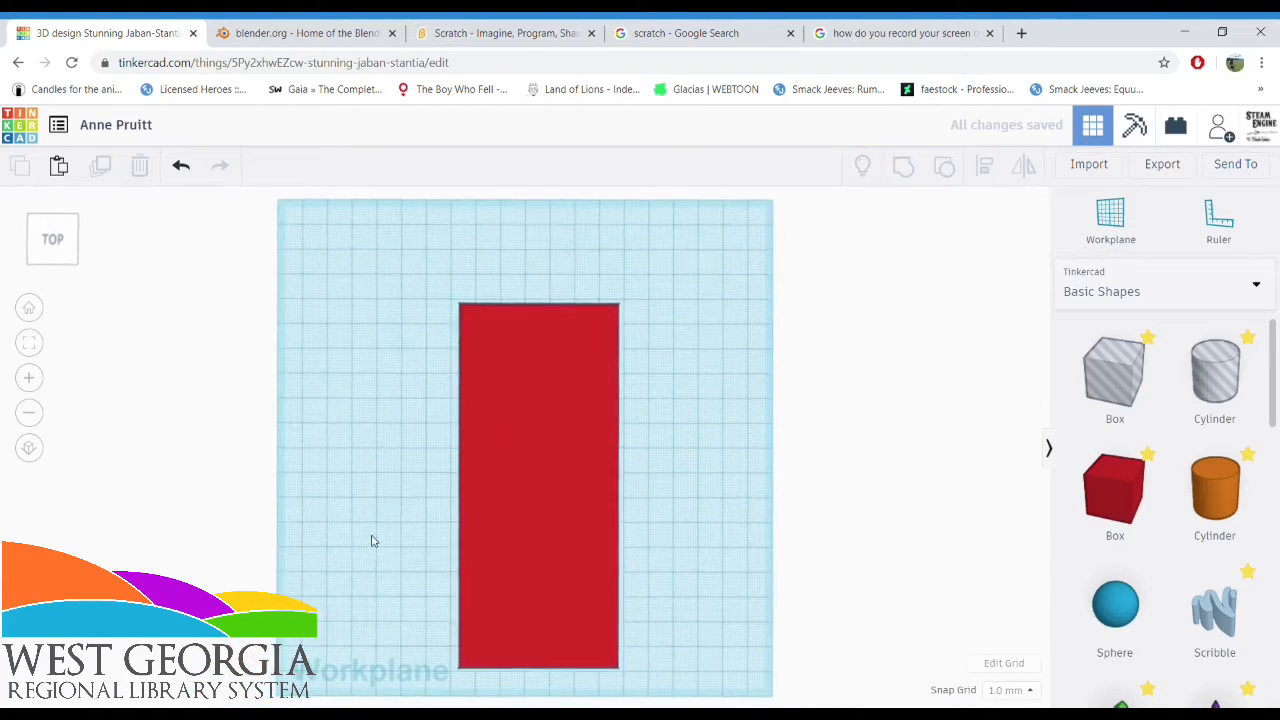
scroll(1191, 562, down, 5)
scroll(1191, 562, down, 6)
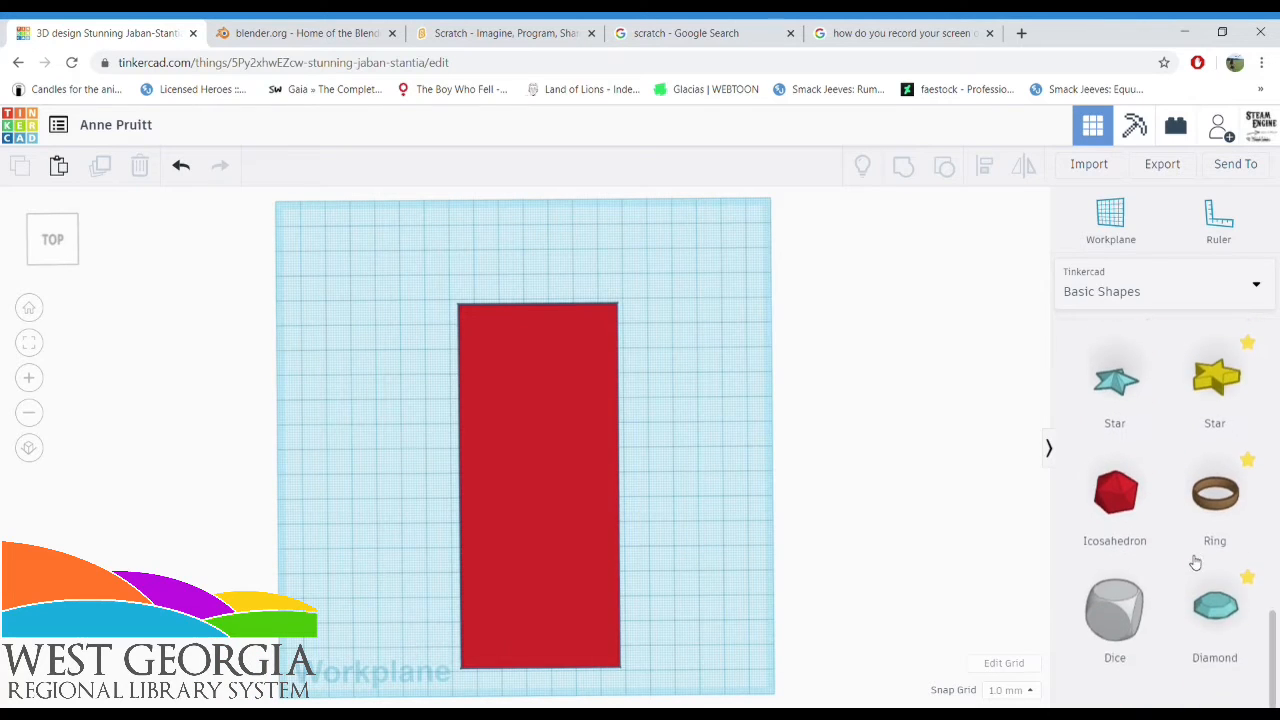
scroll(1200, 414, up, 1)
drag(1214, 418, 560, 368)
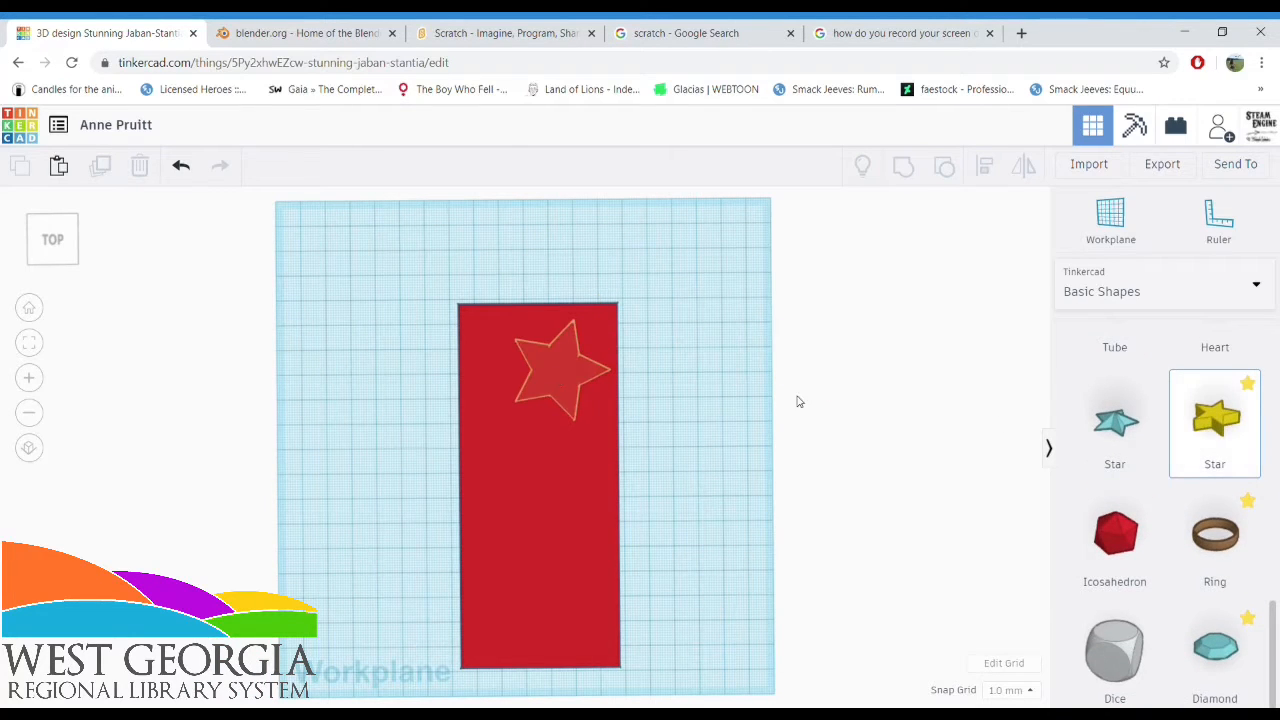
Add a heart to the slab below the star and rotate it -67.5 degrees in the workplane
scroll(1247, 608, up, 3)
scroll(1247, 608, up, 1)
scroll(1230, 612, down, 3)
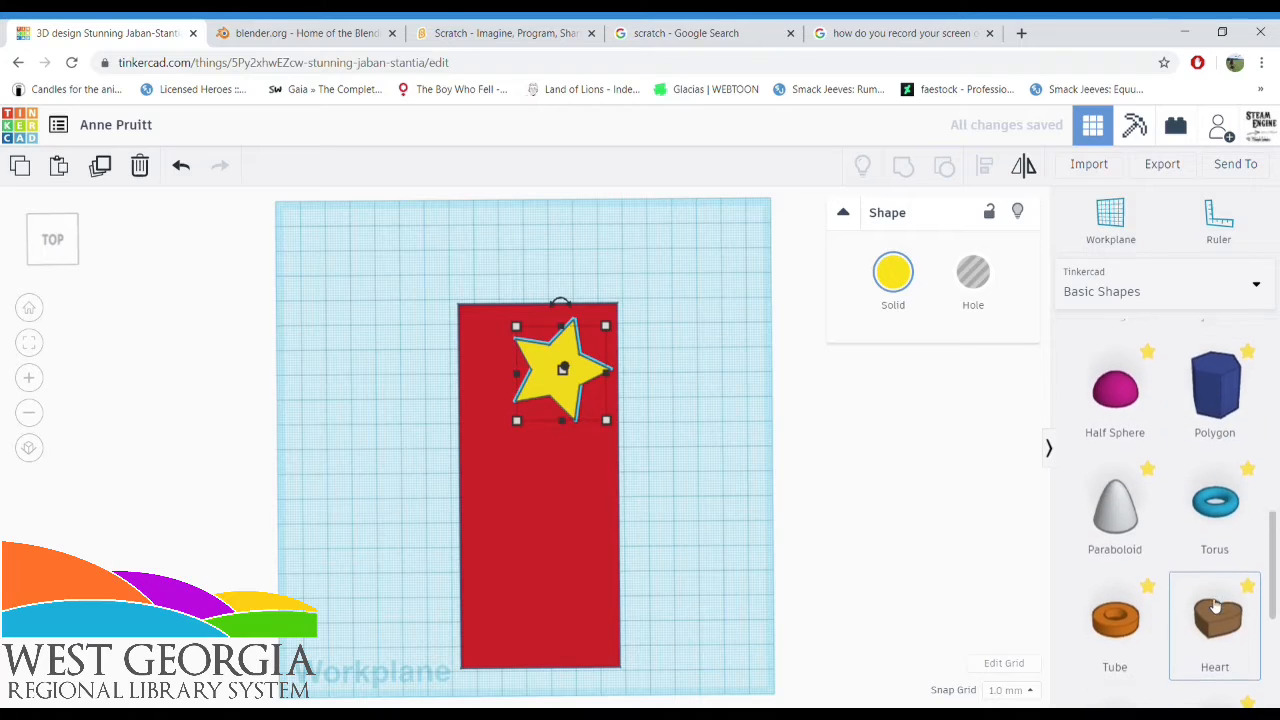
drag(1215, 612, 497, 480)
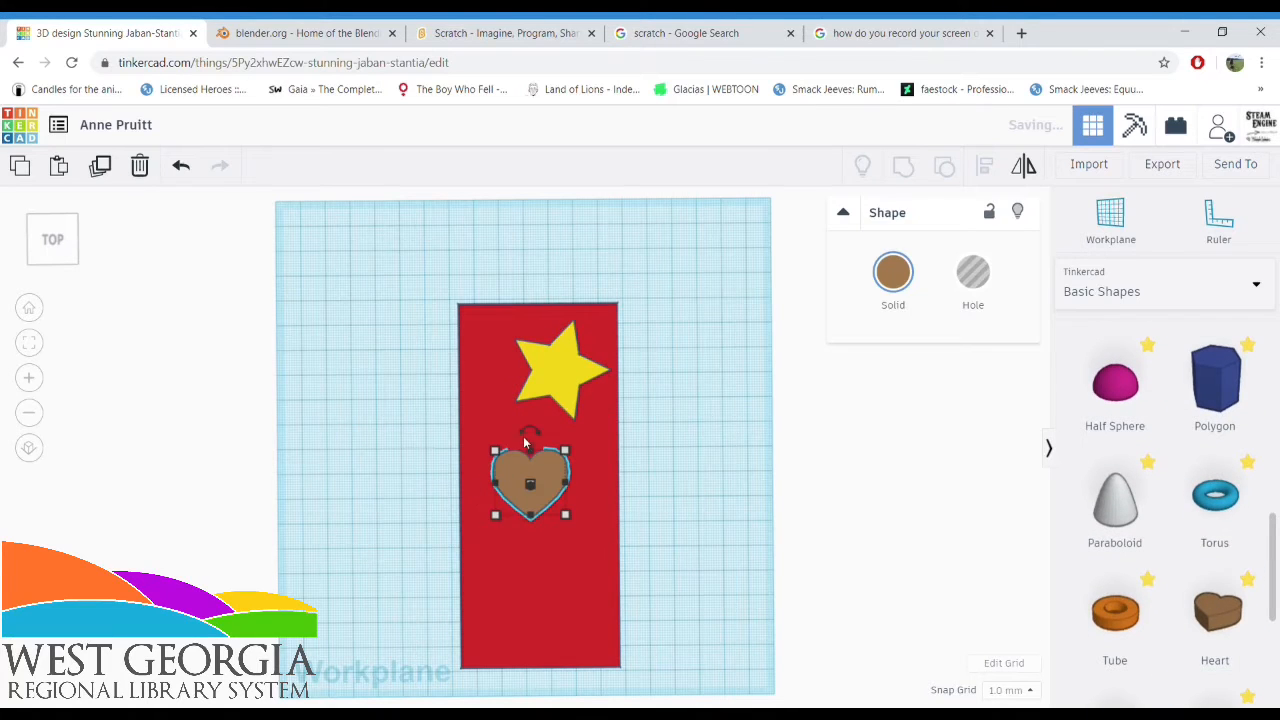
drag(522, 434, 486, 474)
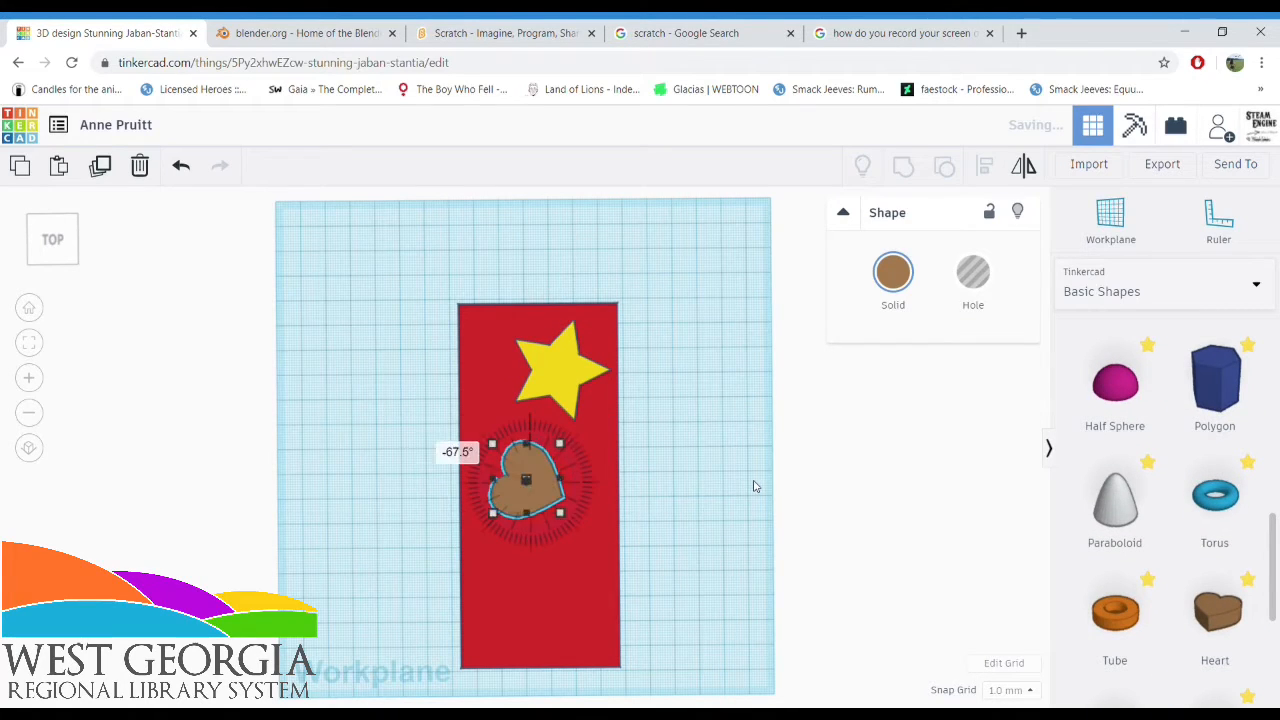
Rotate the star about -3 degrees and turn the heart by 22 degrees
click(757, 486)
click(565, 337)
drag(561, 301, 552, 301)
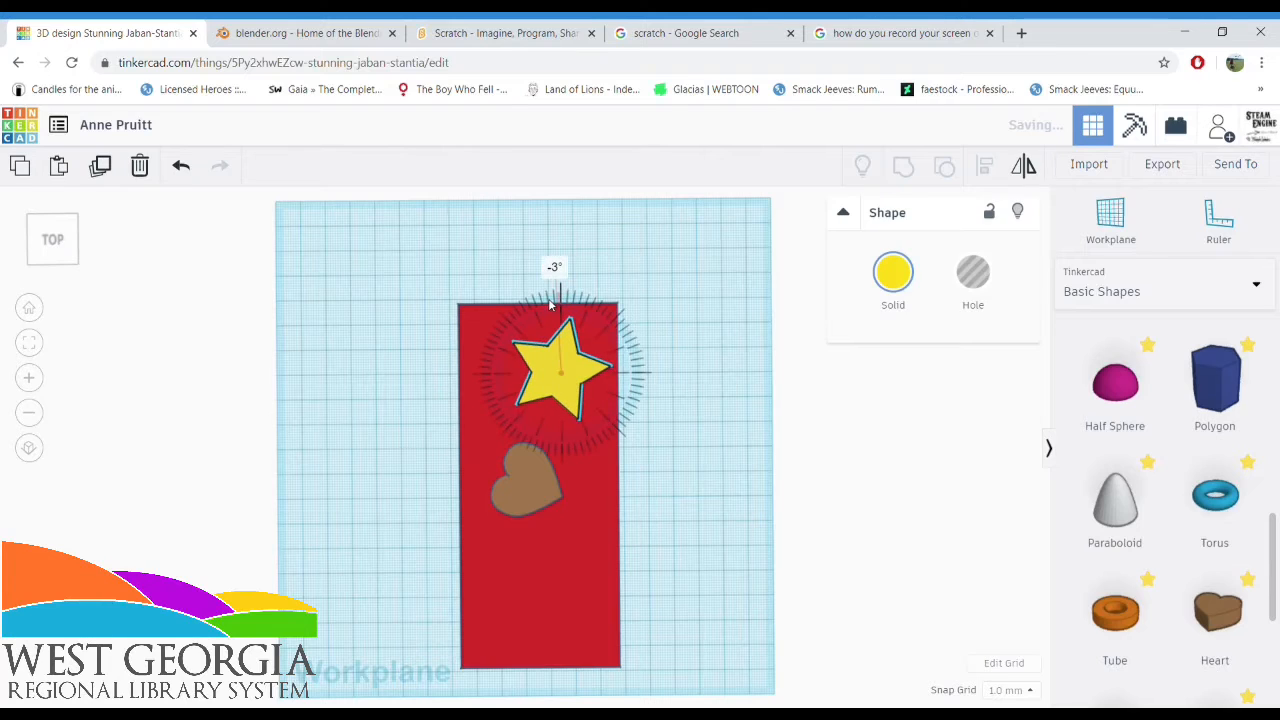
click(503, 487)
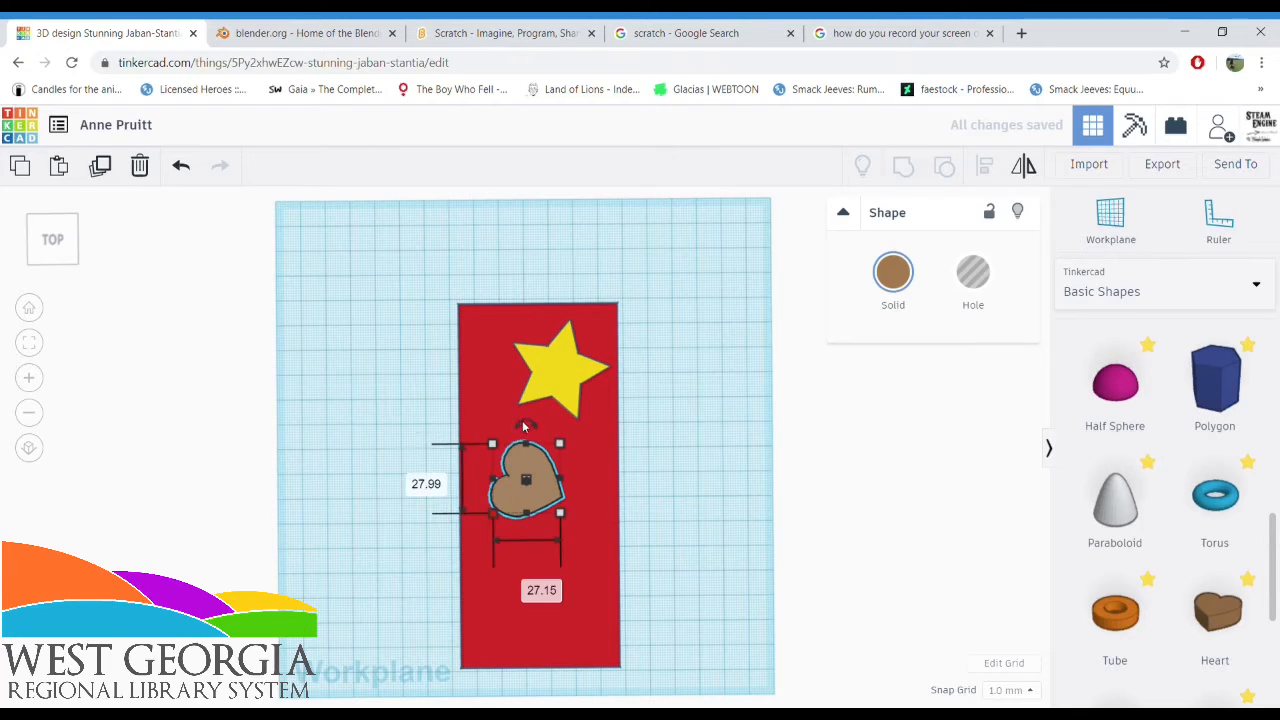
drag(521, 434, 544, 428)
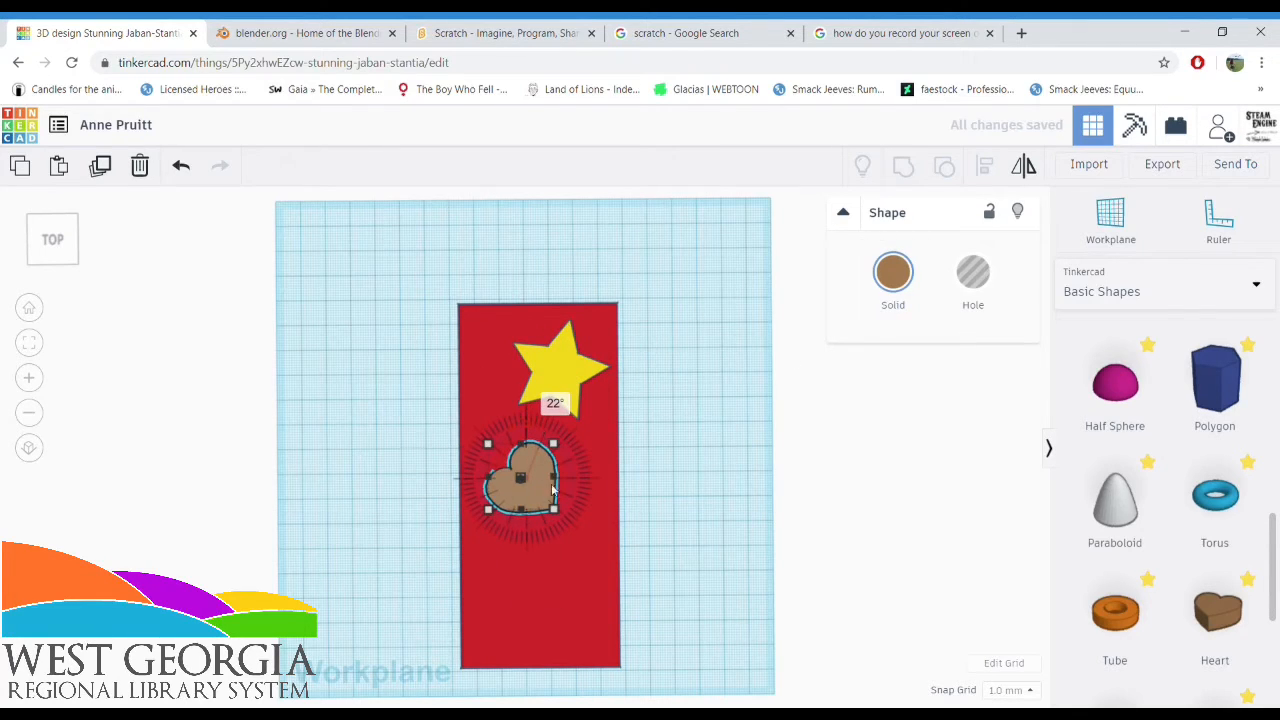
Change the heart's solid color to the same red as the slab
click(890, 277)
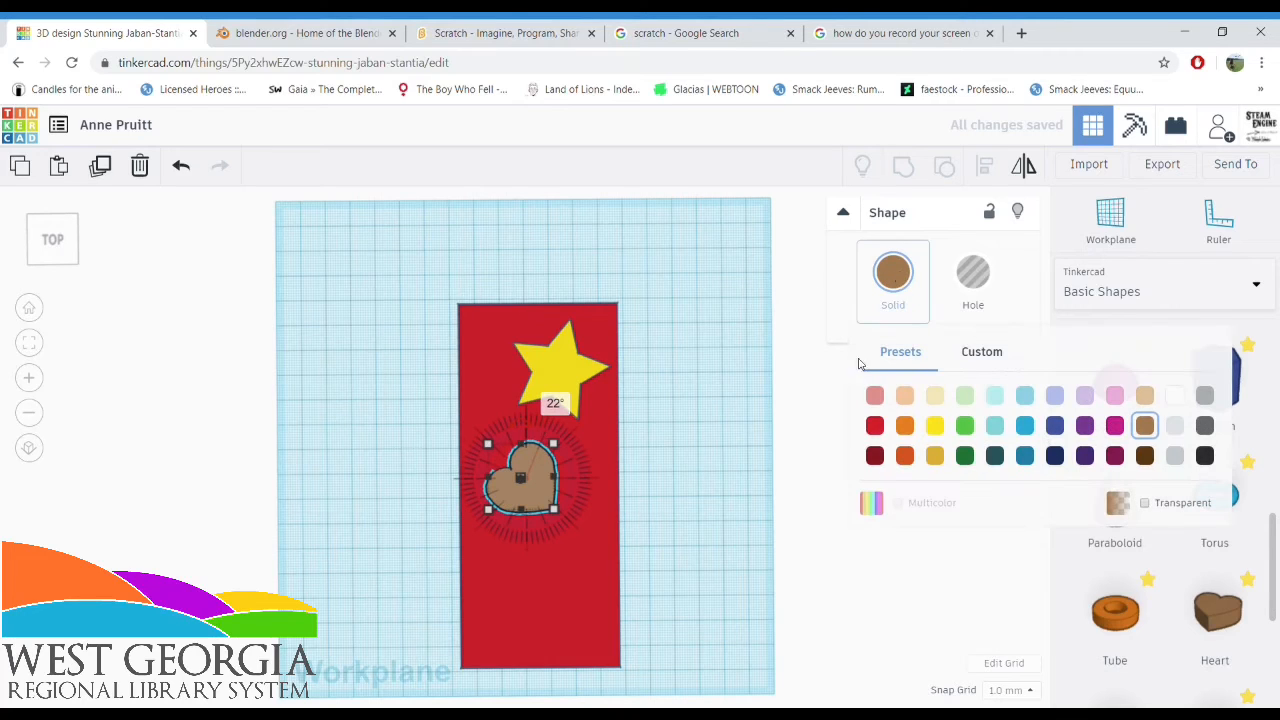
click(876, 432)
click(778, 453)
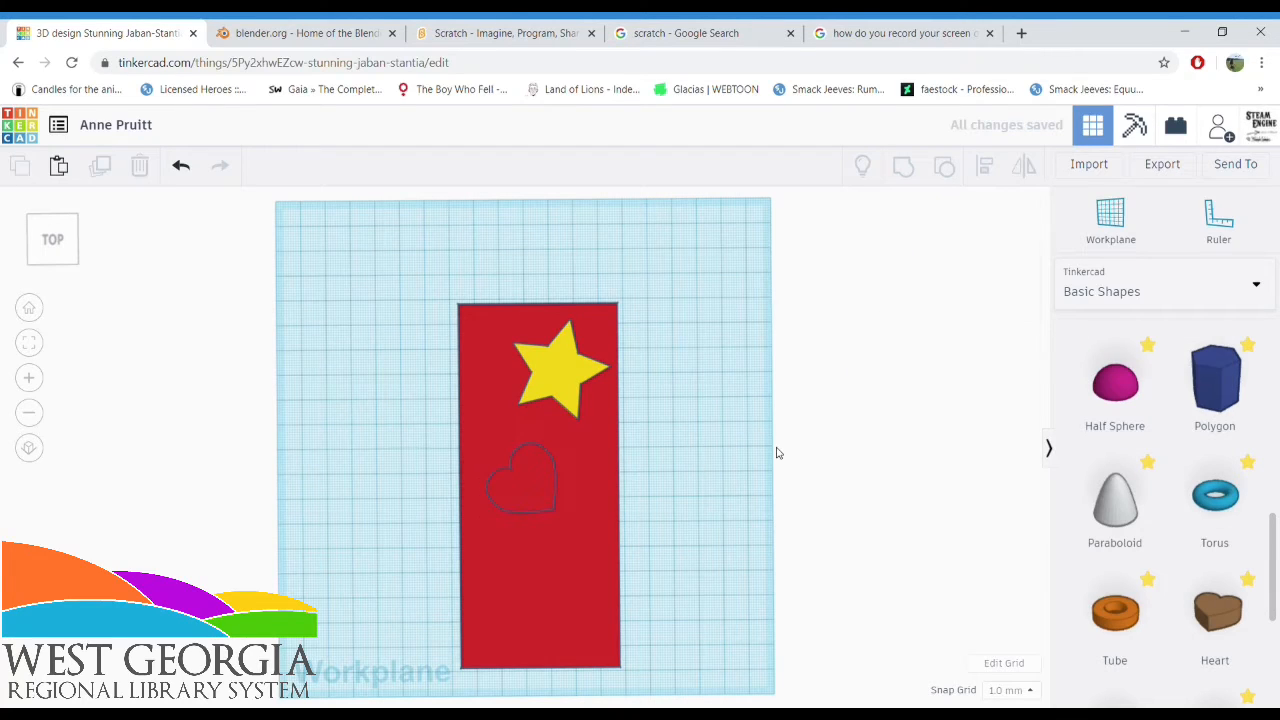
Recolor the heart with the turquoise preset so it contrasts with the slab
click(558, 488)
click(533, 485)
click(522, 478)
click(893, 272)
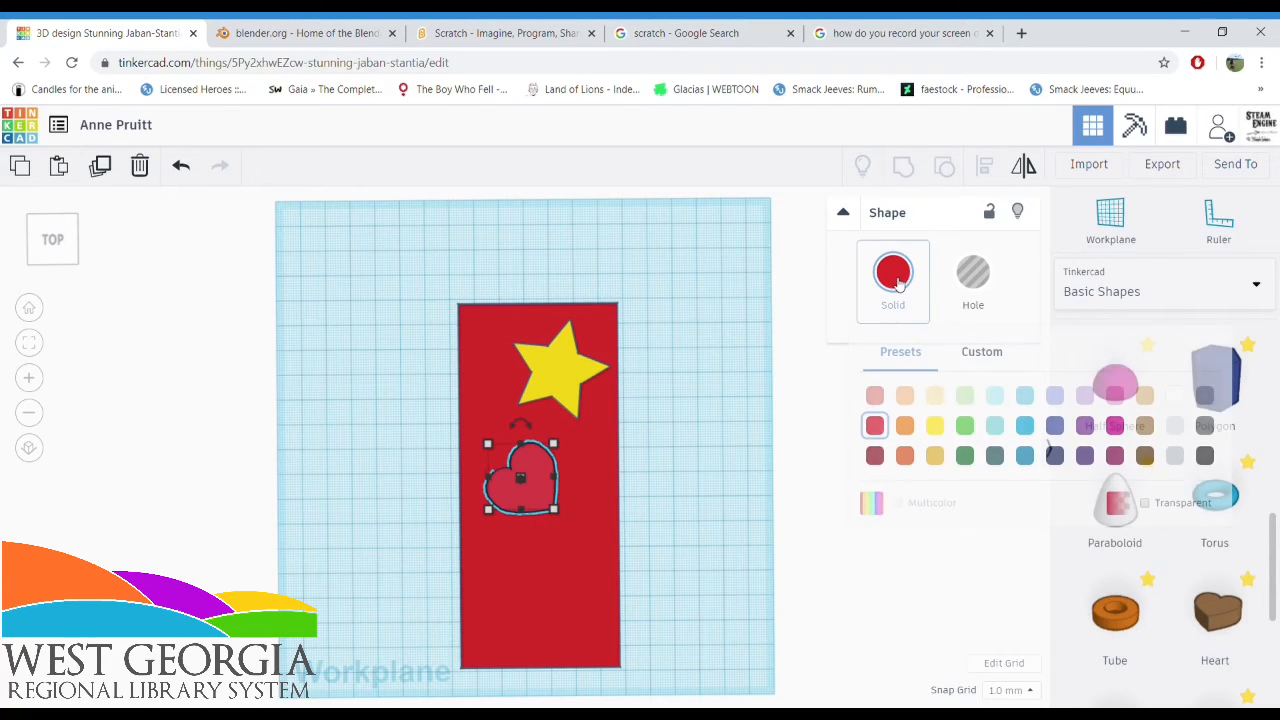
click(990, 401)
click(705, 494)
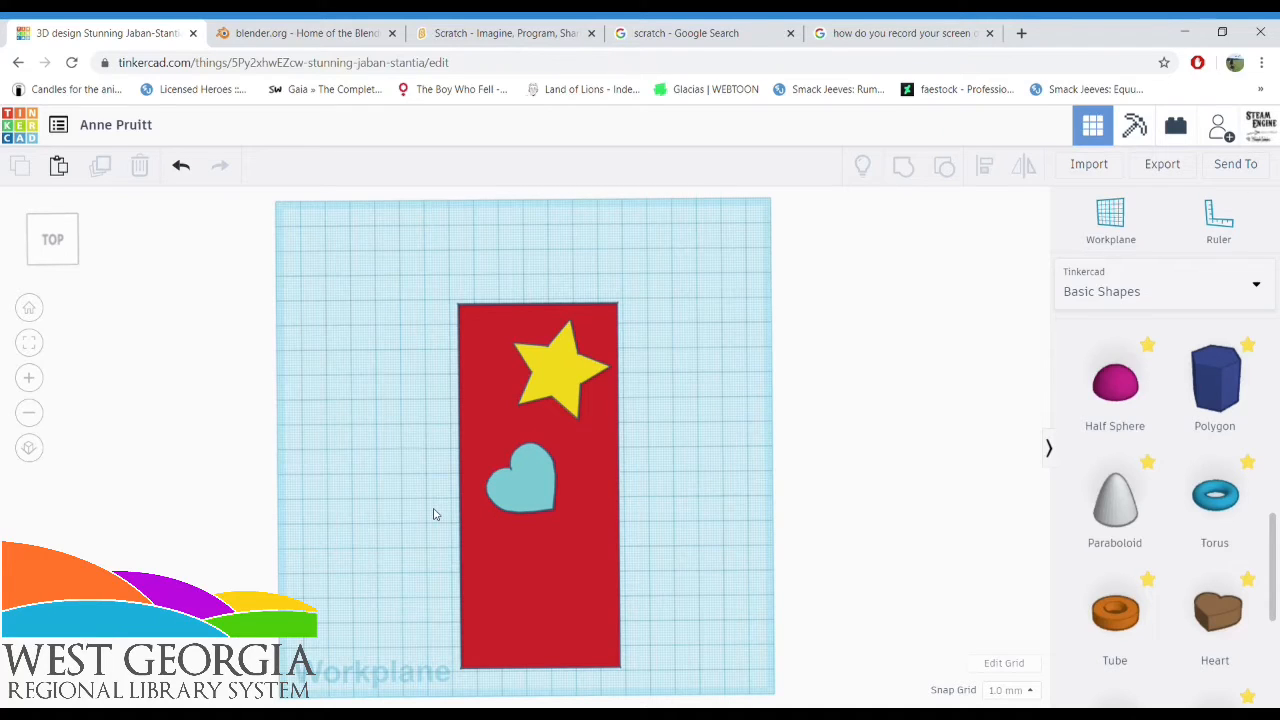
Color both the heart and the star red and inspect them on the slab at an angle
click(514, 494)
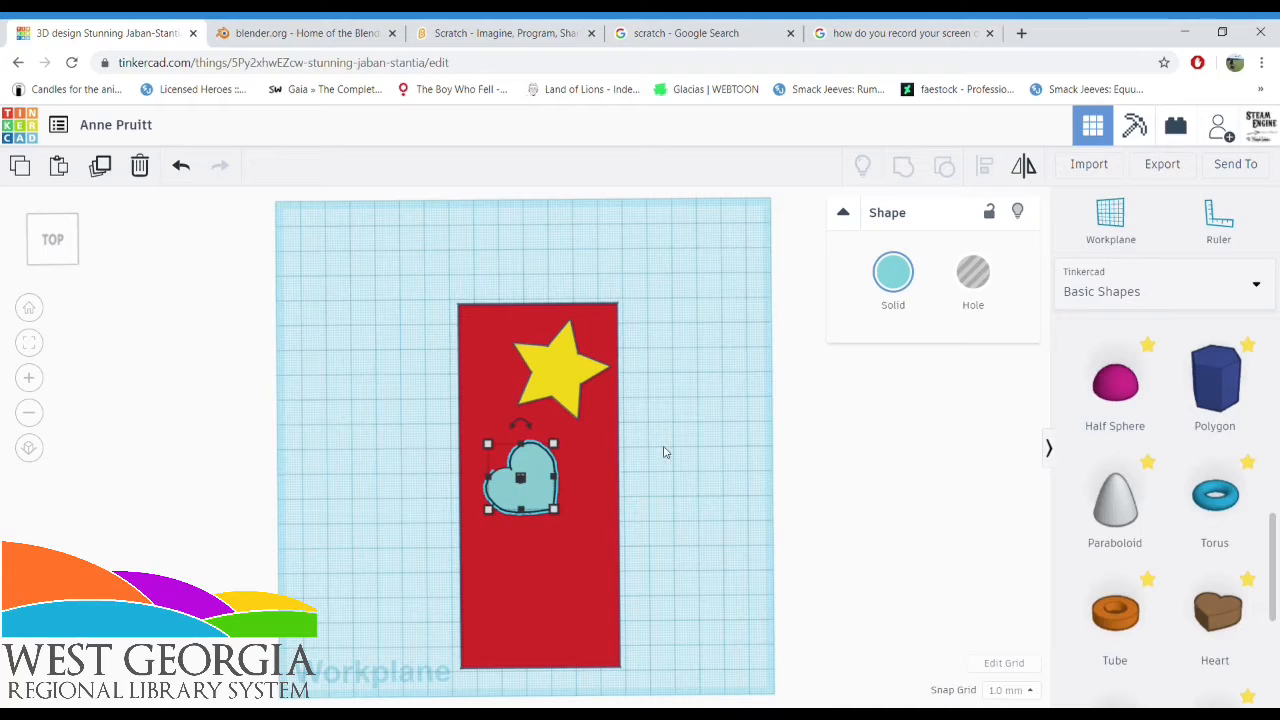
click(878, 296)
click(877, 426)
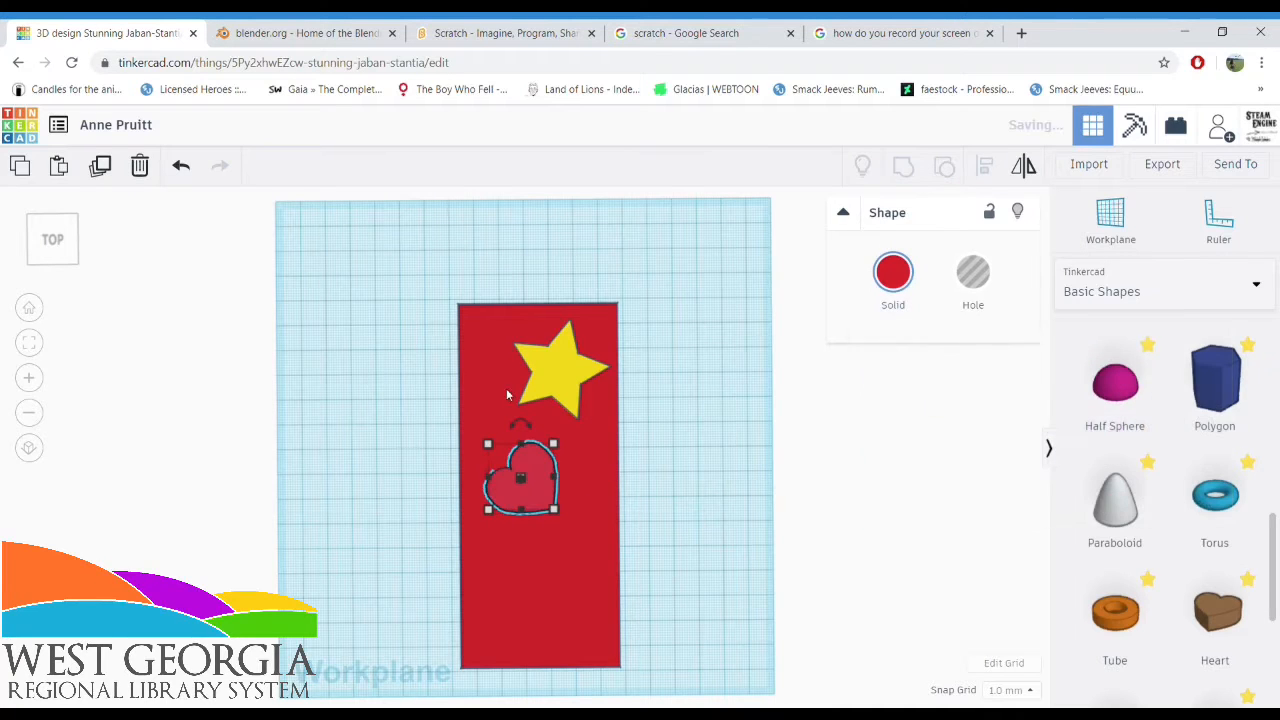
click(560, 365)
click(893, 272)
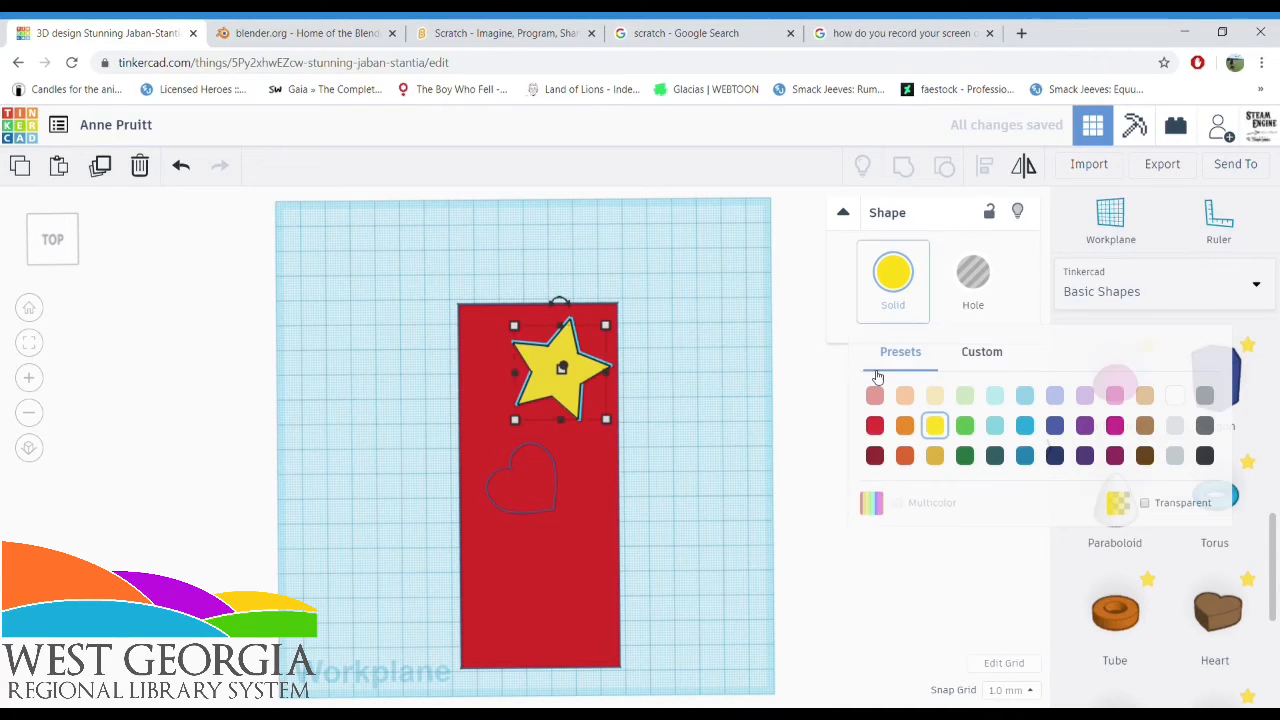
click(877, 426)
click(672, 412)
right_drag(672, 413, 326, 409)
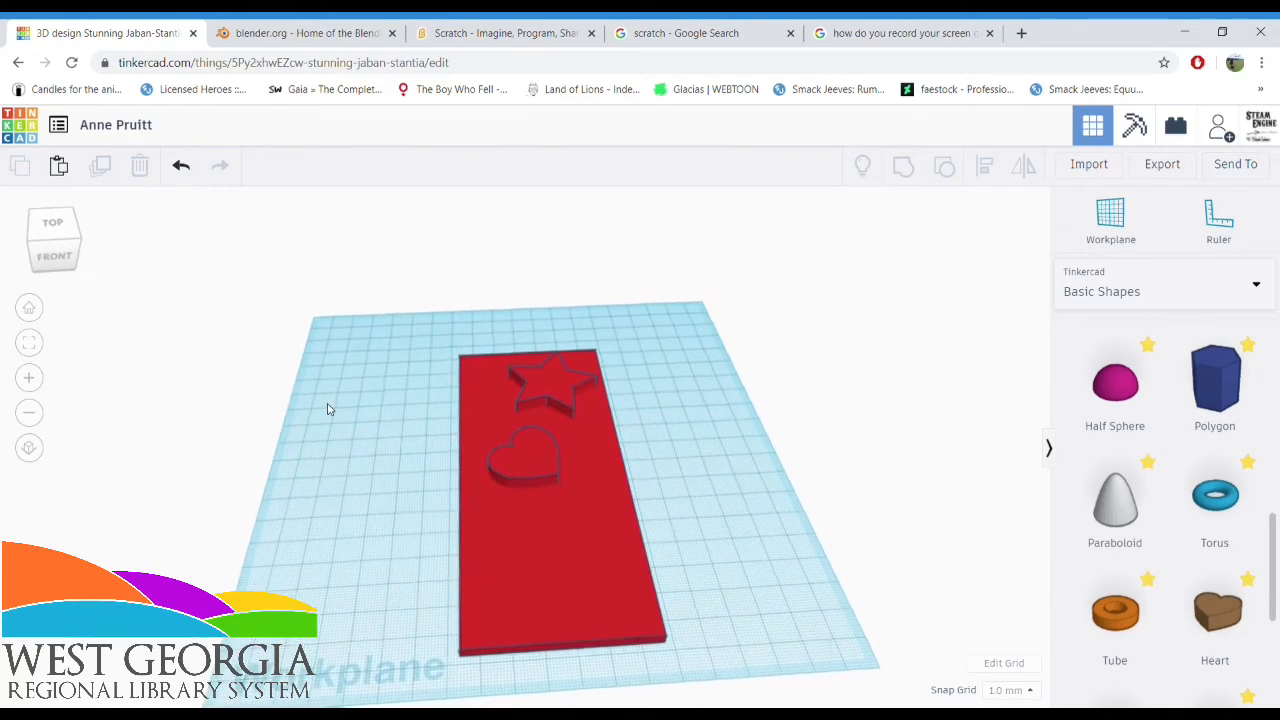
right_drag(279, 471, 272, 573)
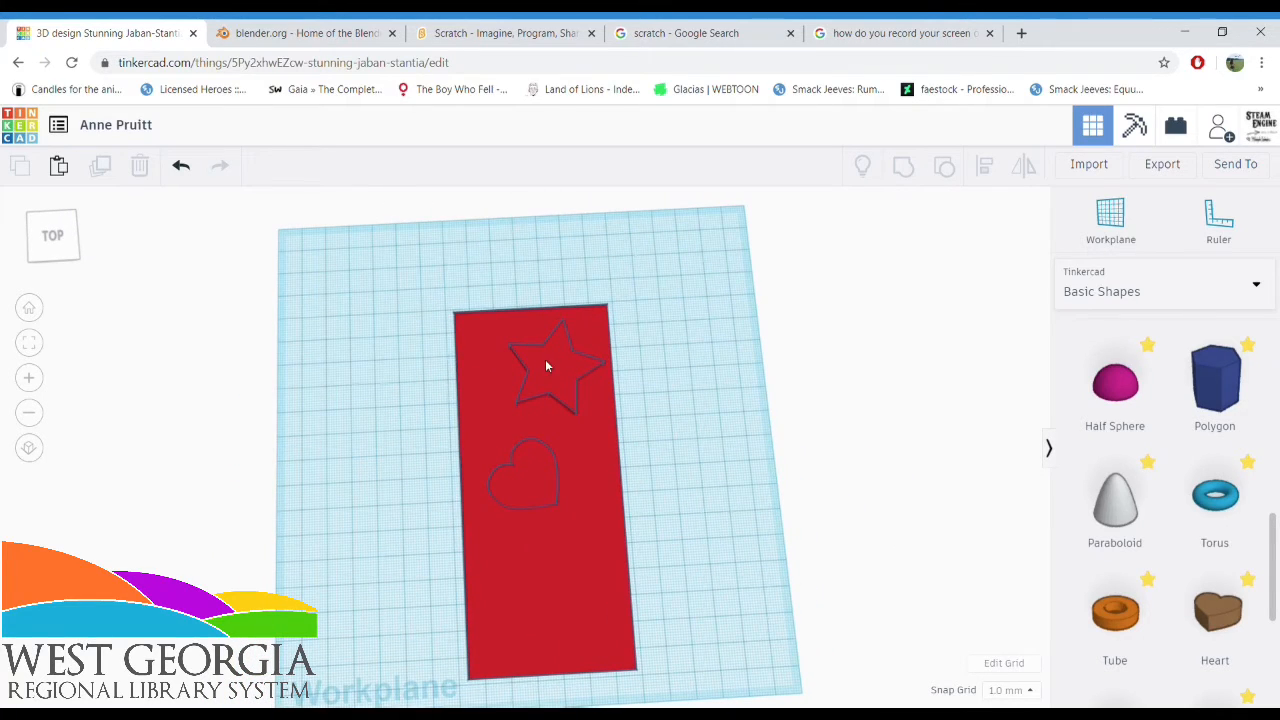
Delete the star and the heart from the slab
click(545, 366)
key(Delete)
click(520, 489)
key(Delete)
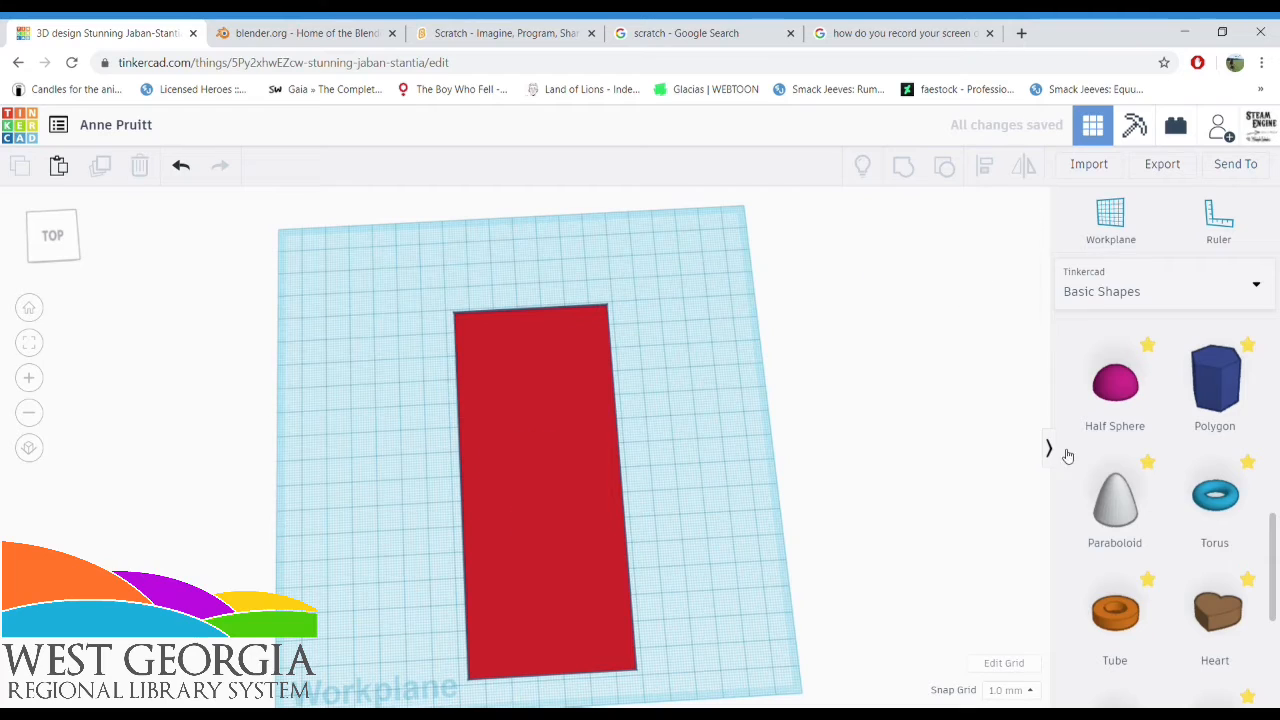
Add a Text shape reading "I LOVE TO READ" across the slab and color it turquoise
scroll(1174, 457, up, 4)
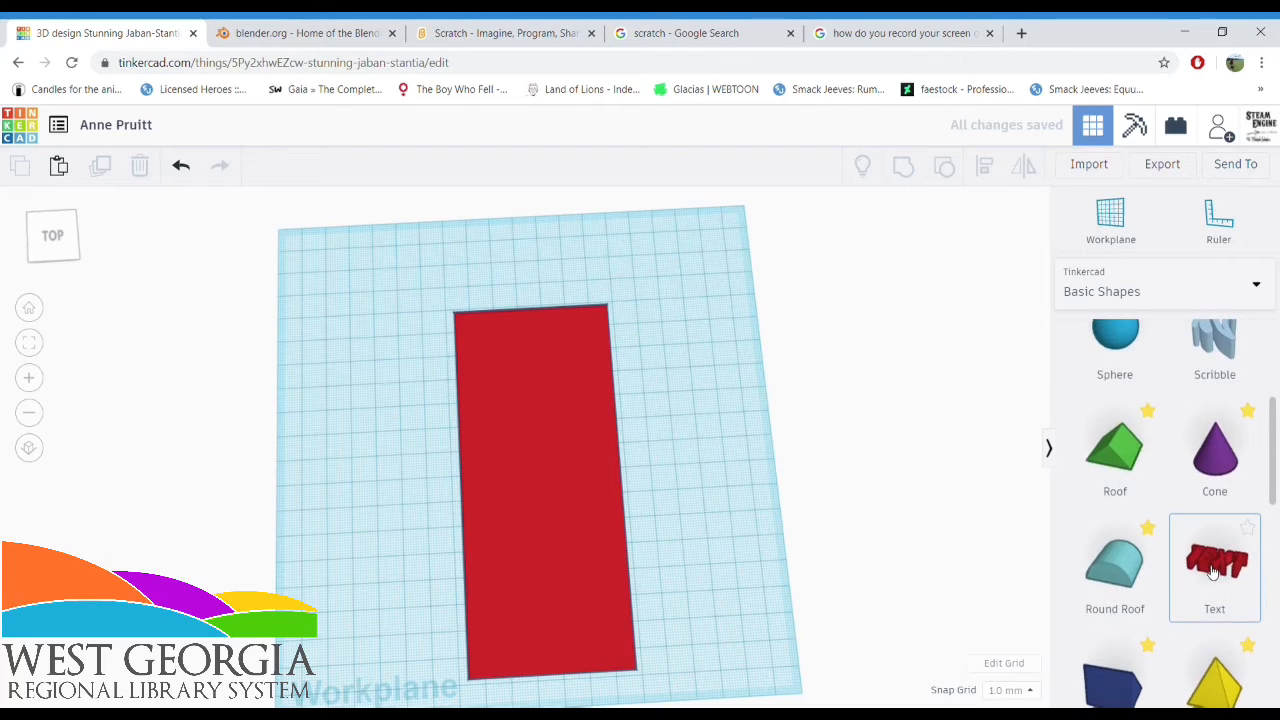
drag(1212, 571, 365, 418)
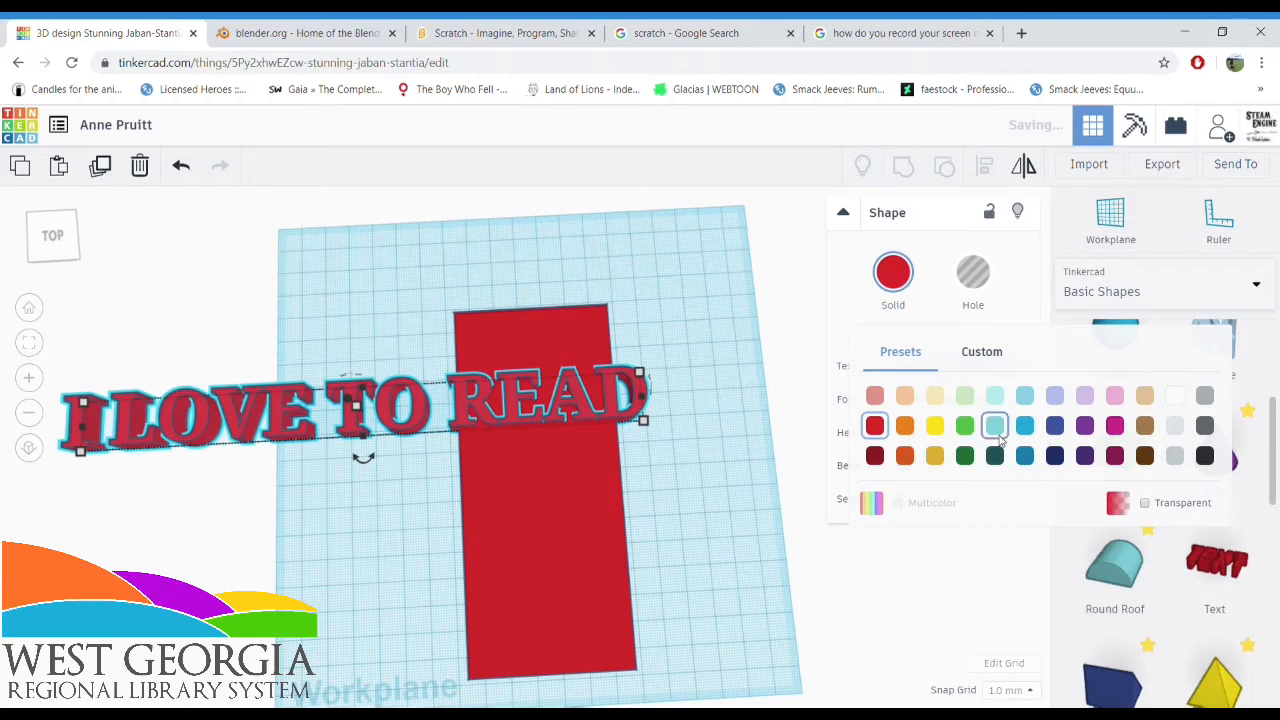
click(994, 423)
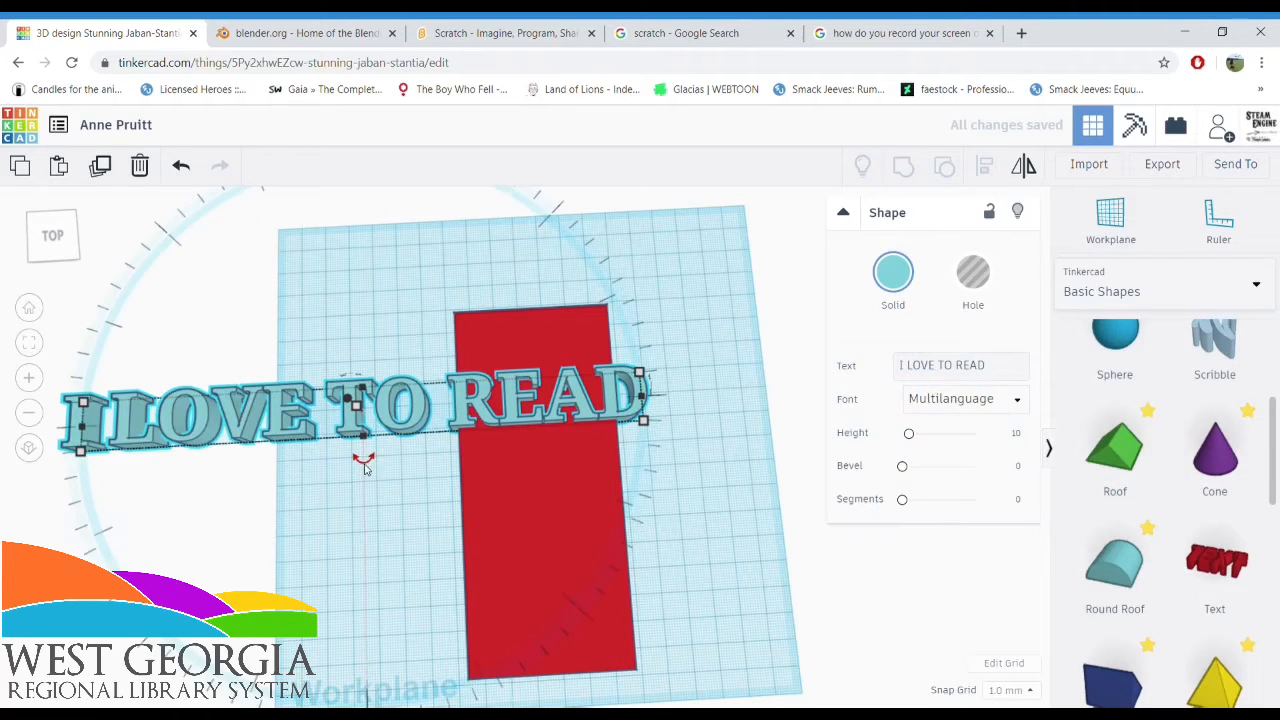
Rotate the I LOVE TO READ text to run lengthwise, shorten it to fit, and place it on the red slab
drag(363, 457, 174, 433)
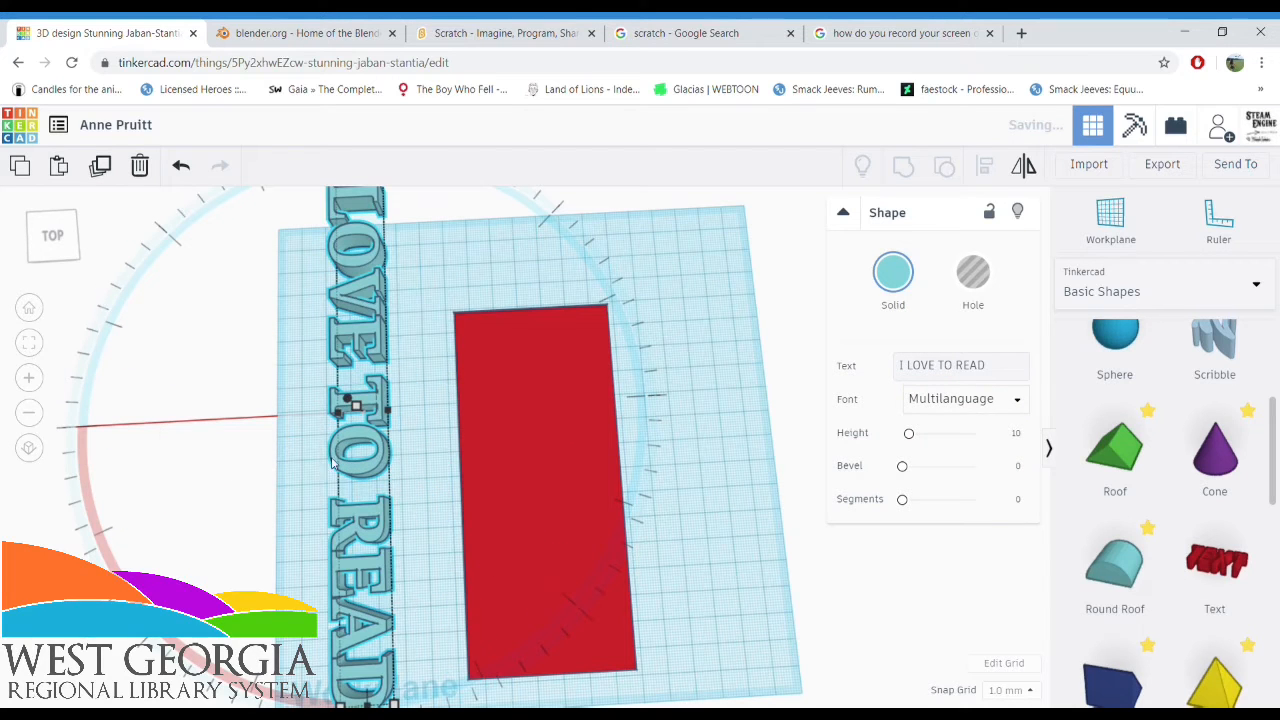
scroll(402, 340, down, 2)
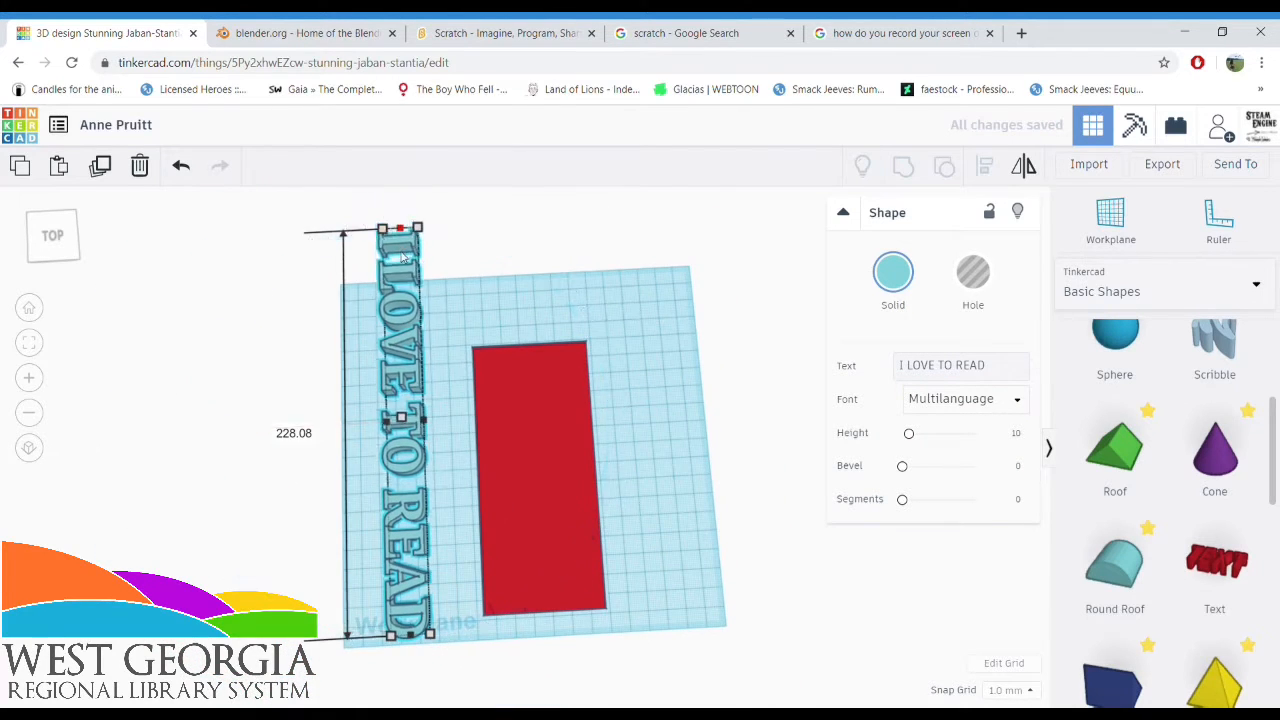
drag(402, 240, 402, 362)
drag(406, 427, 536, 417)
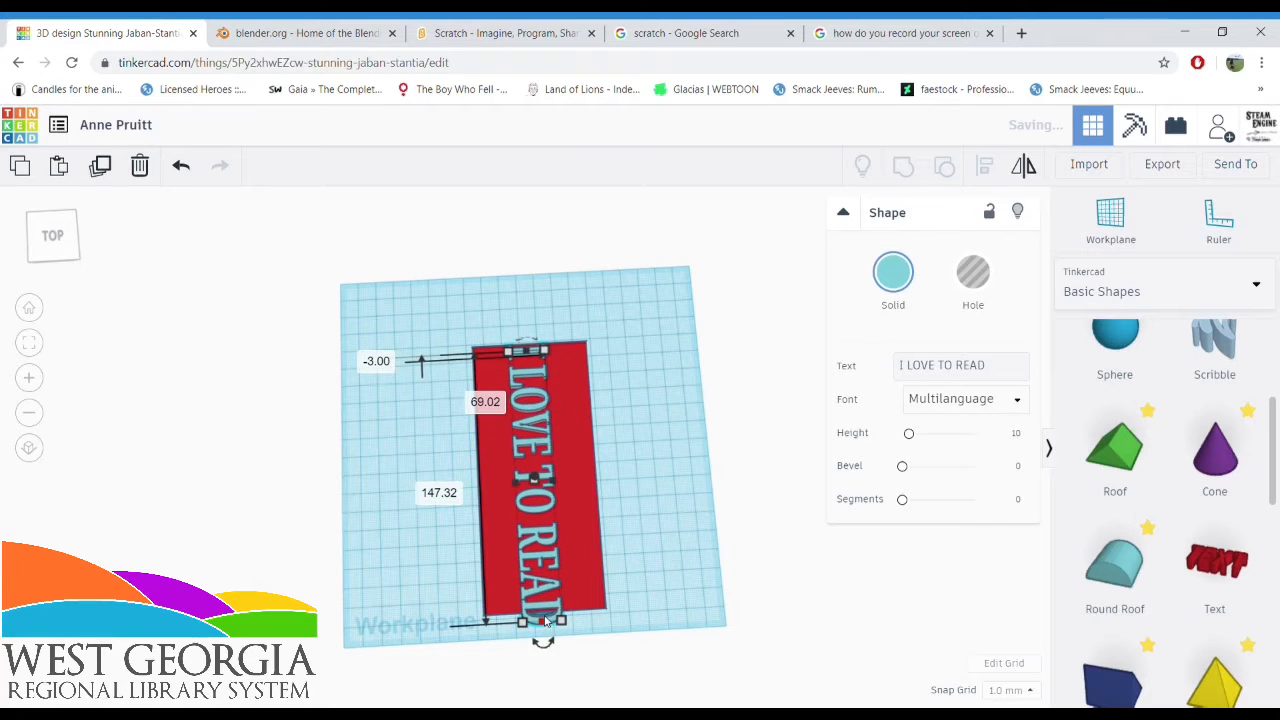
click(285, 525)
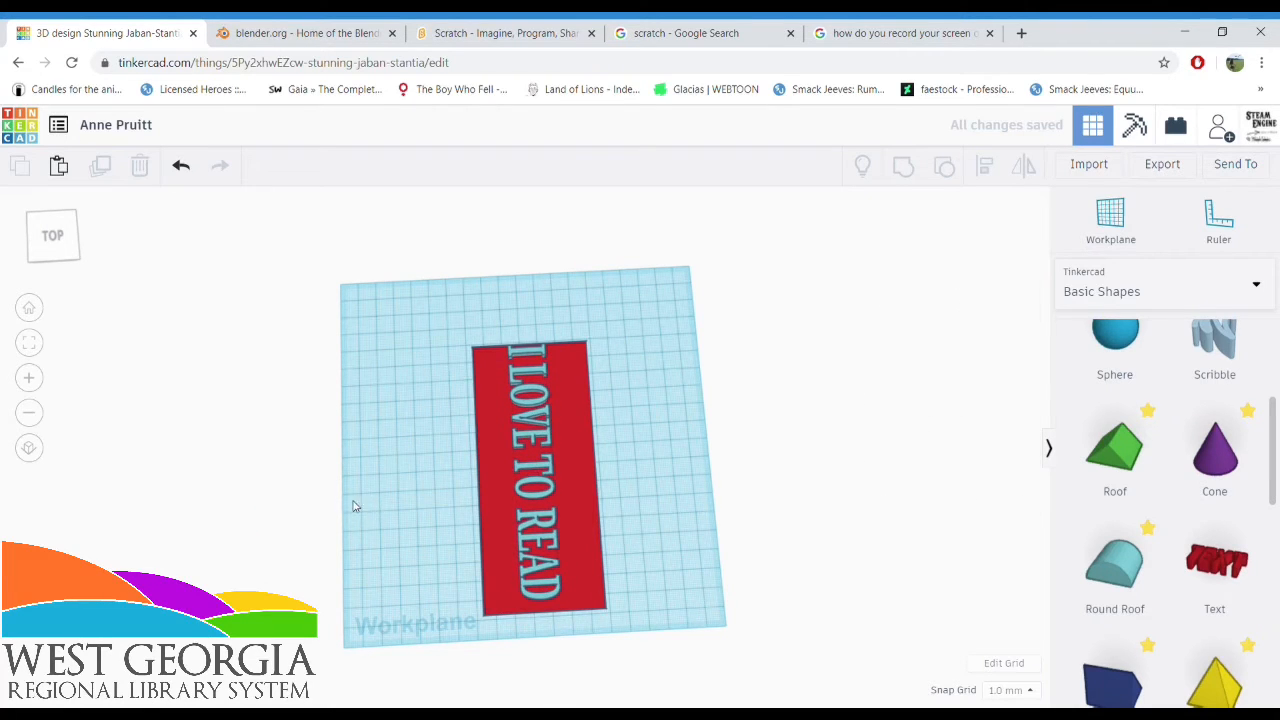
Turn the I LOVE TO READ text on the slab into a hole
right_drag(354, 506, 582, 462)
scroll(678, 375, up, 4)
scroll(668, 345, up, 4)
scroll(582, 463, up, 5)
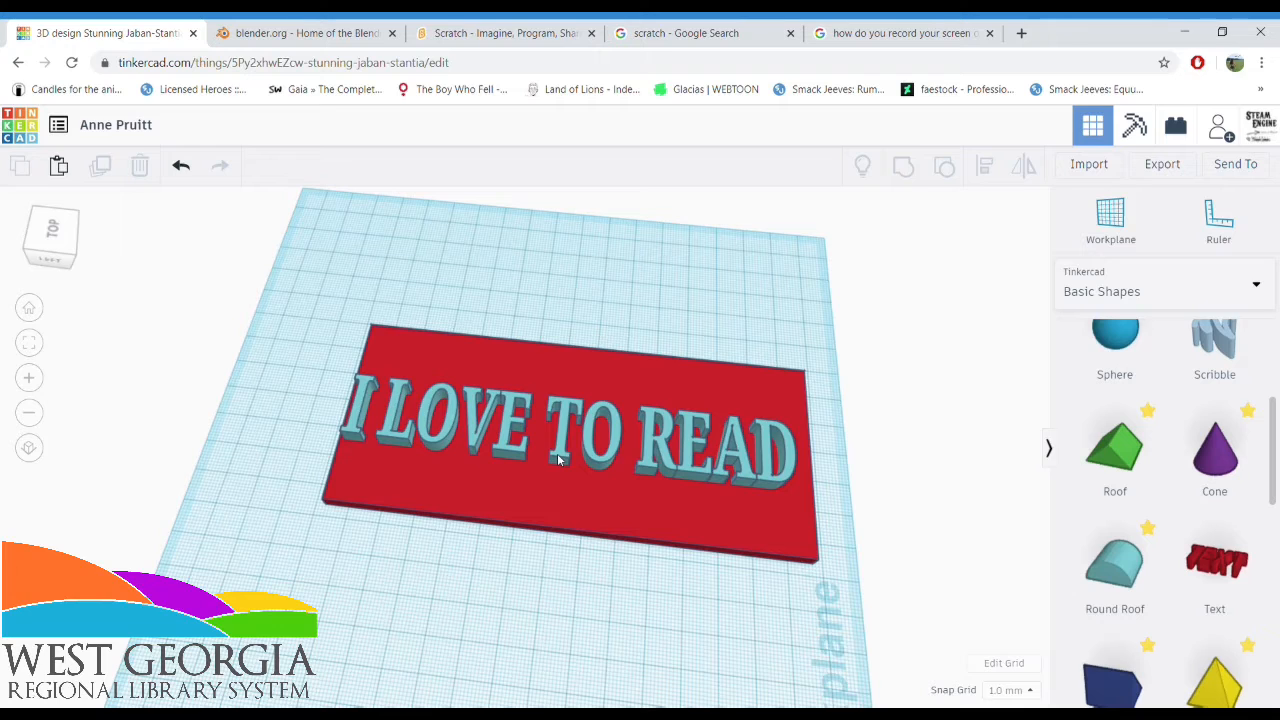
click(561, 459)
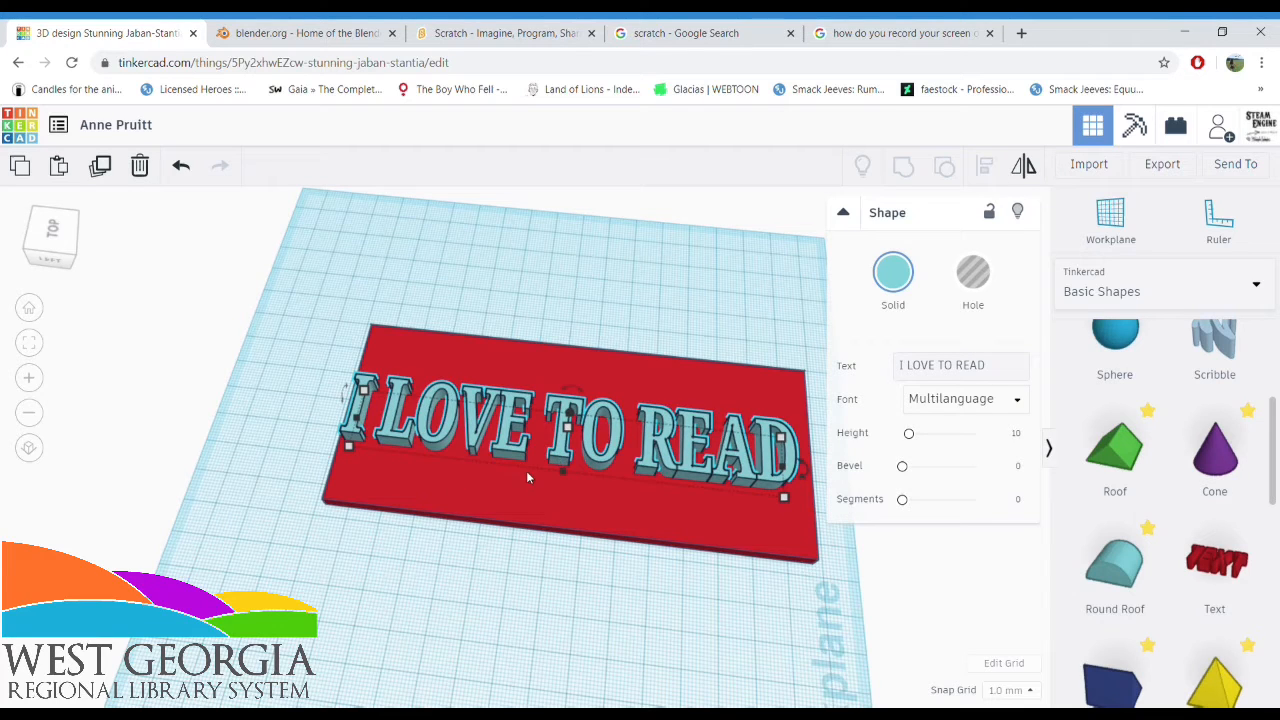
click(973, 272)
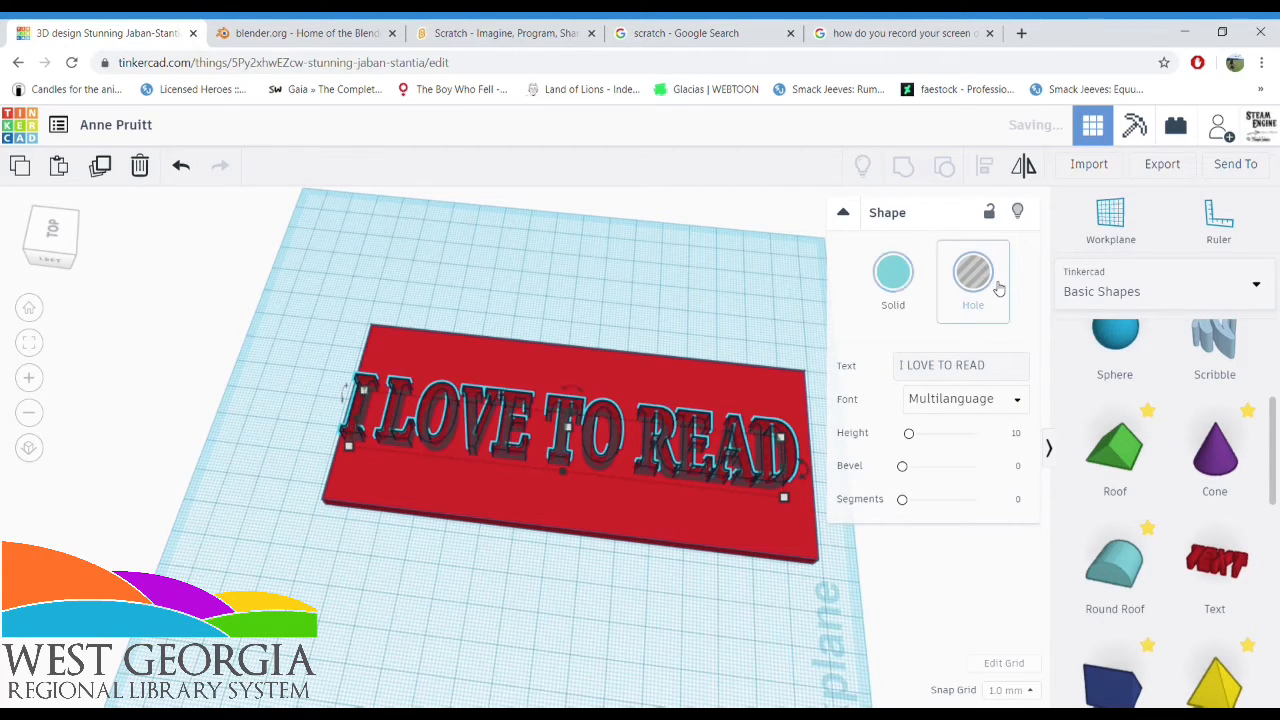
Group the text hole with the red slab to cut the letters through the slab
click(233, 407)
right_drag(233, 407, 163, 323)
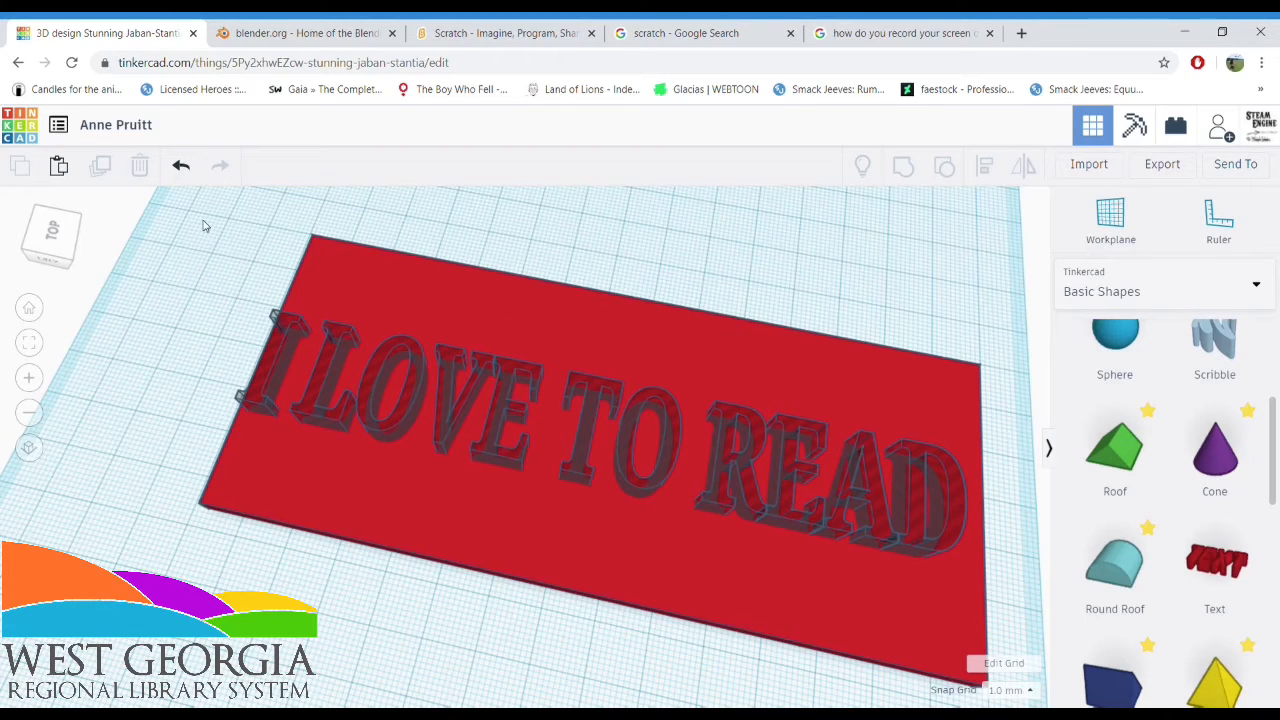
drag(203, 222, 113, 322)
mouse_move(207, 336)
mouse_down()
mouse_move(114, 294)
mouse_move(166, 271)
mouse_move(210, 340)
mouse_up()
drag(232, 265, 301, 339)
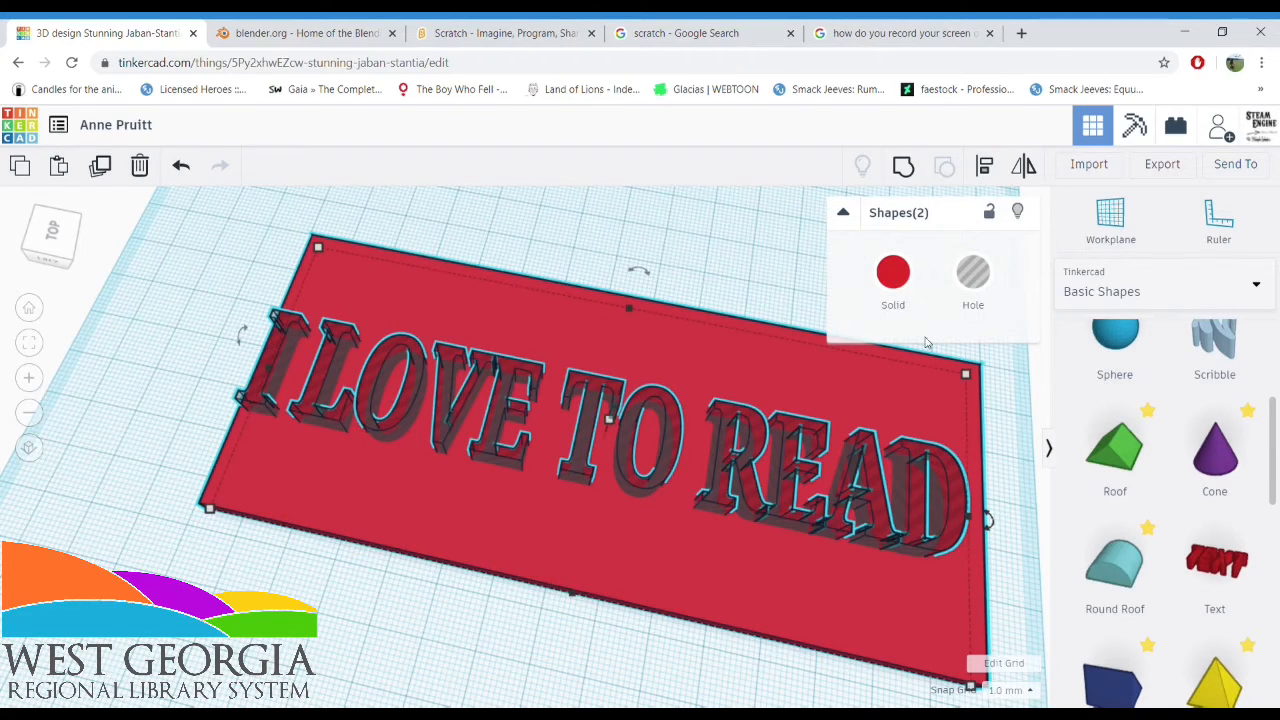
click(904, 172)
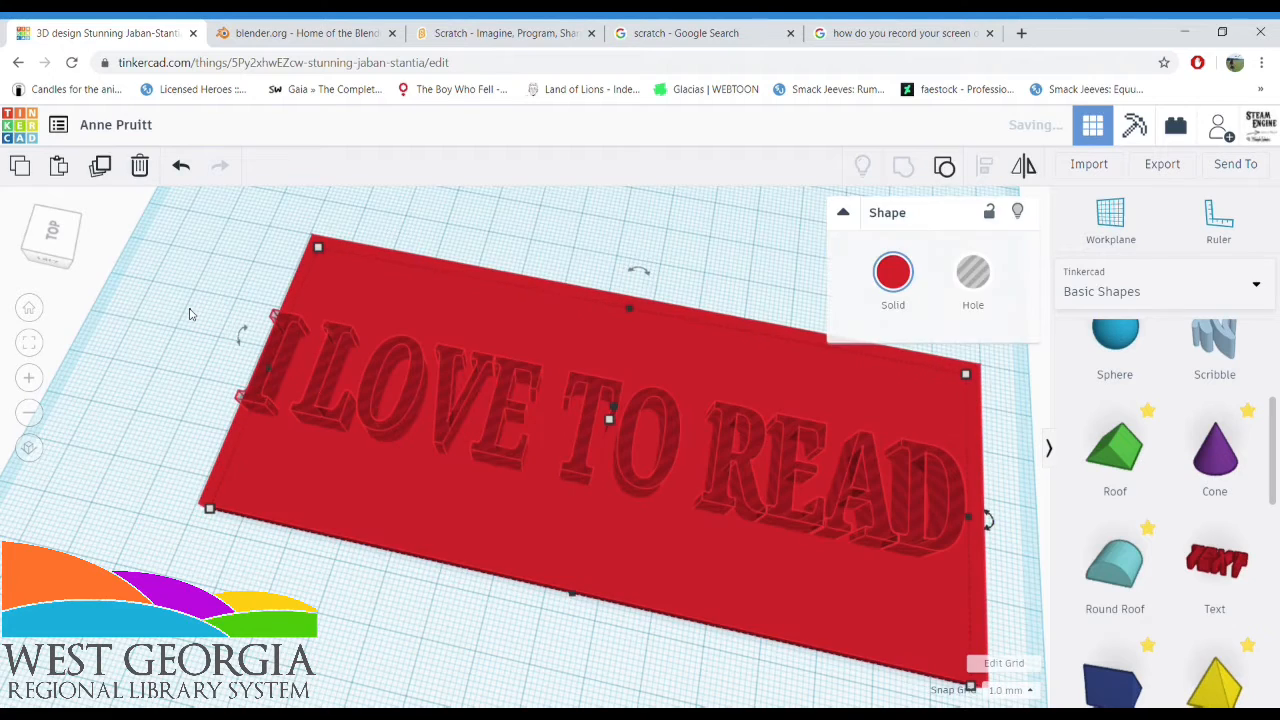
click(190, 314)
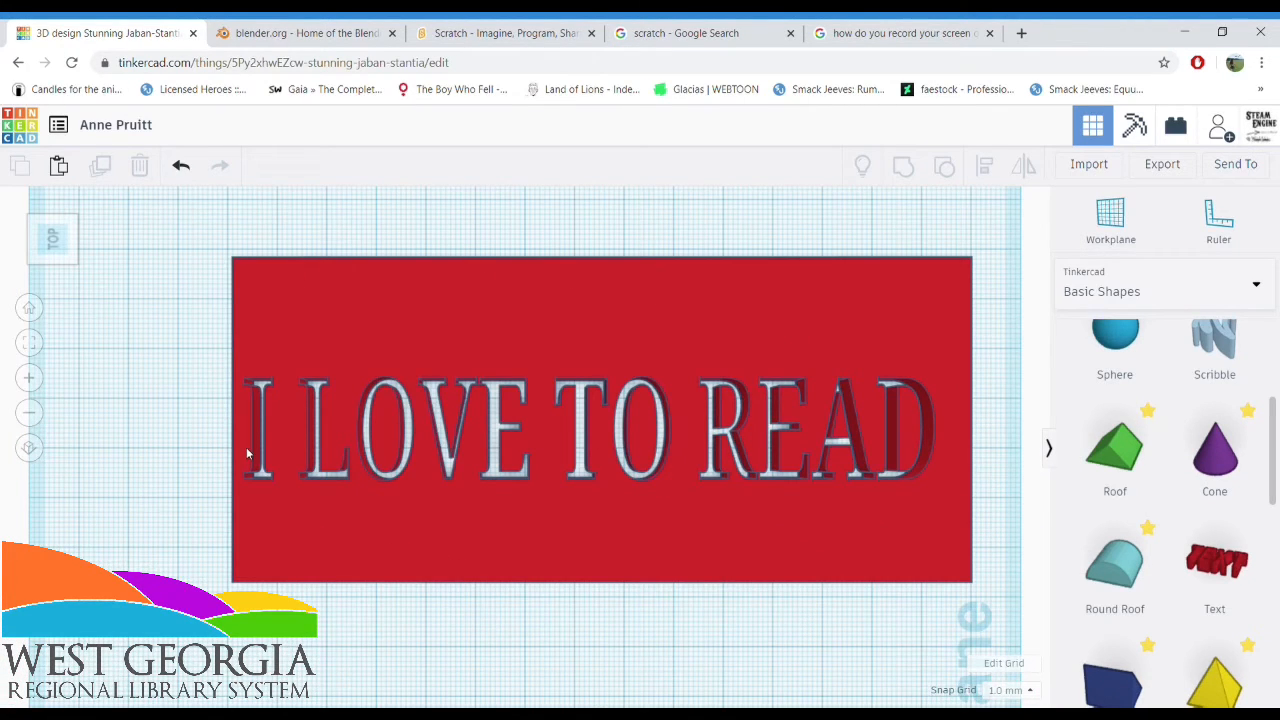
Place a heart shape above the word READ on the slab, turn it into a hole and select it together with the slab
right_drag(473, 698, 370, 643)
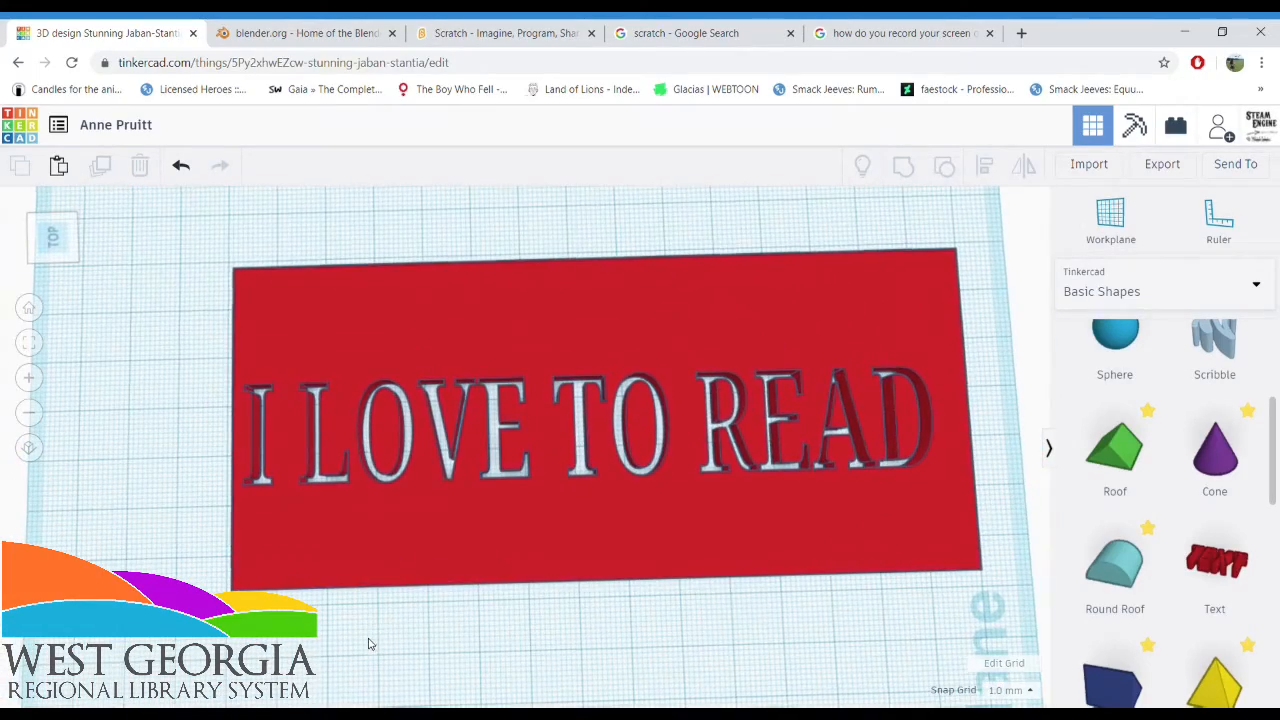
scroll(1148, 629, down, 1)
scroll(1148, 629, down, 6)
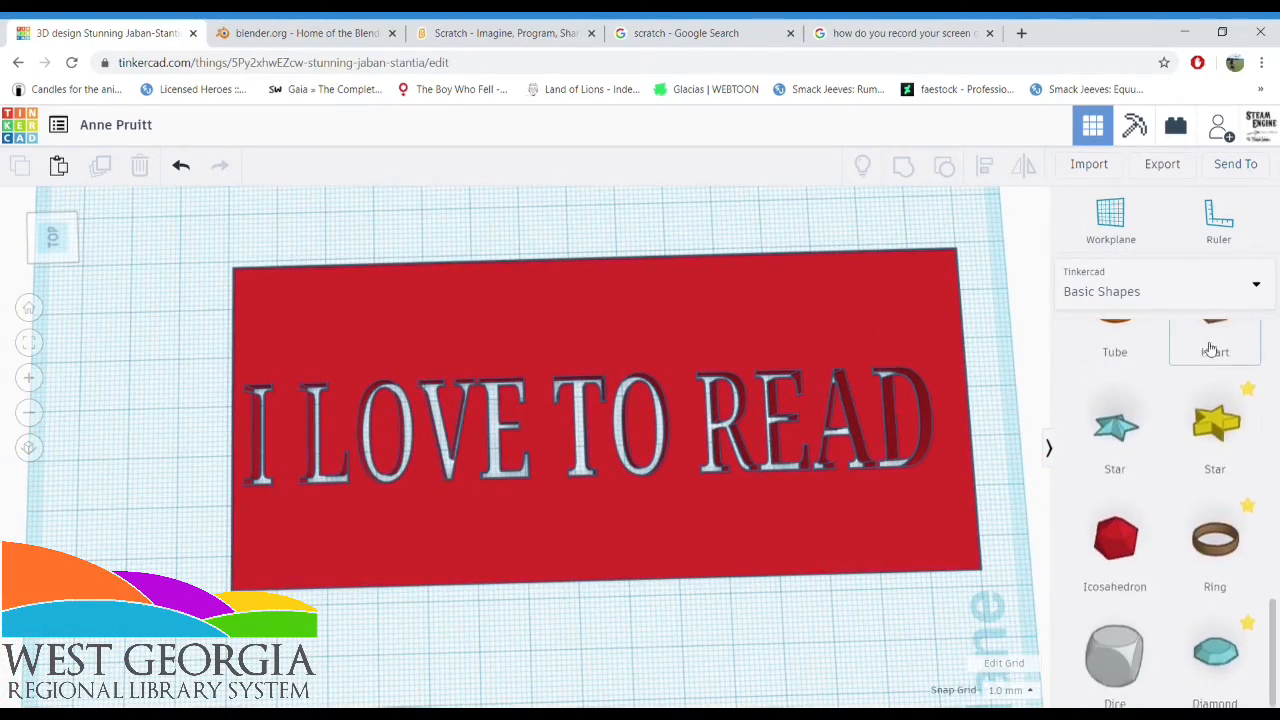
drag(1214, 318, 757, 320)
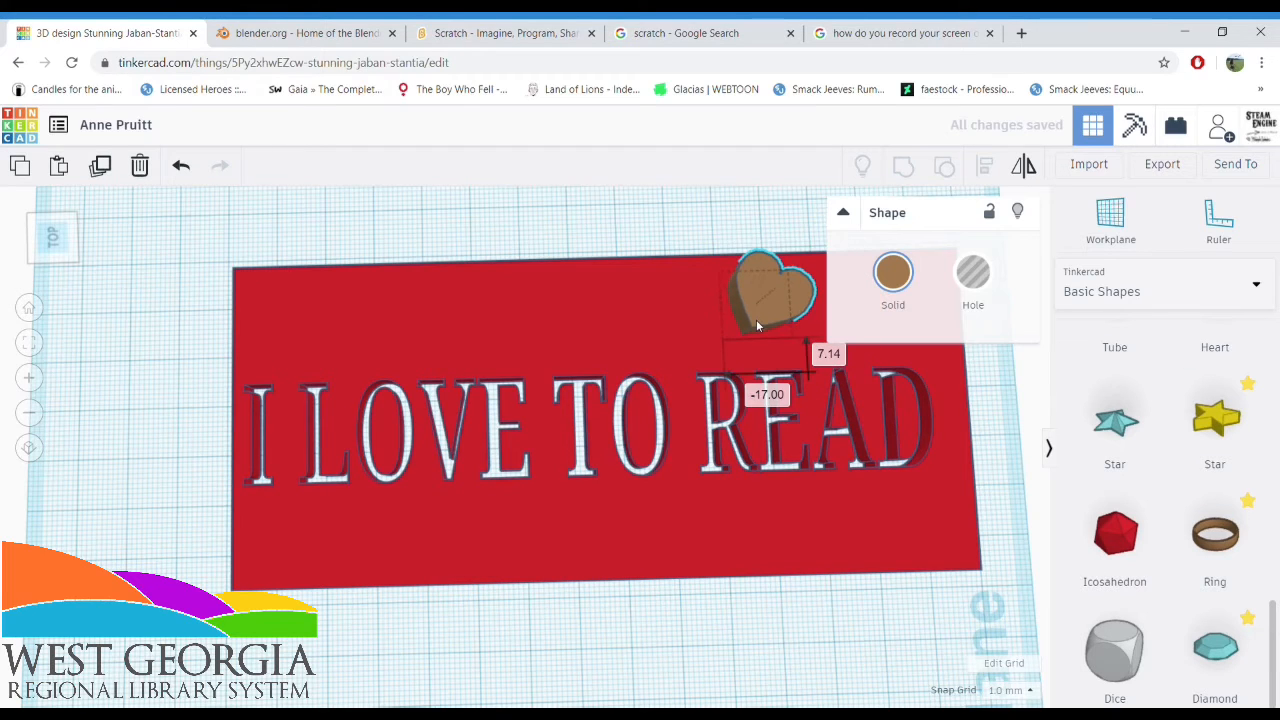
click(985, 280)
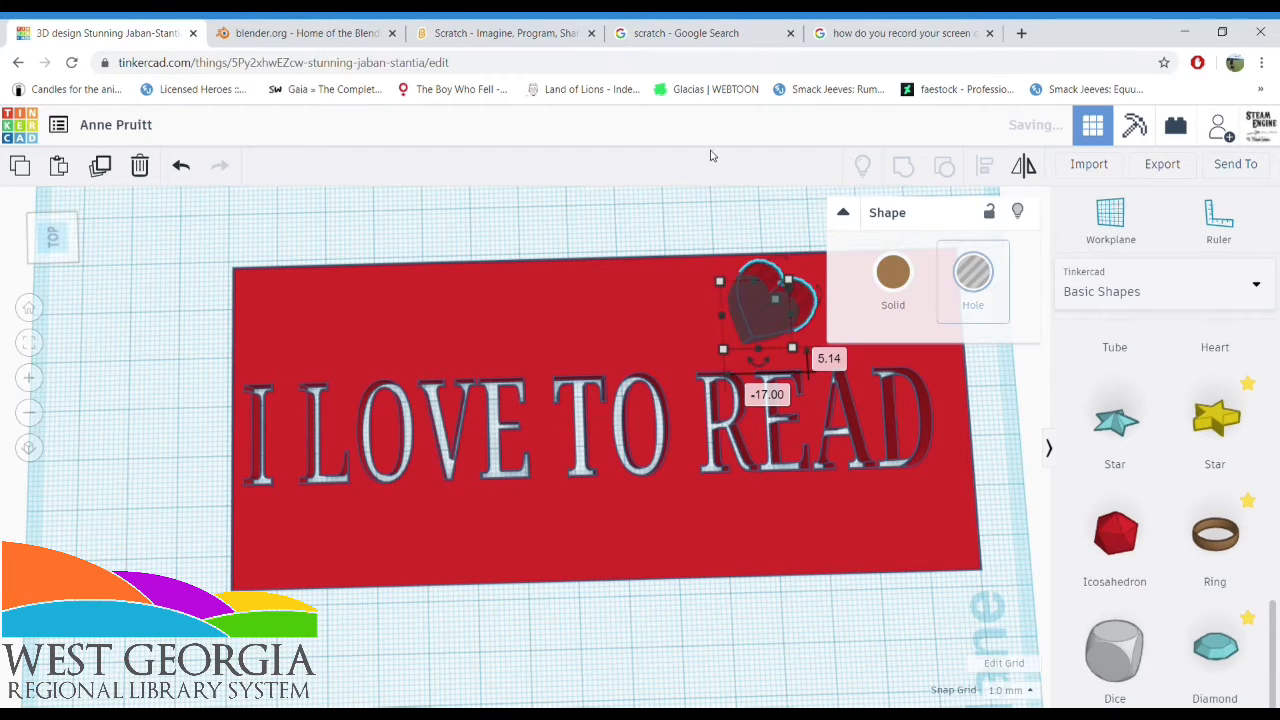
click(681, 214)
drag(680, 209, 755, 283)
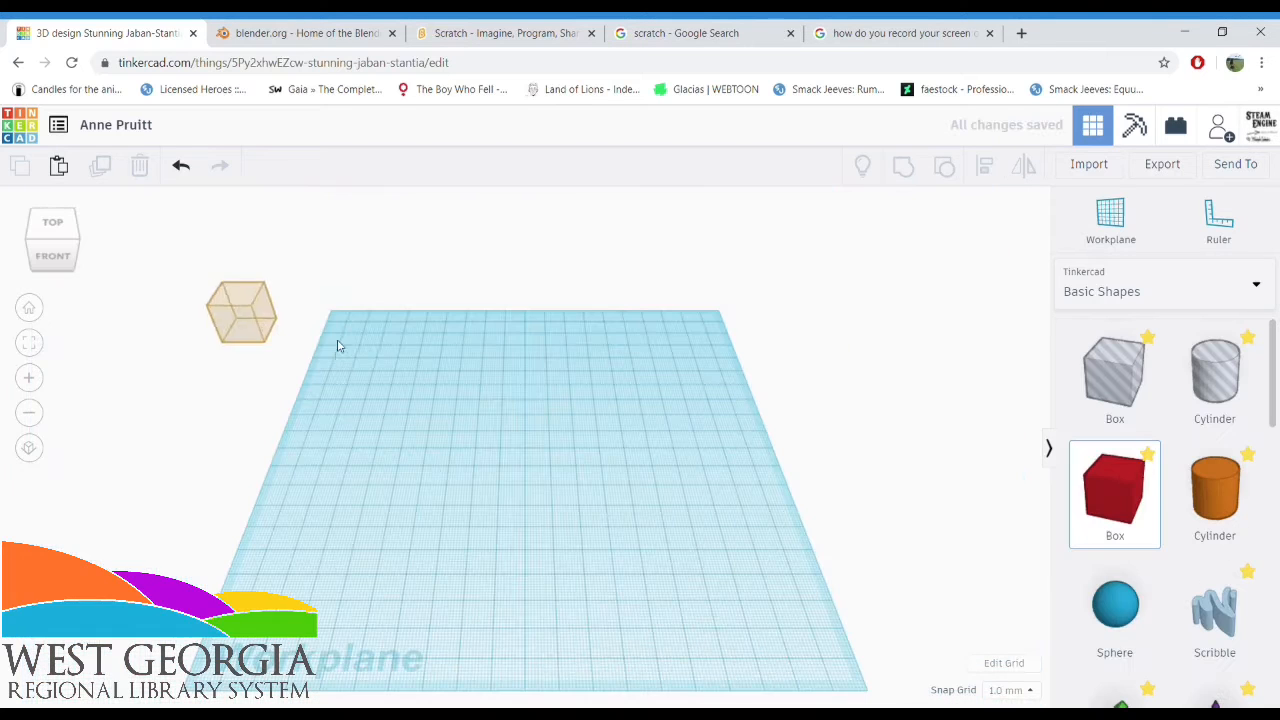
Place a new red box, flatten it into a thin slab, and size it about 64 mm wide by 169 mm long
drag(337, 346, 545, 591)
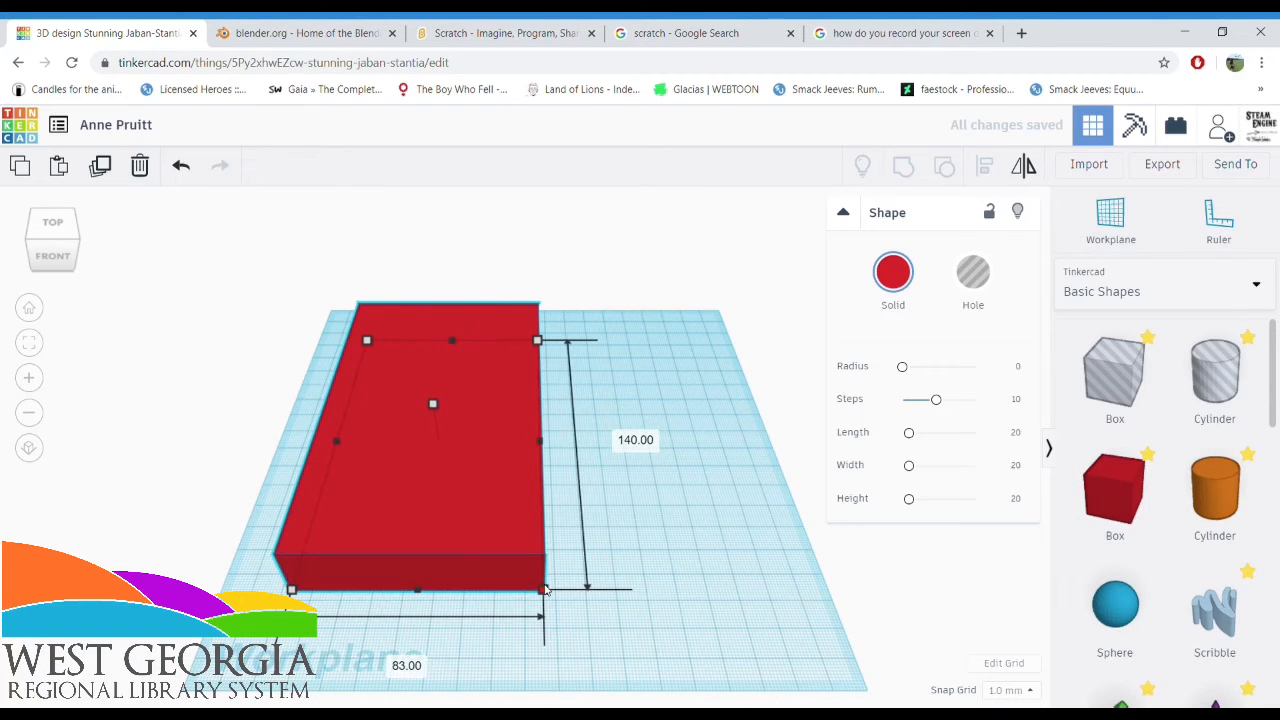
drag(432, 403, 437, 434)
drag(541, 440, 494, 441)
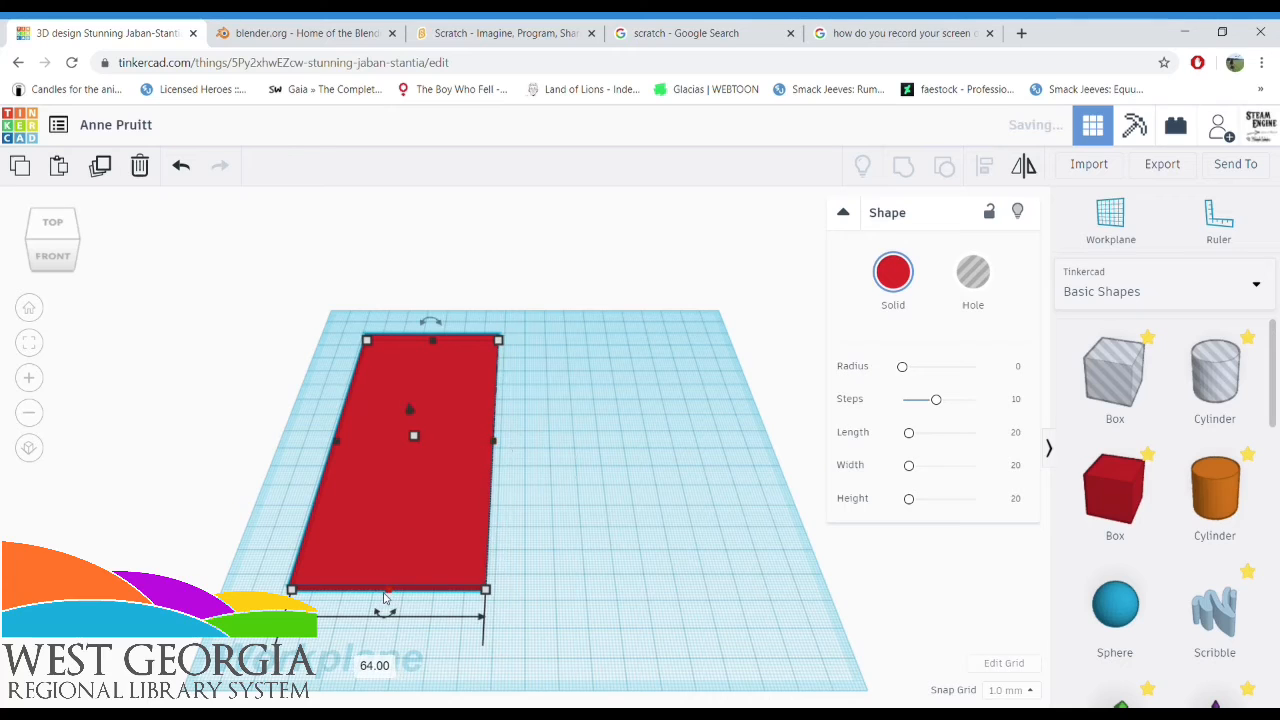
drag(384, 597, 373, 674)
Add a Scribble shape to the workplane beside the new red slab
scroll(1266, 580, down, 3)
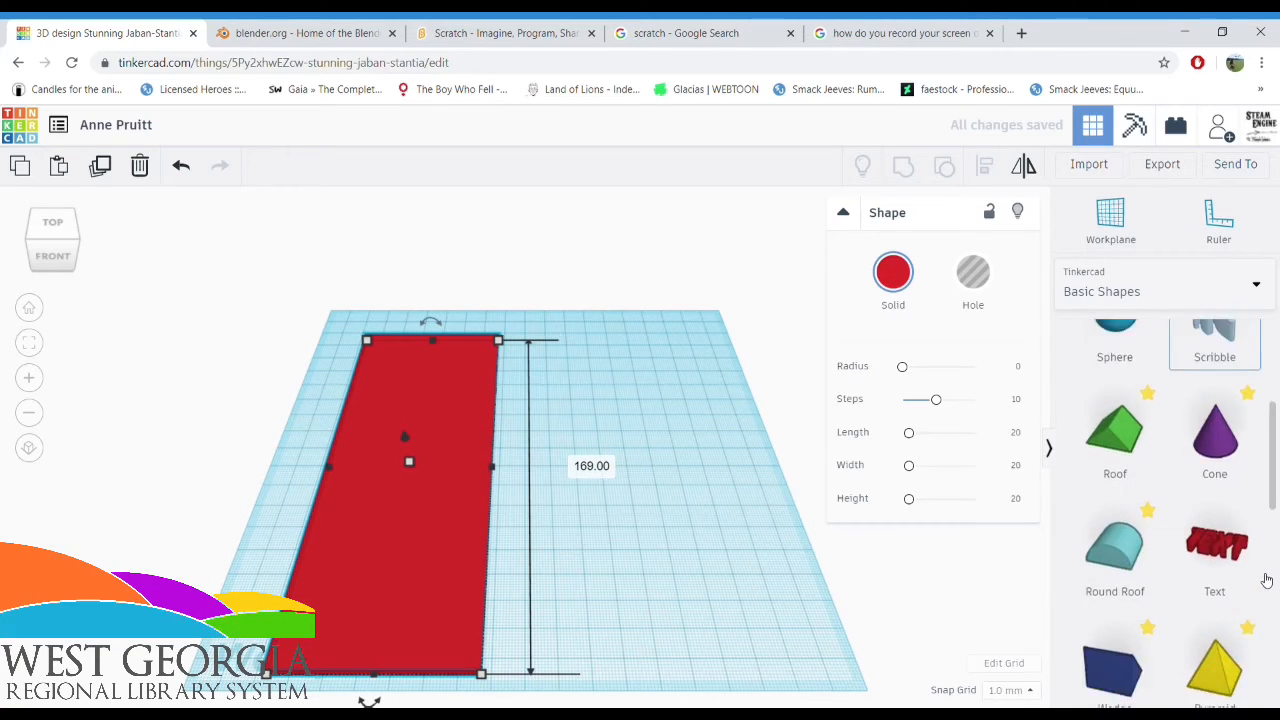
scroll(1266, 600, down, 6)
scroll(1230, 612, up, 2)
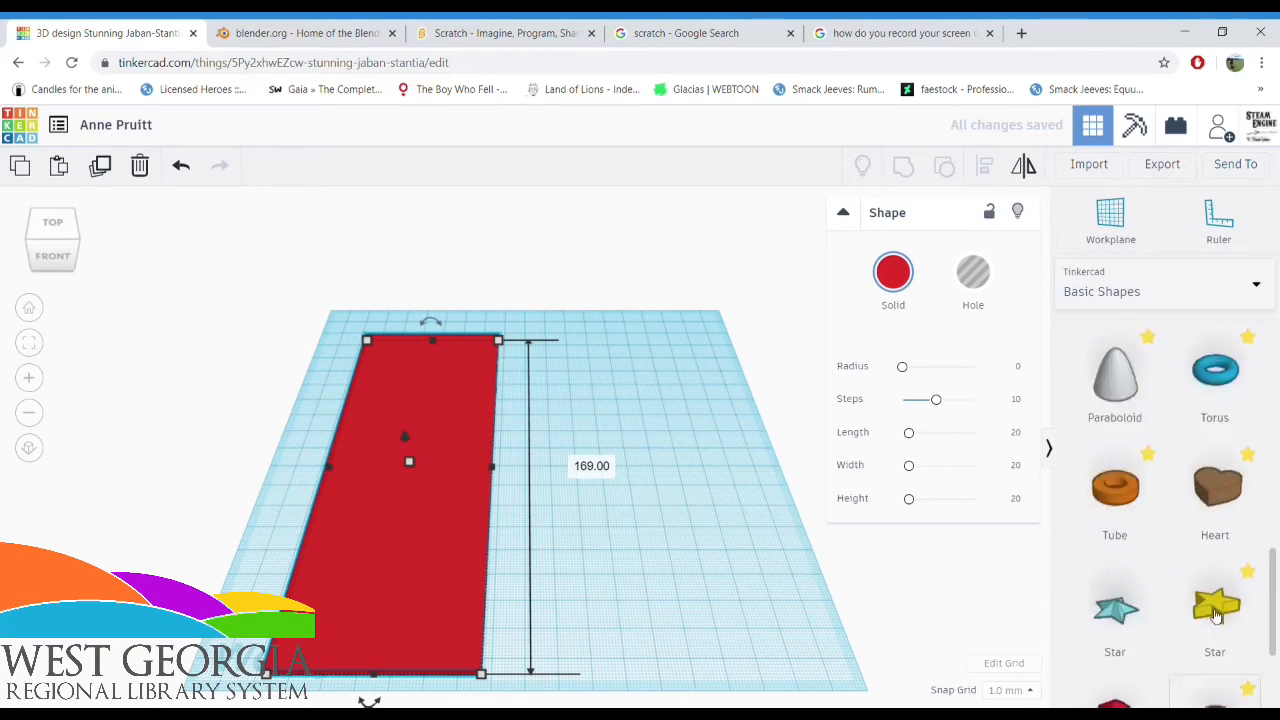
scroll(1215, 612, up, 8)
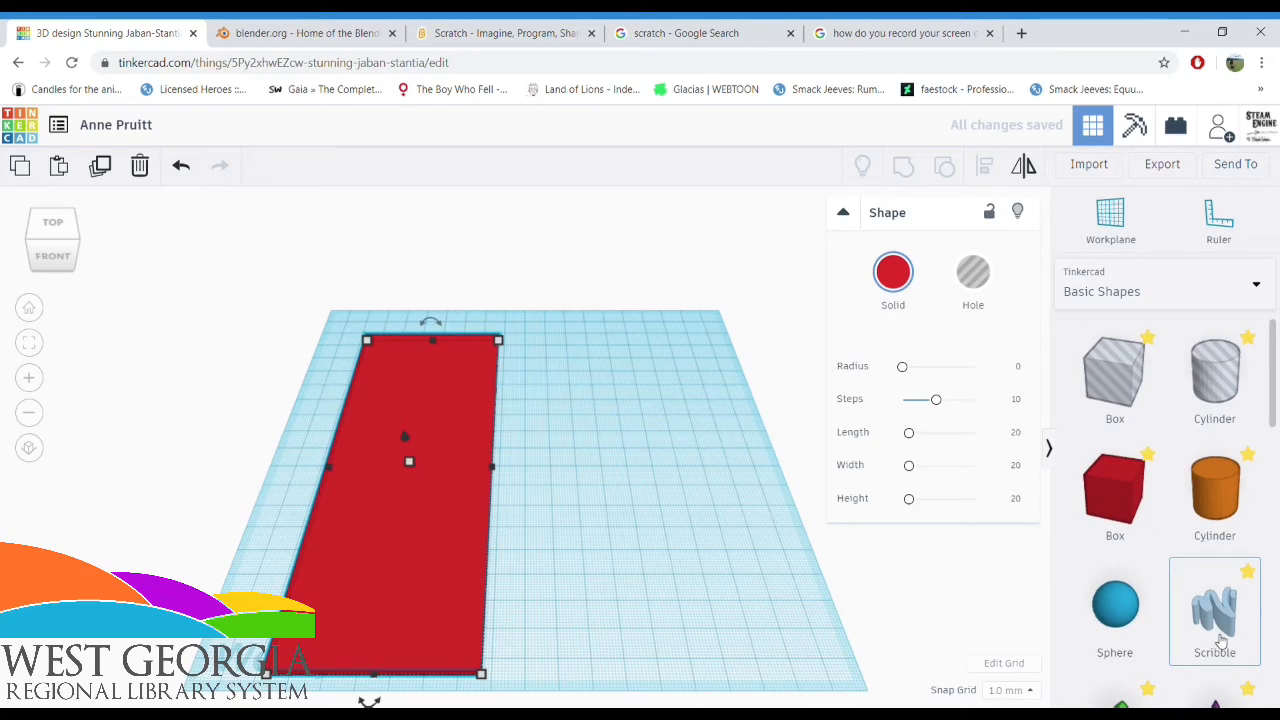
mouse_move(1220, 632)
mouse_down()
mouse_move(871, 591)
mouse_move(623, 468)
mouse_move(591, 434)
mouse_up()
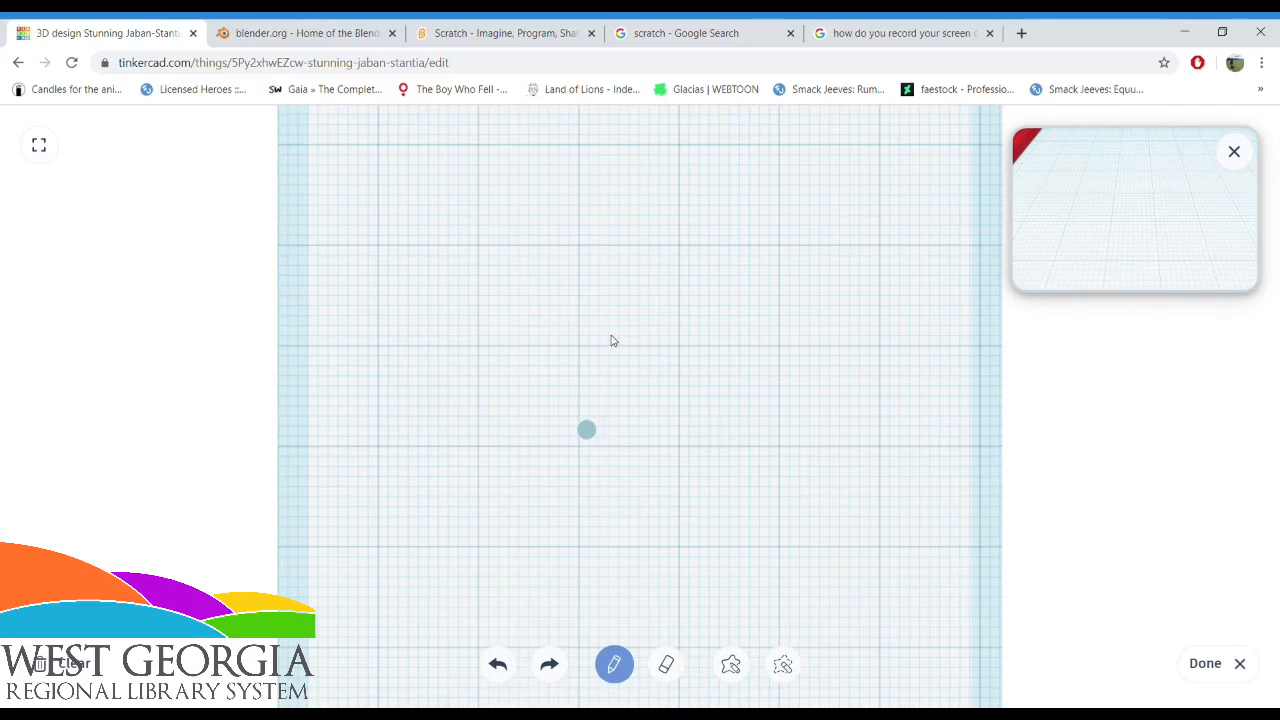
mouse_move(453, 253)
mouse_down()
mouse_move(572, 284)
mouse_move(492, 535)
mouse_move(452, 240)
mouse_move(712, 202)
mouse_up()
mouse_move(808, 266)
mouse_down()
mouse_move(509, 314)
mouse_move(748, 608)
mouse_up()
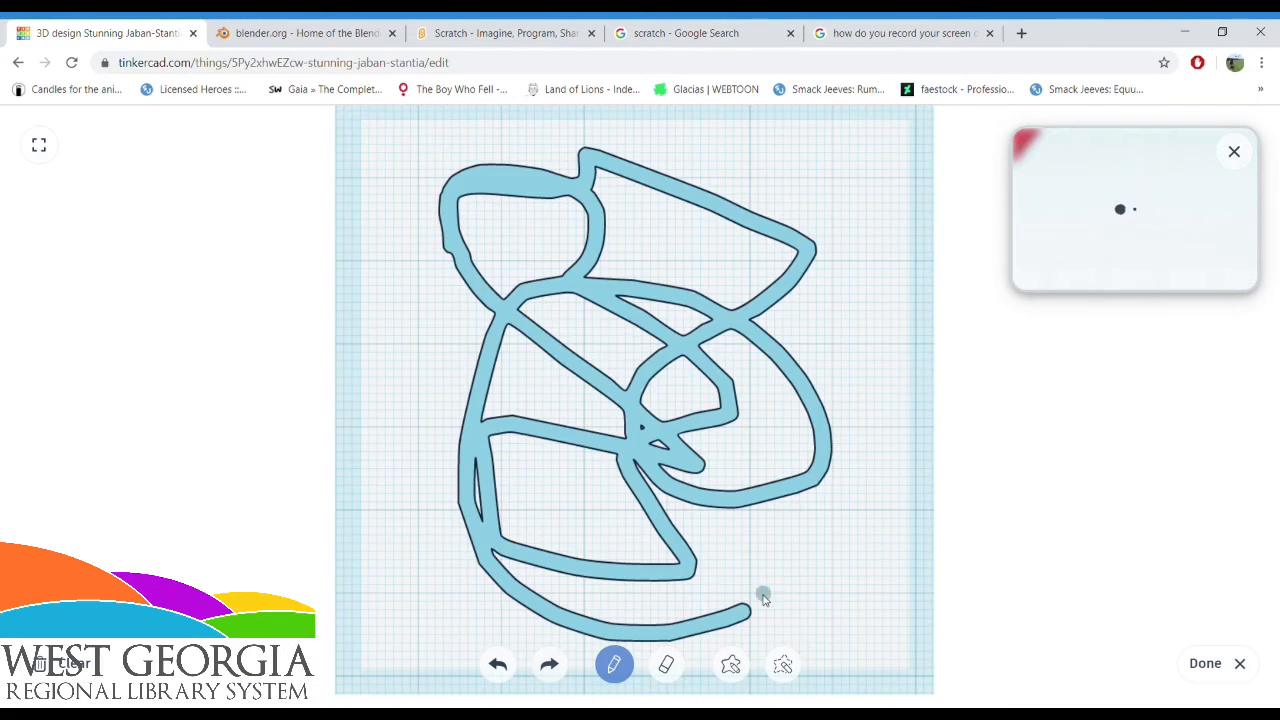
click(498, 668)
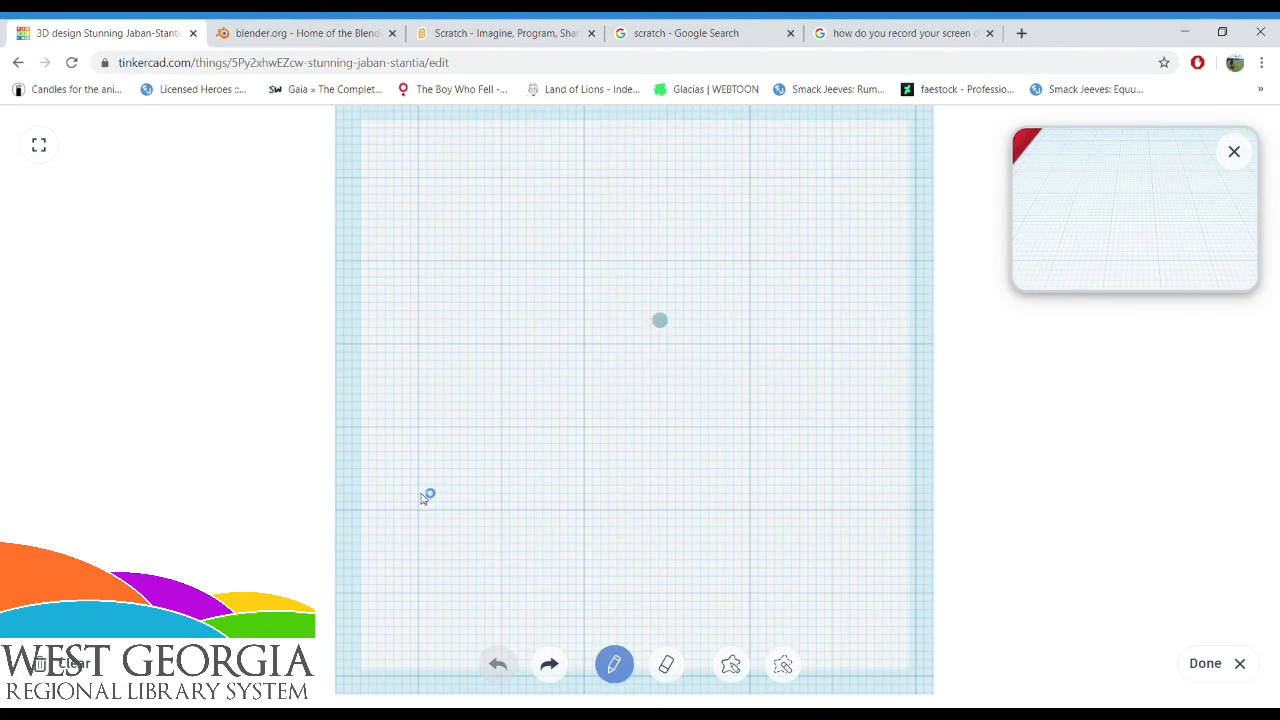
Draw a cat face freehand in the scribble, with a round head, two pointed ears, closed eyes, nose and mouth
mouse_move(630, 270)
mouse_down()
mouse_move(474, 343)
mouse_move(526, 503)
mouse_move(795, 443)
mouse_move(666, 289)
mouse_move(556, 285)
mouse_up()
mouse_move(696, 297)
mouse_down()
mouse_move(826, 217)
mouse_move(826, 374)
mouse_move(800, 472)
mouse_up()
mouse_move(632, 268)
mouse_down()
mouse_move(594, 126)
mouse_move(520, 160)
mouse_move(480, 348)
mouse_up()
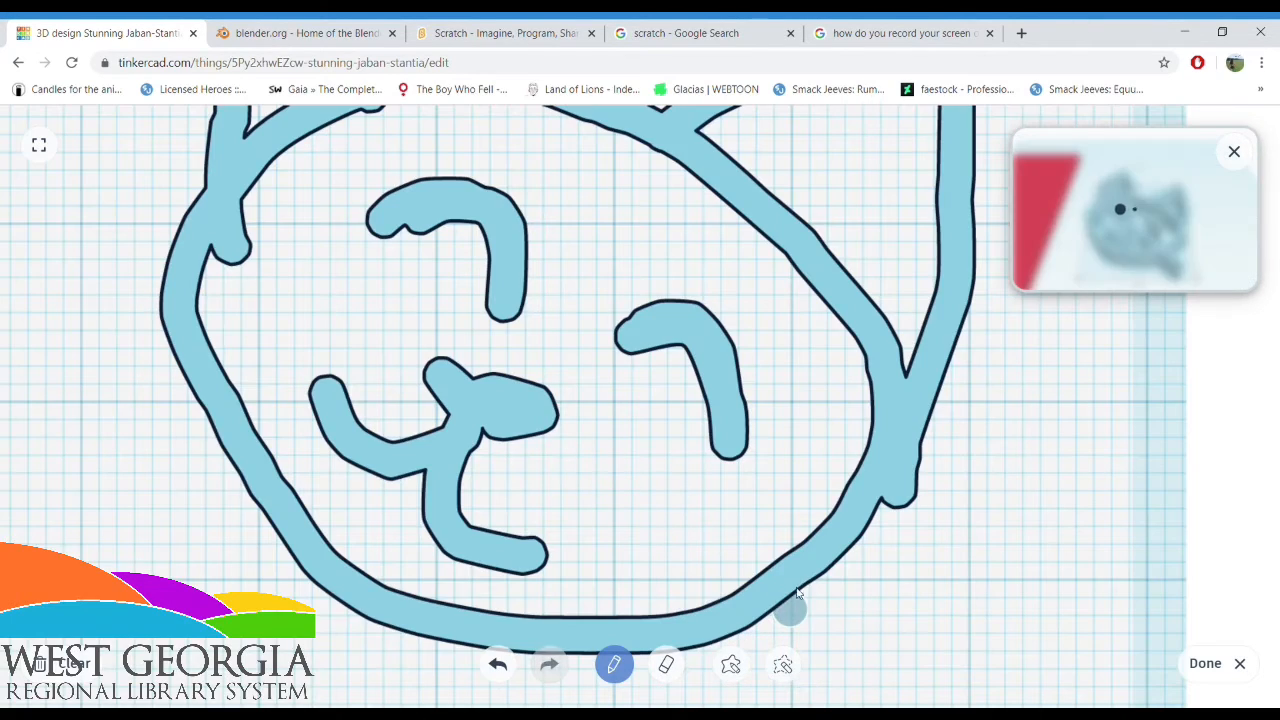
scroll(806, 552, down, 2)
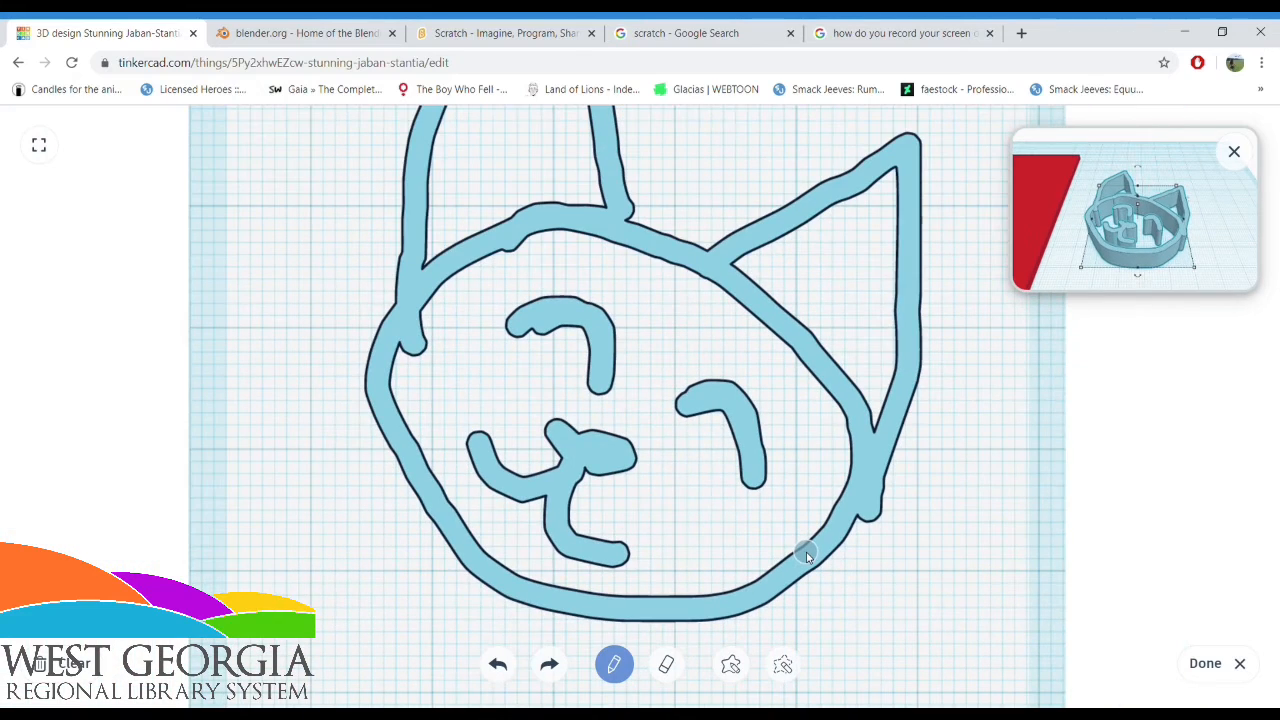
scroll(806, 552, down, 2)
scroll(806, 554, down, 2)
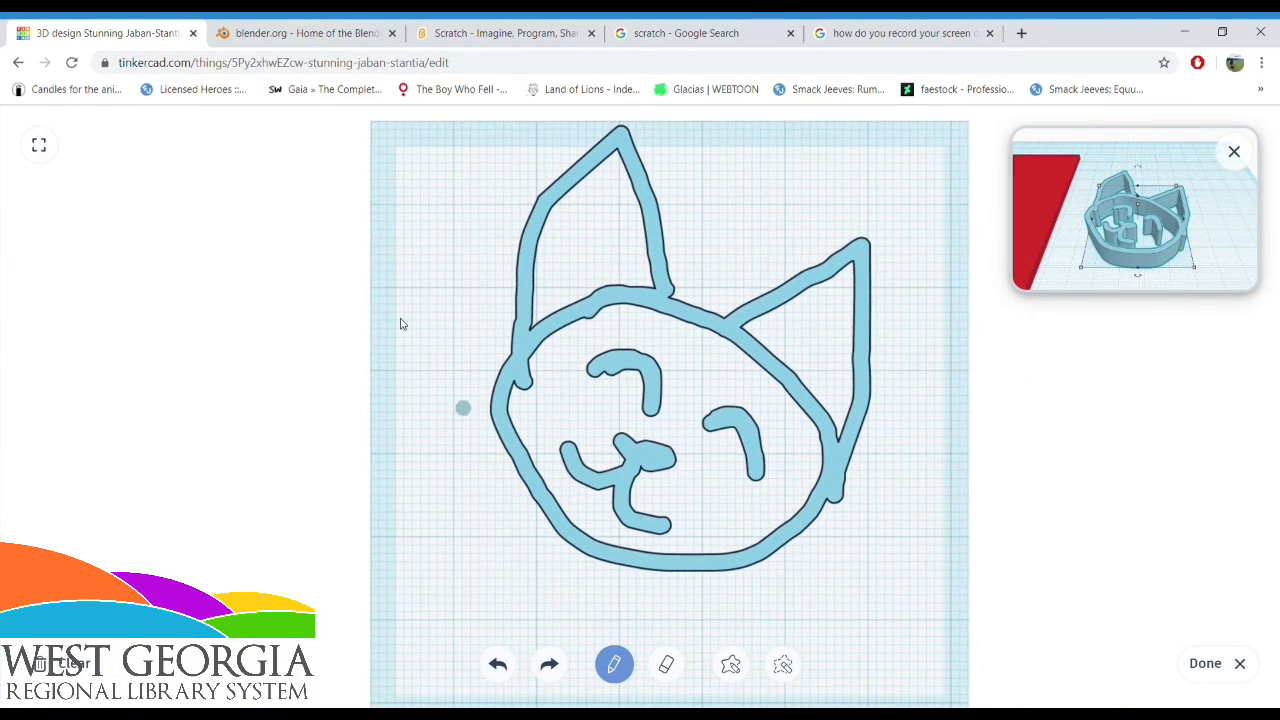
Try a zigzag stroke beside the cat face and undo it
mouse_move(409, 218)
mouse_down()
mouse_move(404, 298)
mouse_move(430, 506)
mouse_move(415, 566)
mouse_up()
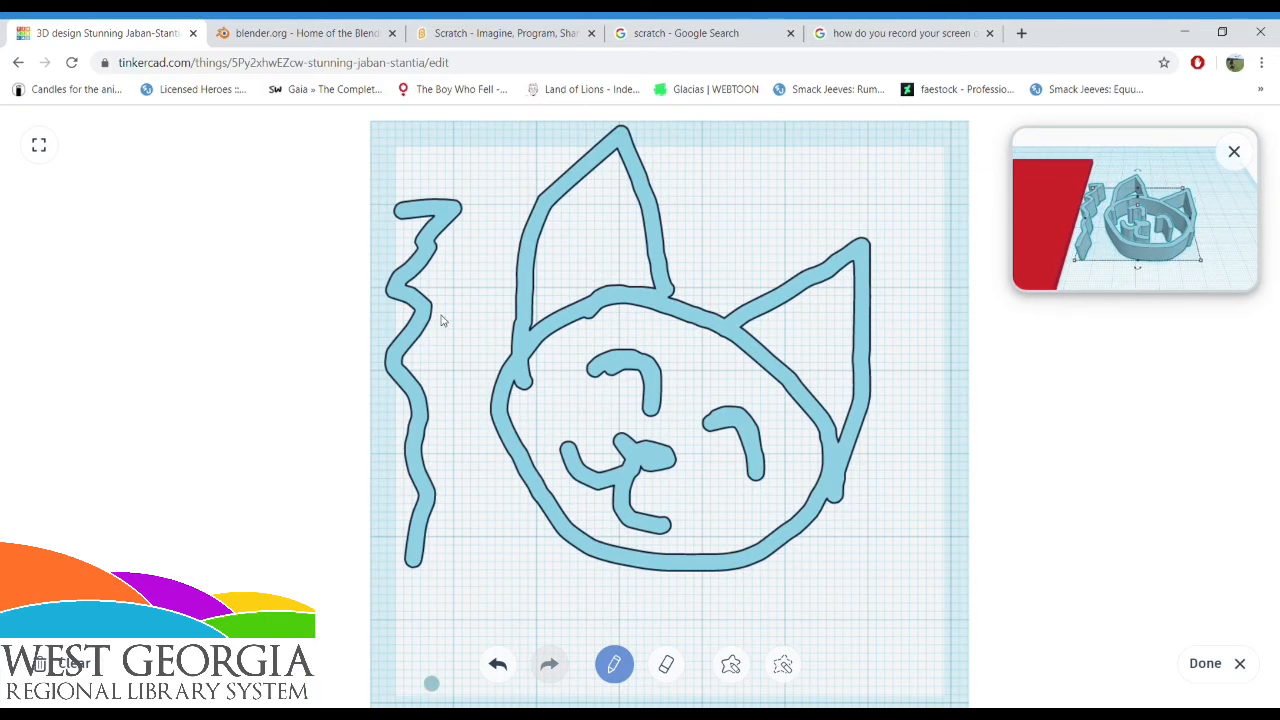
click(497, 666)
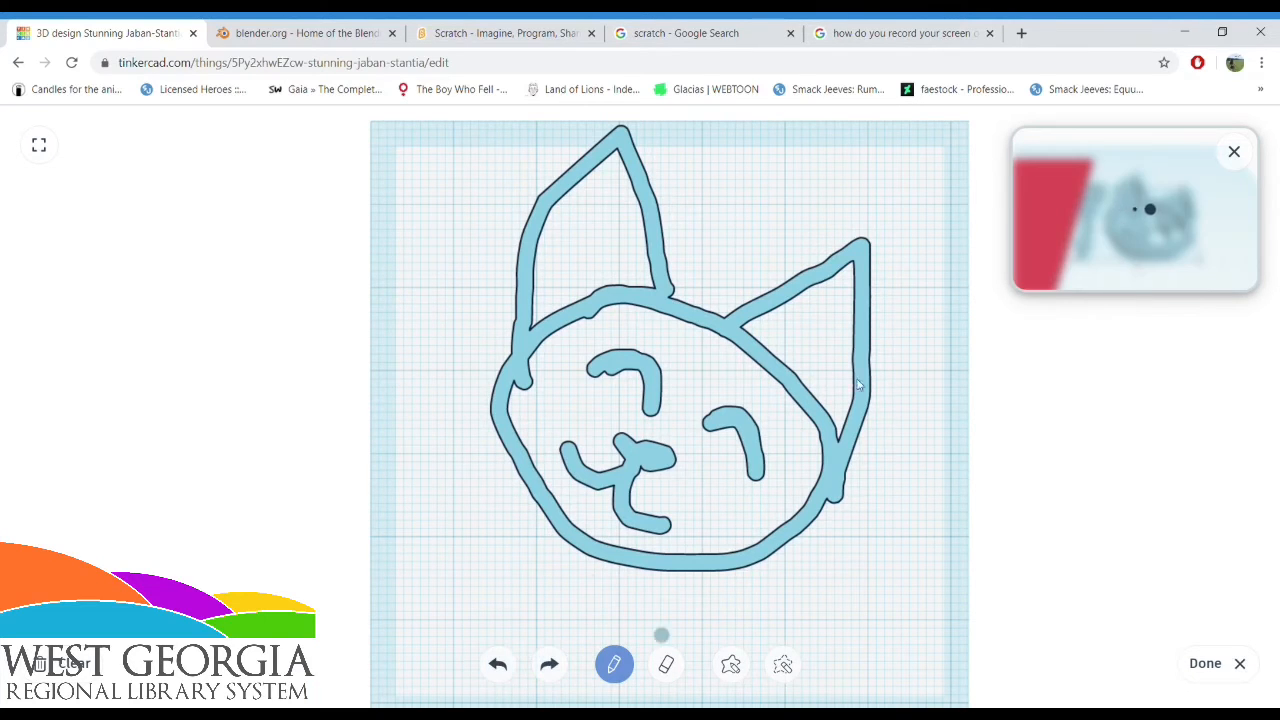
Erase the overhanging end of the right ear's outline and finish the scribble
click(666, 666)
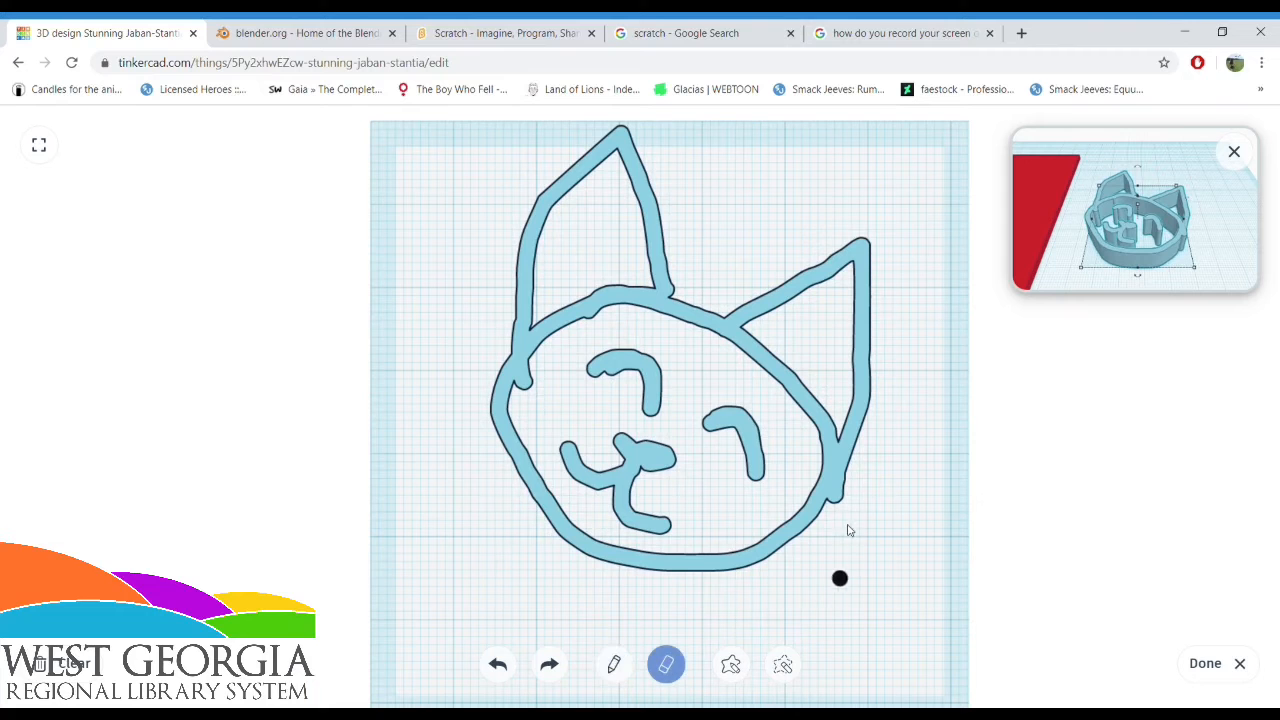
drag(832, 511, 851, 481)
click(1206, 664)
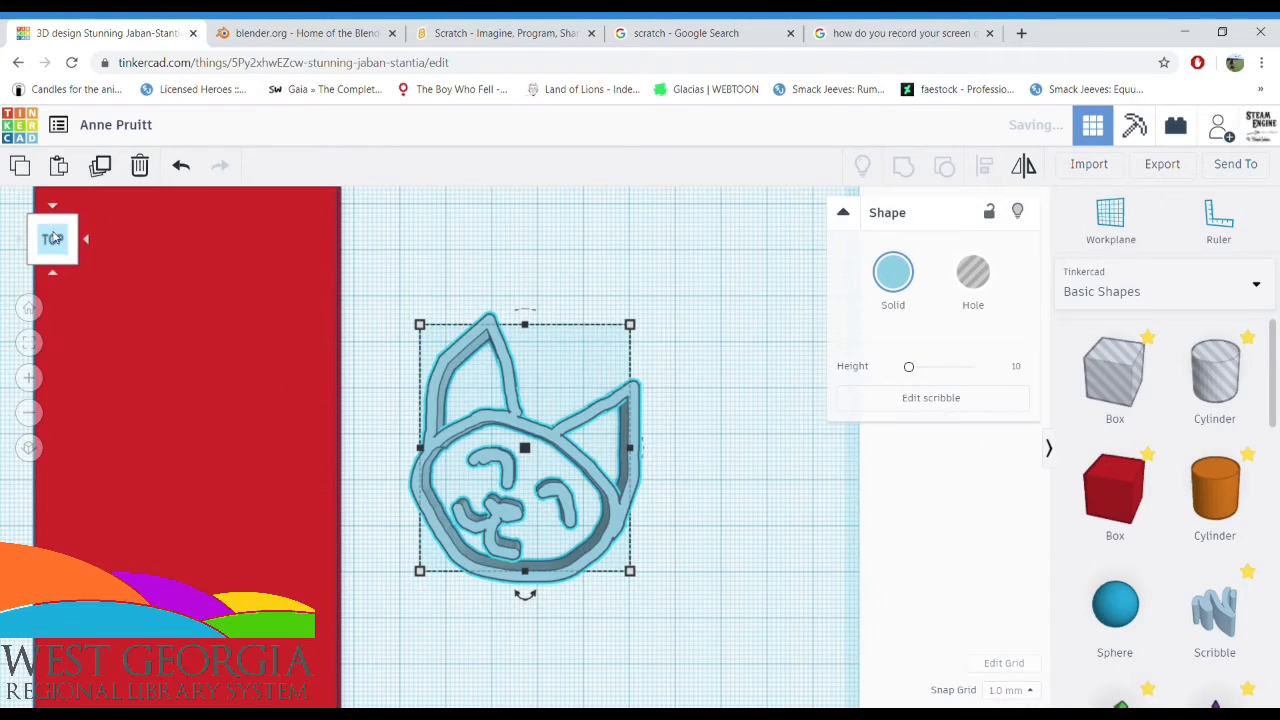
Move the scribbled cat face onto the red slab and turn it into a hole
click(477, 211)
mouse_move(486, 328)
mouse_down()
mouse_move(198, 330)
mouse_move(160, 311)
mouse_up()
click(973, 275)
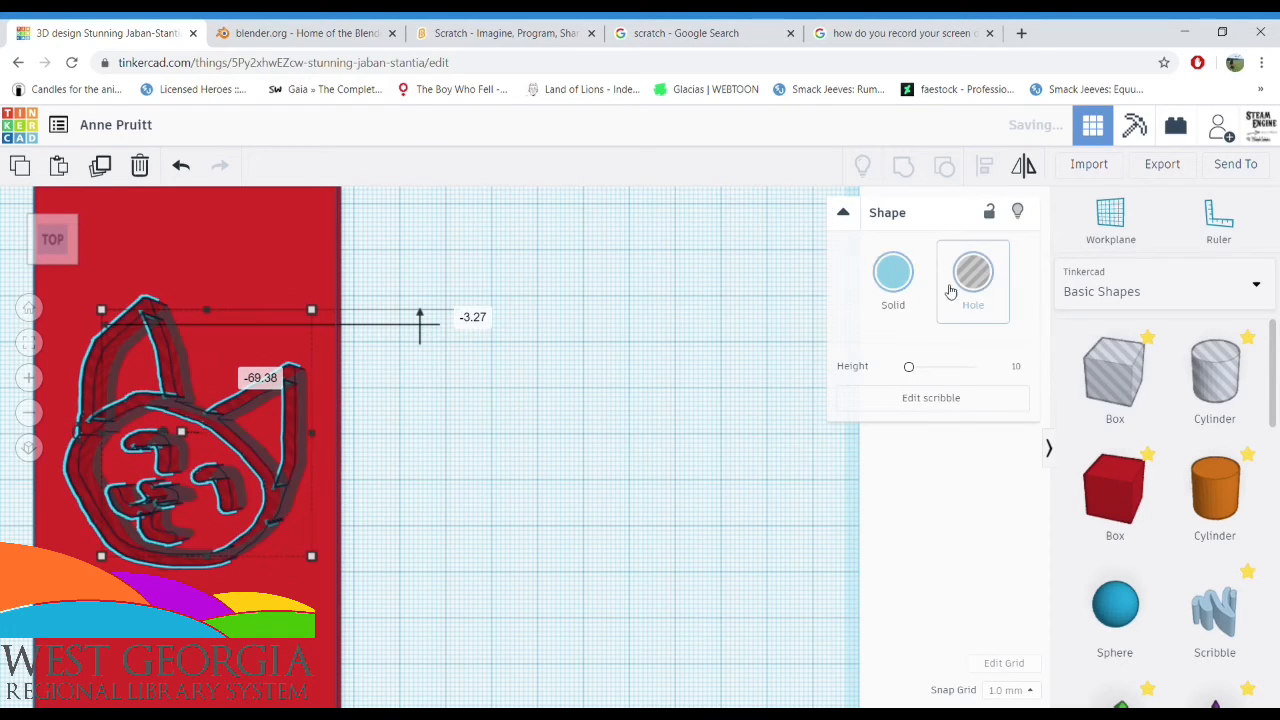
Group the cat face hole with the slab to cut the drawing through it, and fit the result in view
click(388, 347)
drag(336, 397, 240, 505)
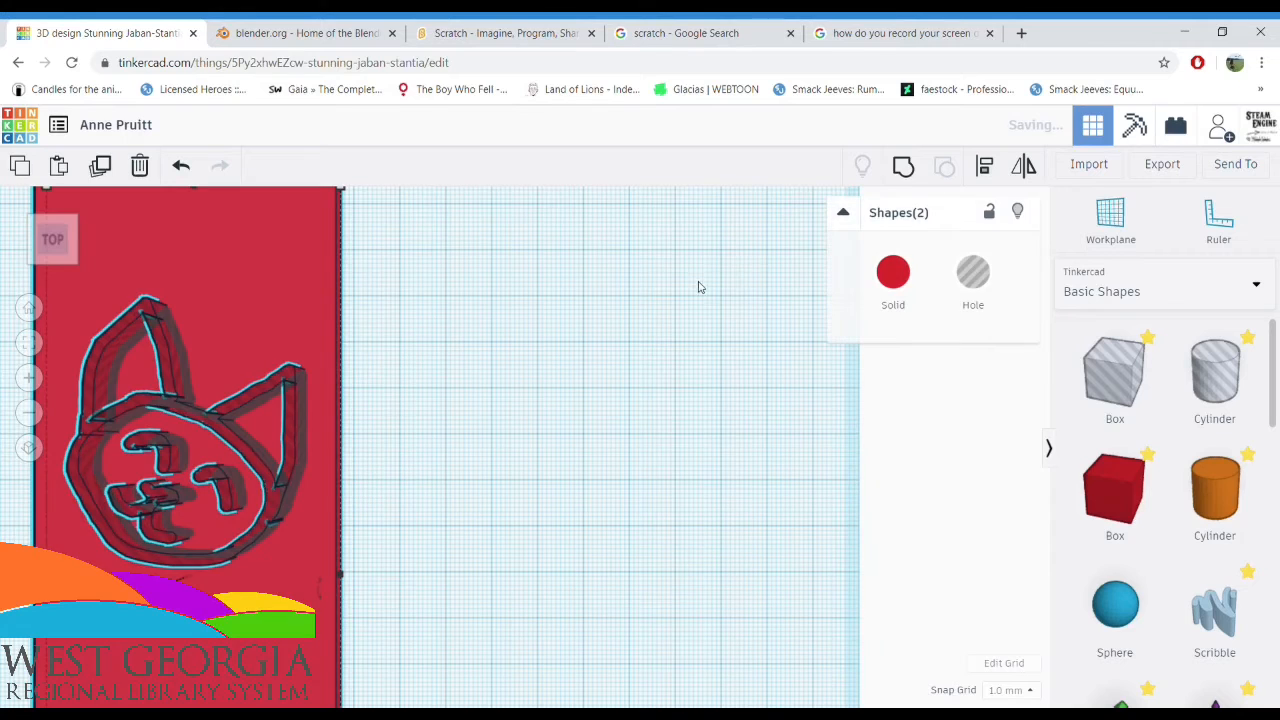
click(904, 169)
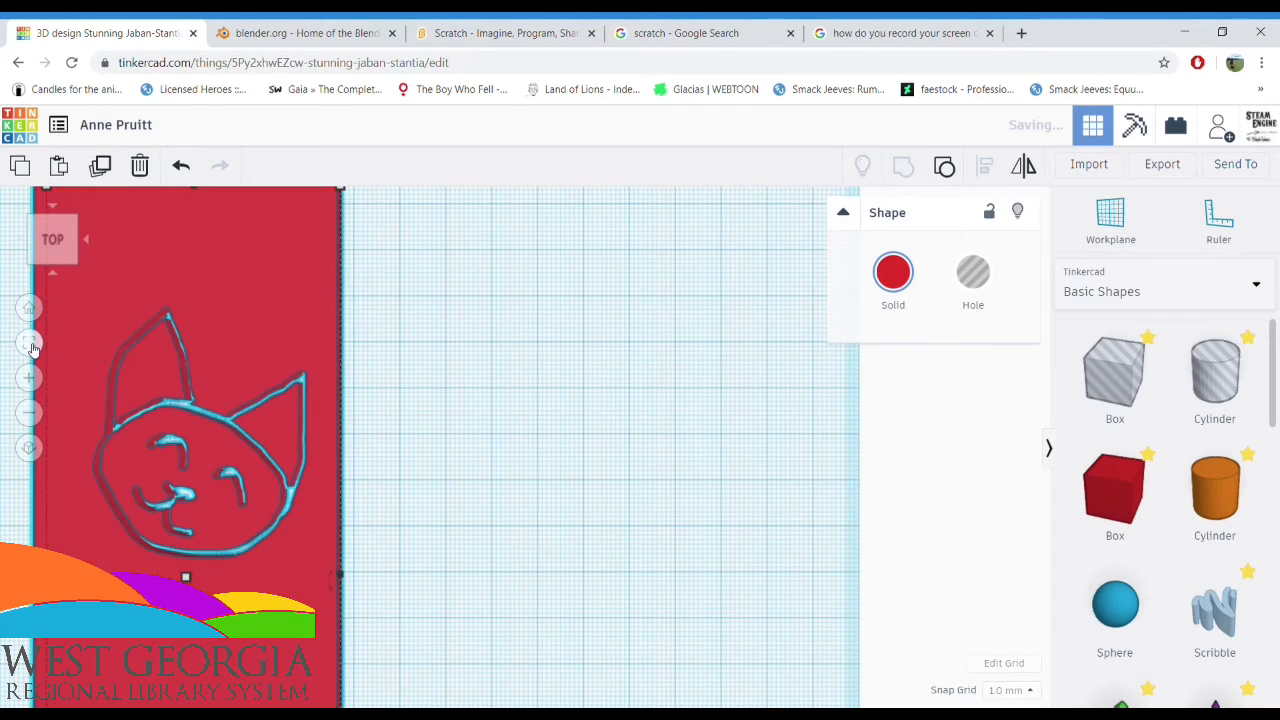
click(30, 343)
click(294, 446)
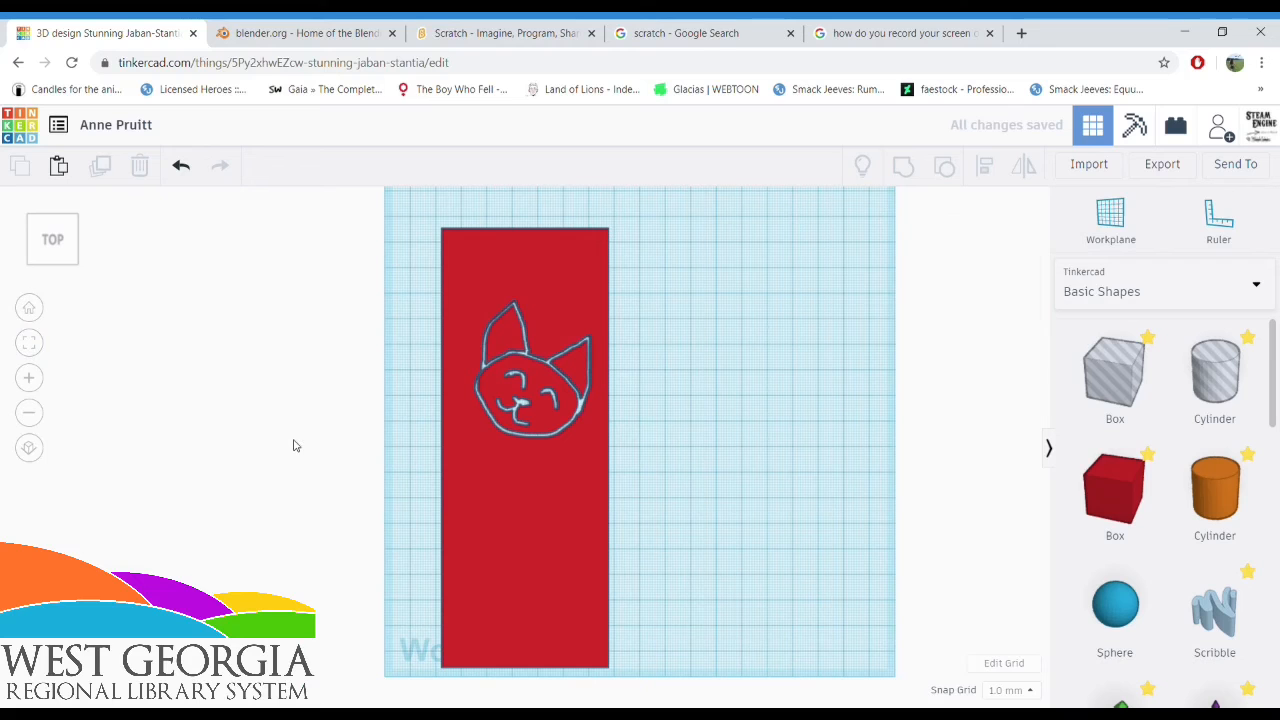
Examine the cat face cut-out in the red slab up close from above
scroll(294, 446, up, 1)
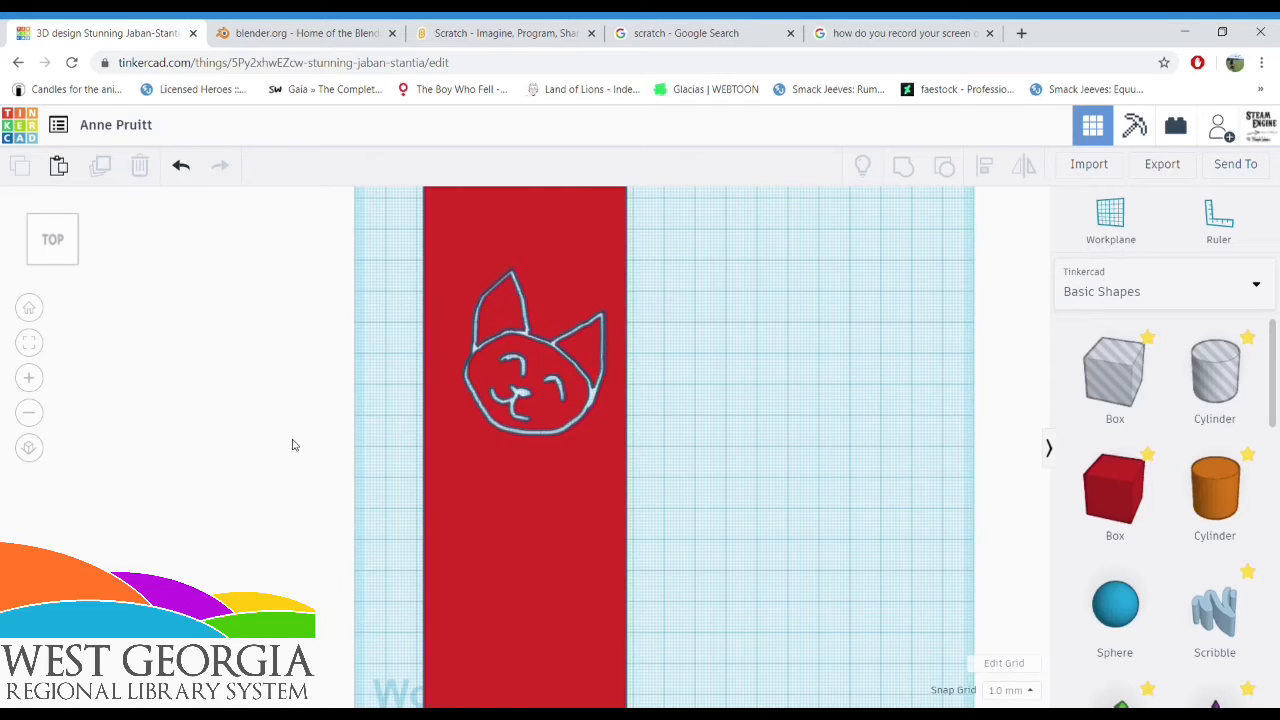
scroll(294, 446, up, 3)
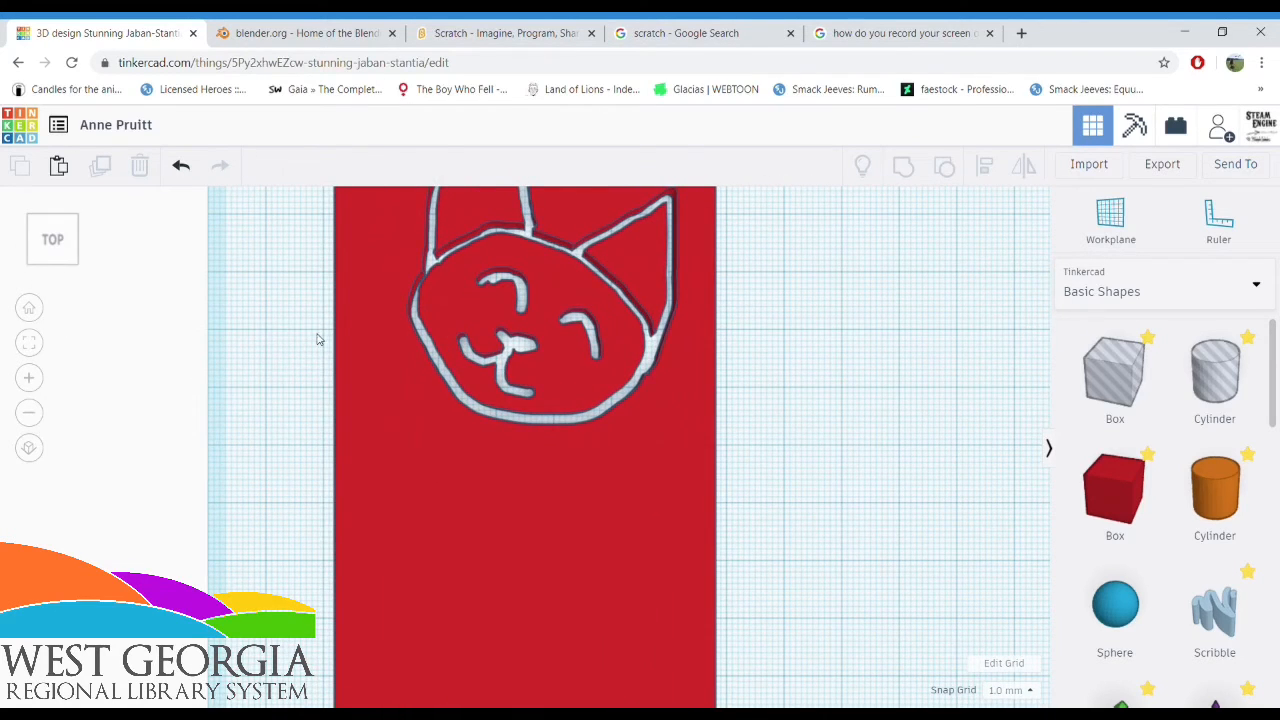
drag(365, 328, 371, 493)
click(311, 469)
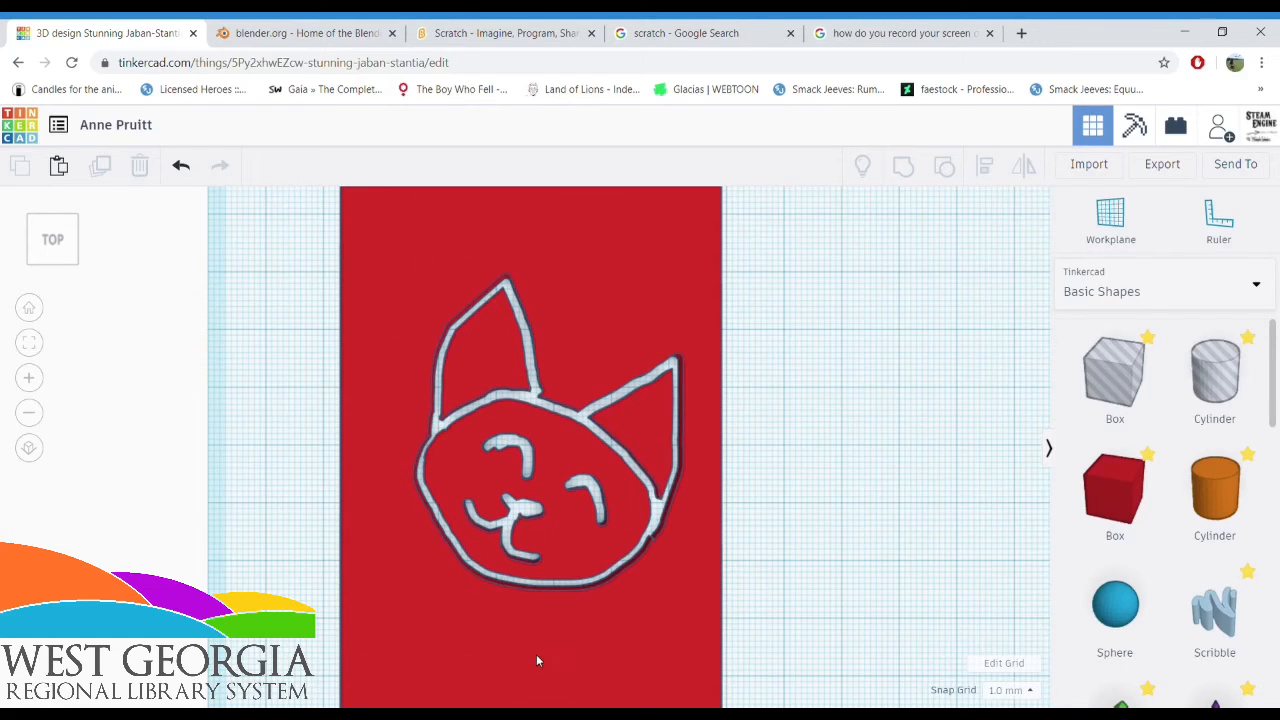
scroll(535, 655, down, 2)
scroll(540, 354, up, 2)
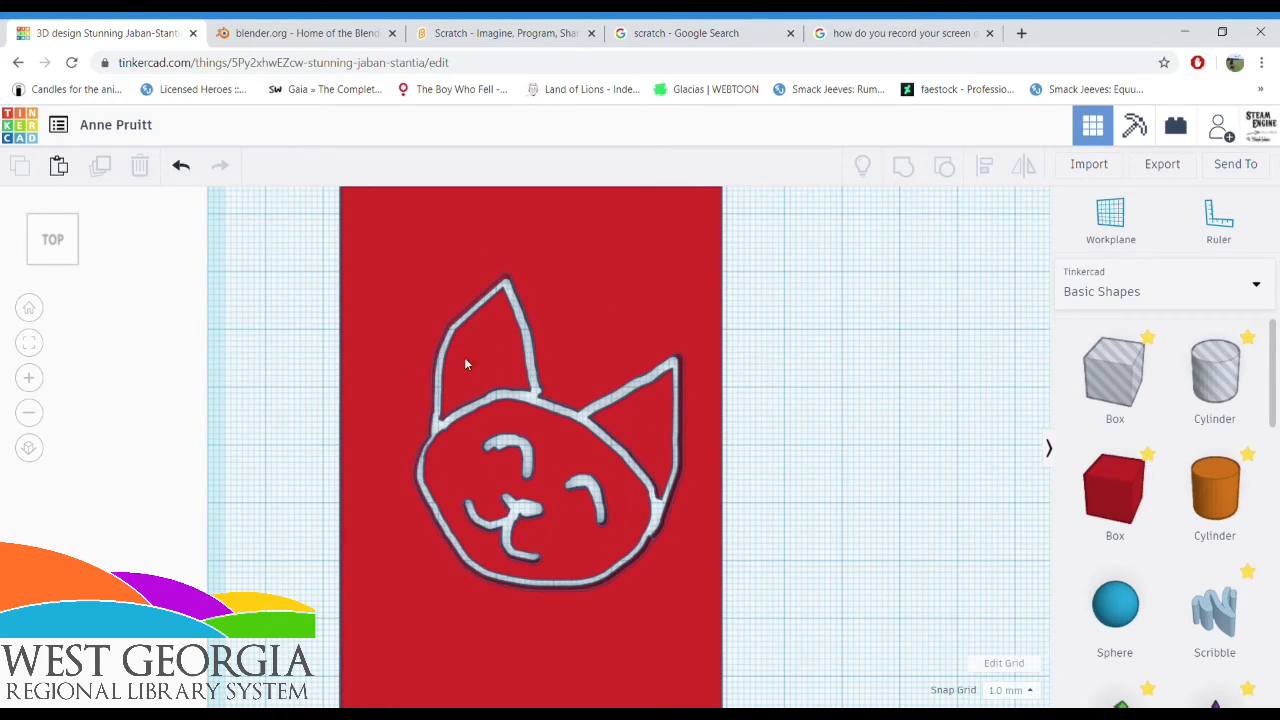
Place thin solid box bars across the cat's left ear and chin outlines, and copy the chin bar onto the right ear
drag(1115, 490, 450, 371)
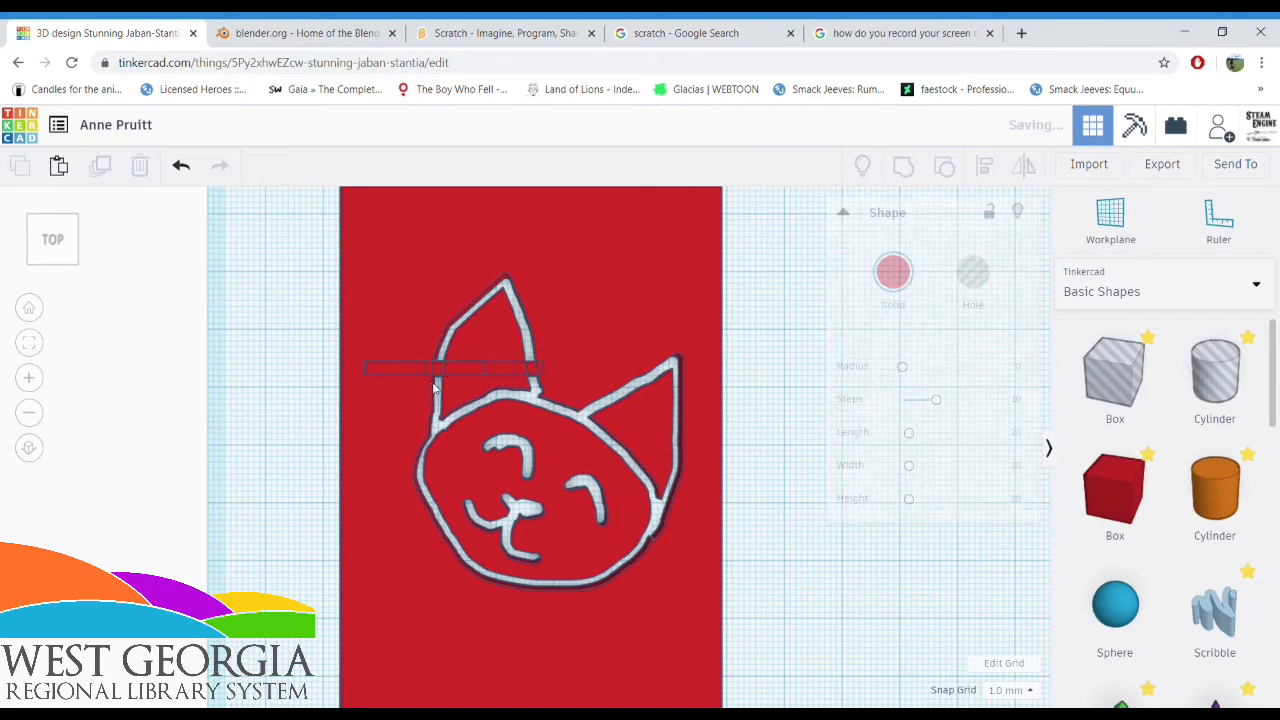
drag(466, 370, 628, 578)
click(806, 533)
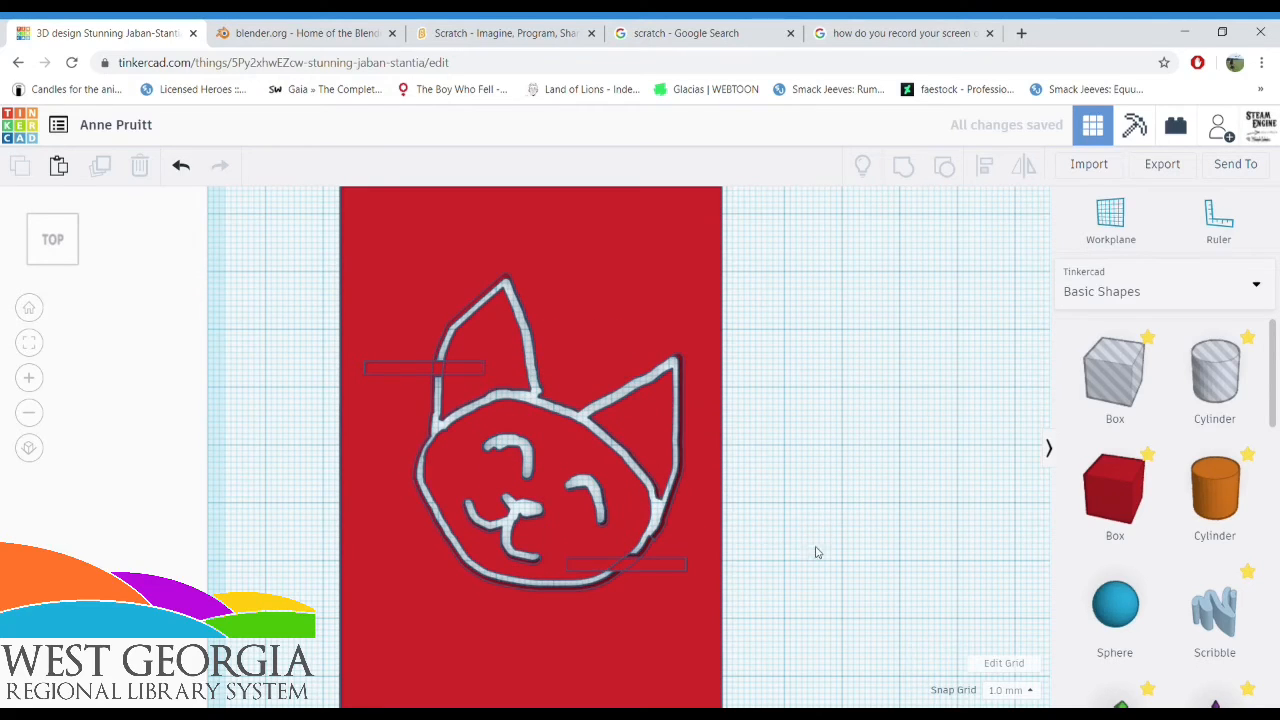
click(630, 571)
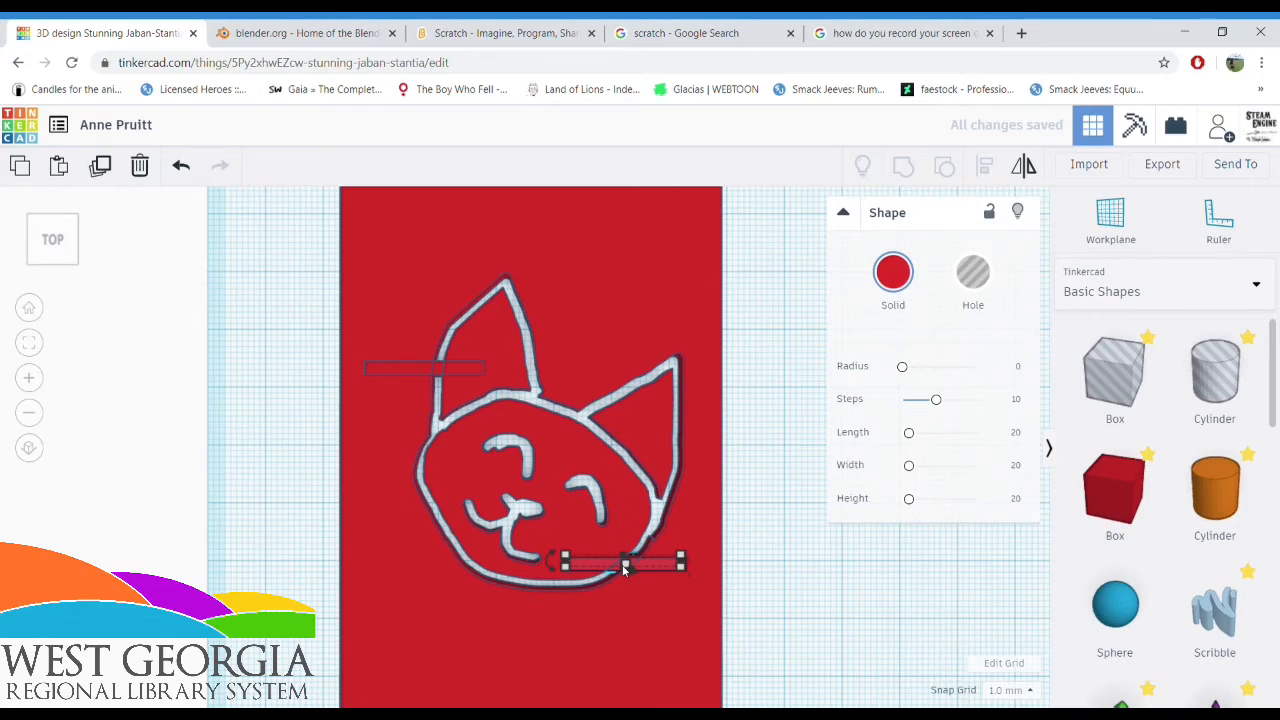
drag(630, 571, 681, 399)
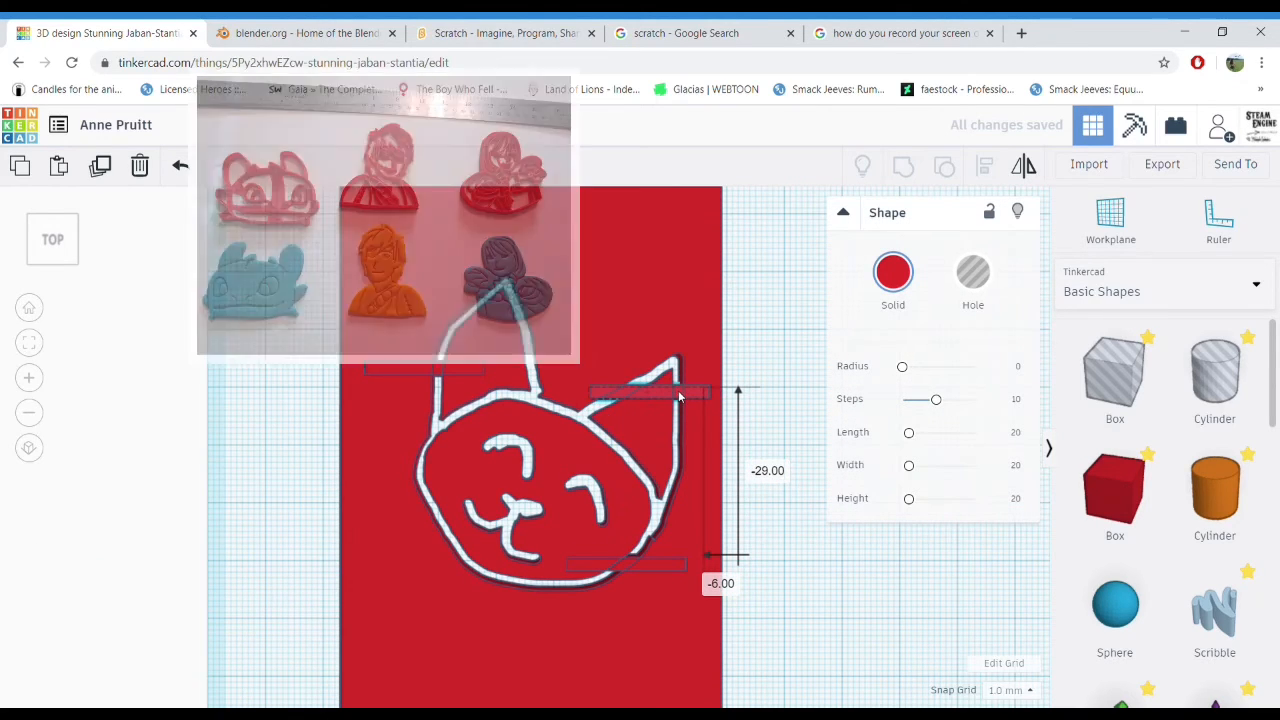
click(780, 350)
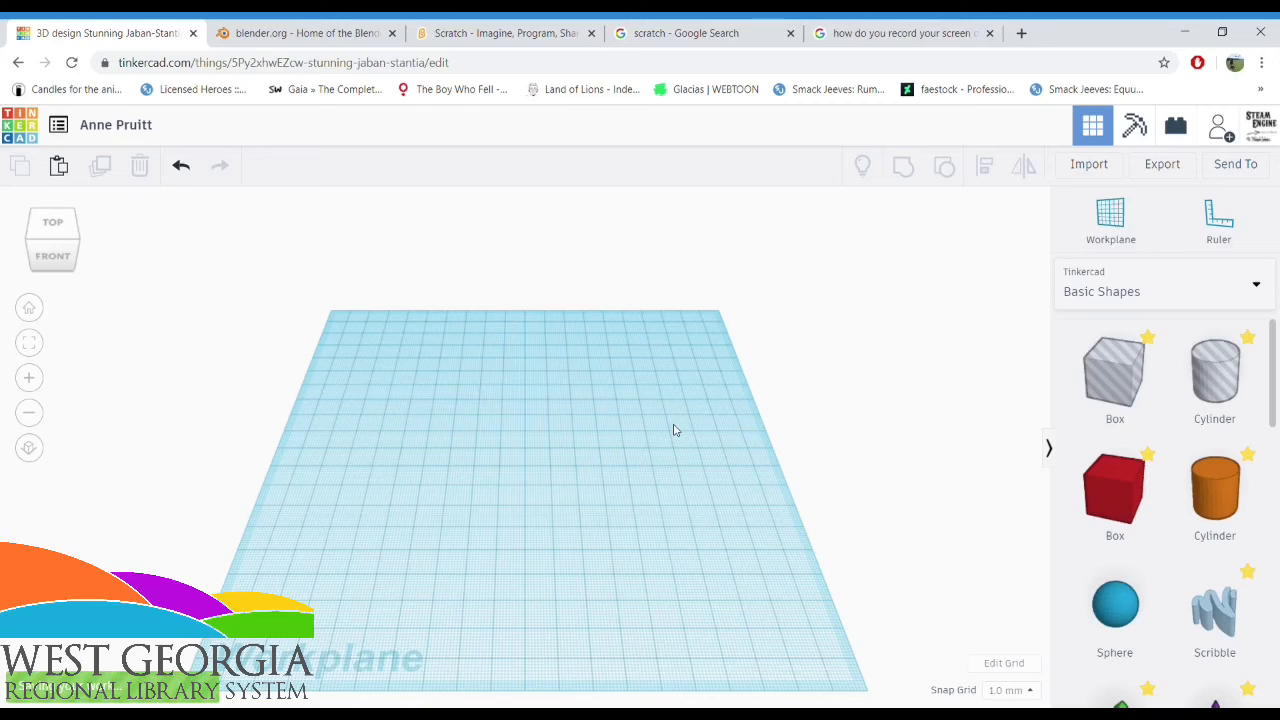
Place a solid red box on the empty workplane
click(1166, 482)
click(478, 428)
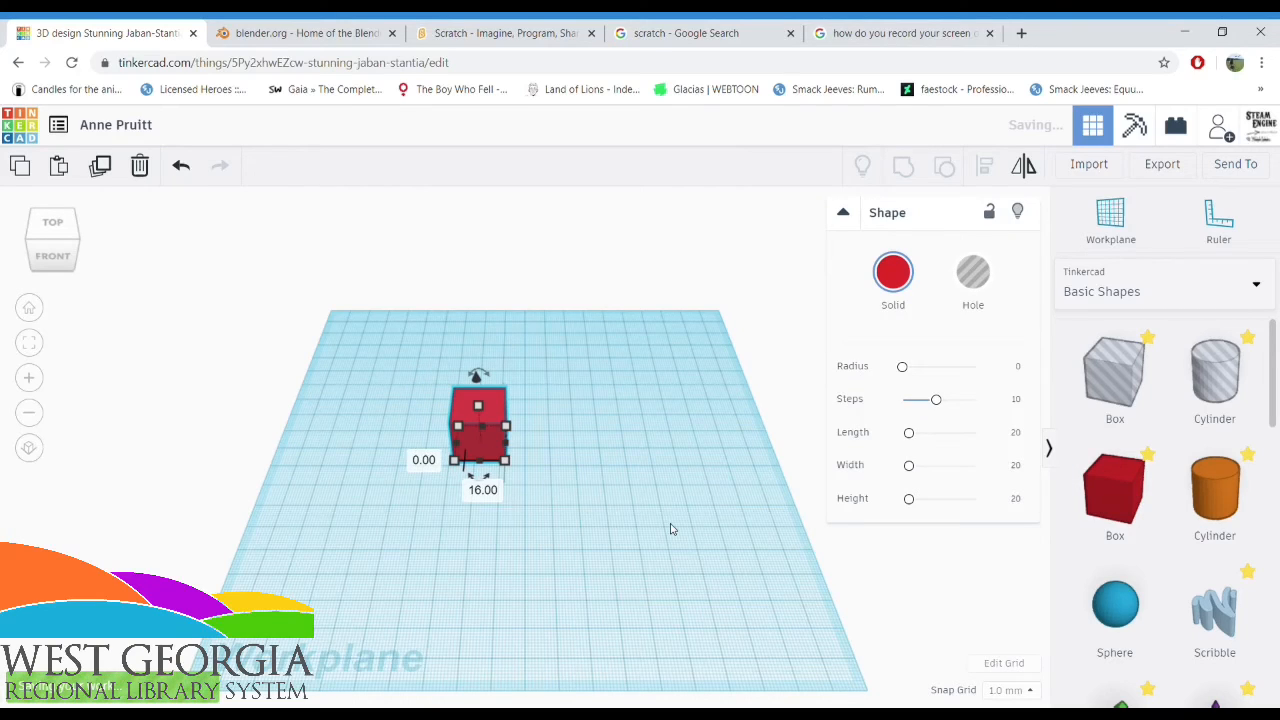
Leave the editor for the gallery and look through the pictures of The Rematch-Mosasaurus vs. Elasmosaurus design
click(8, 138)
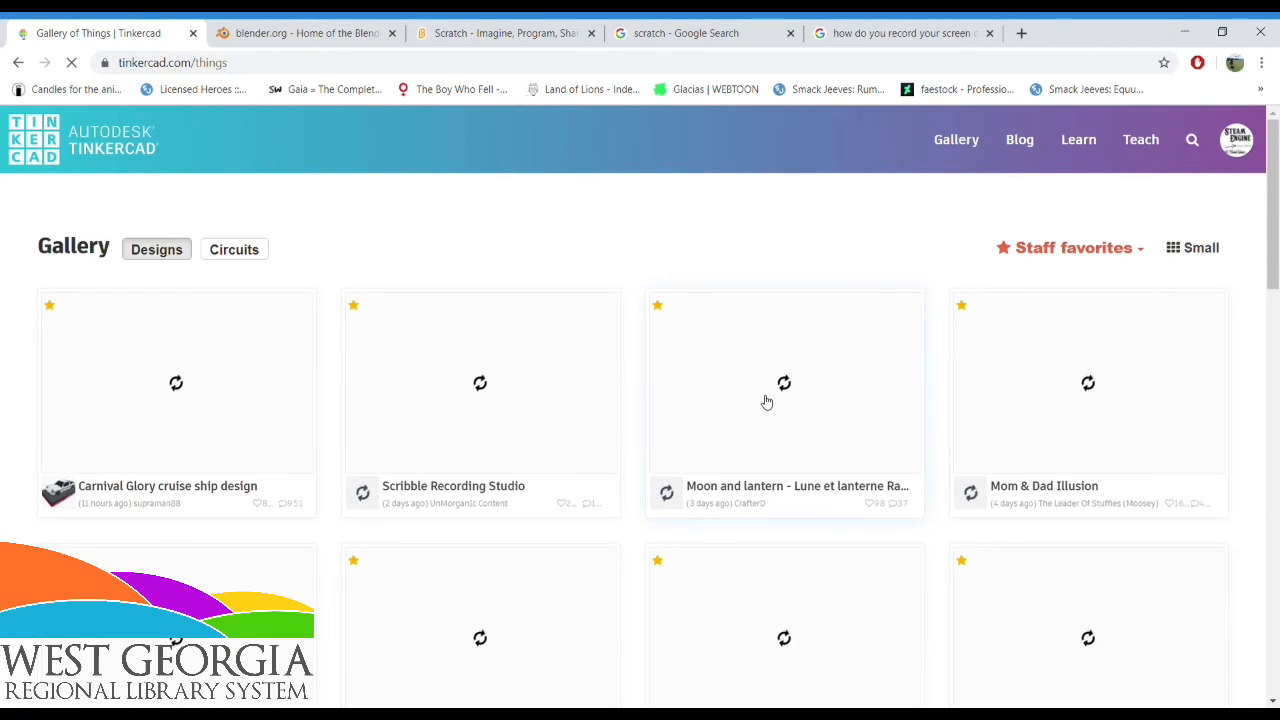
click(766, 401)
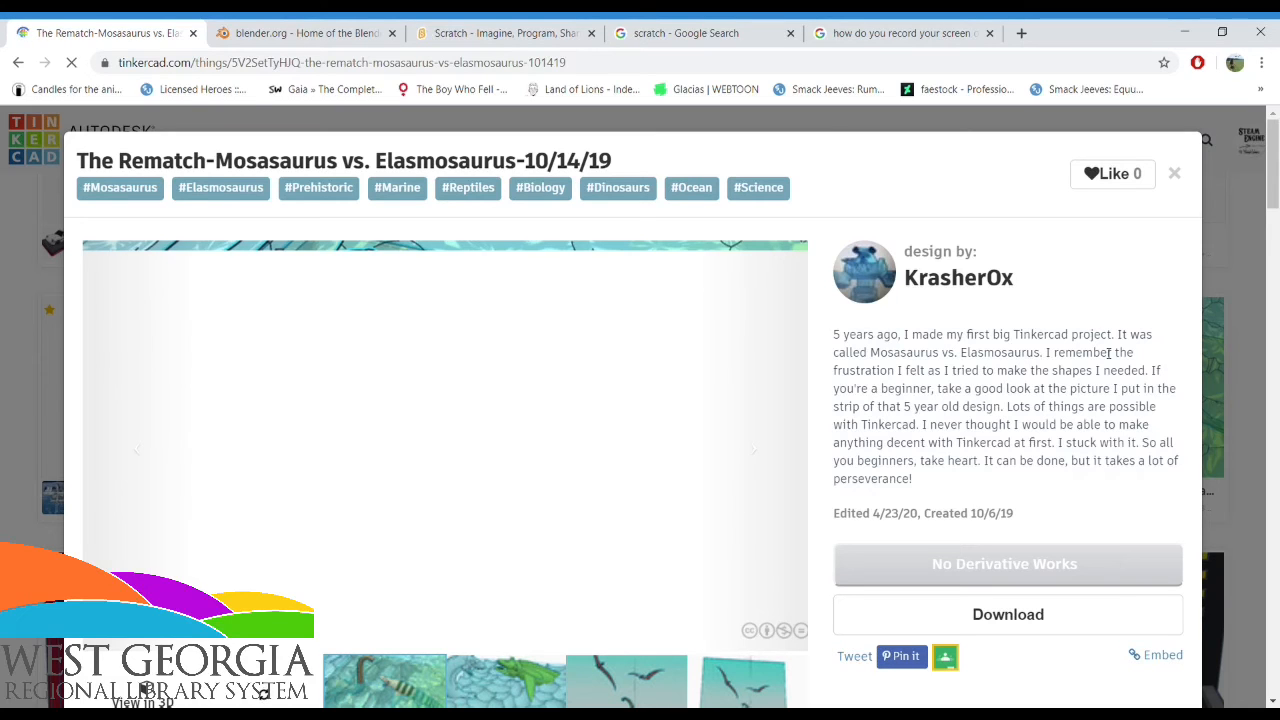
scroll(1108, 353, down, 2)
scroll(55, 378, up, 2)
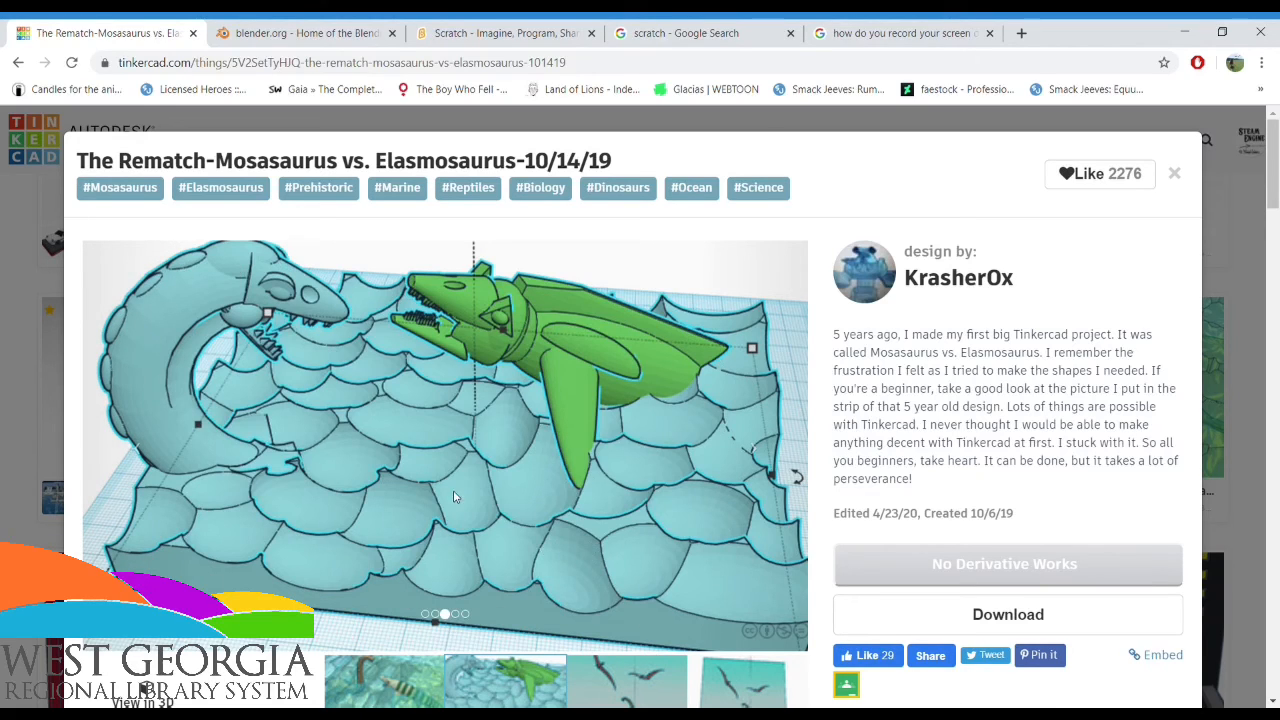
scroll(547, 549, down, 1)
click(624, 594)
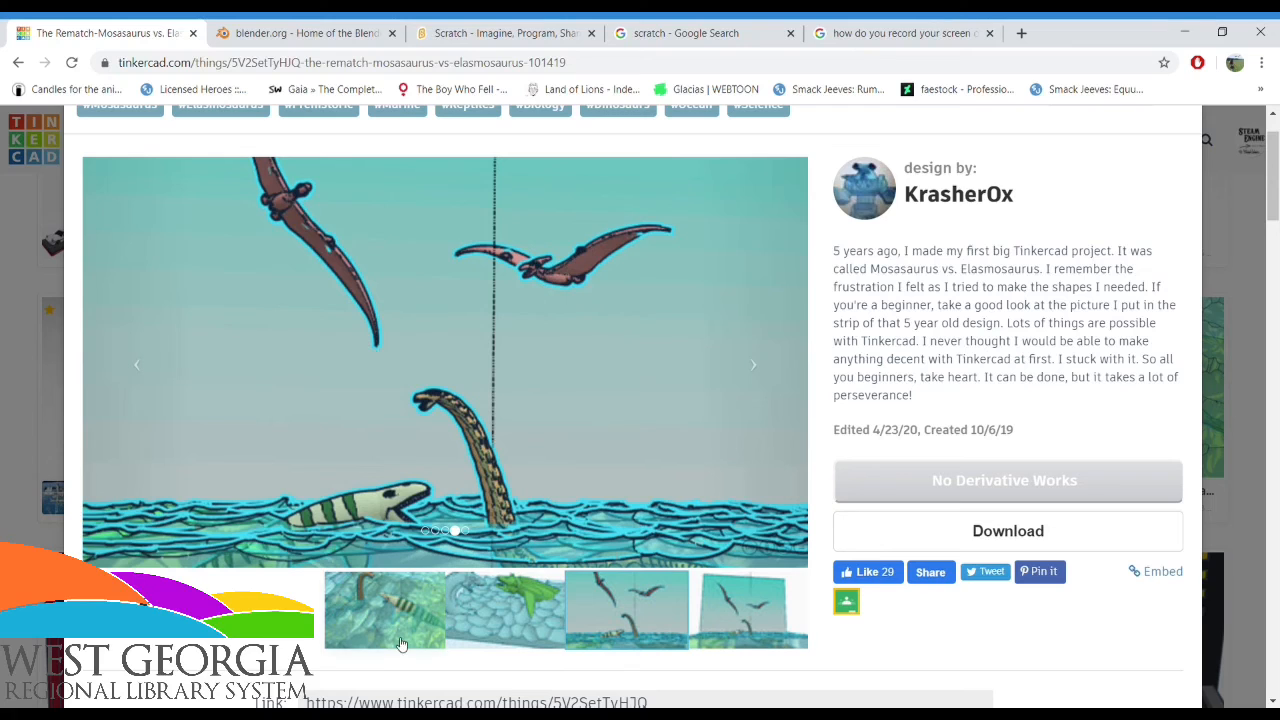
click(756, 610)
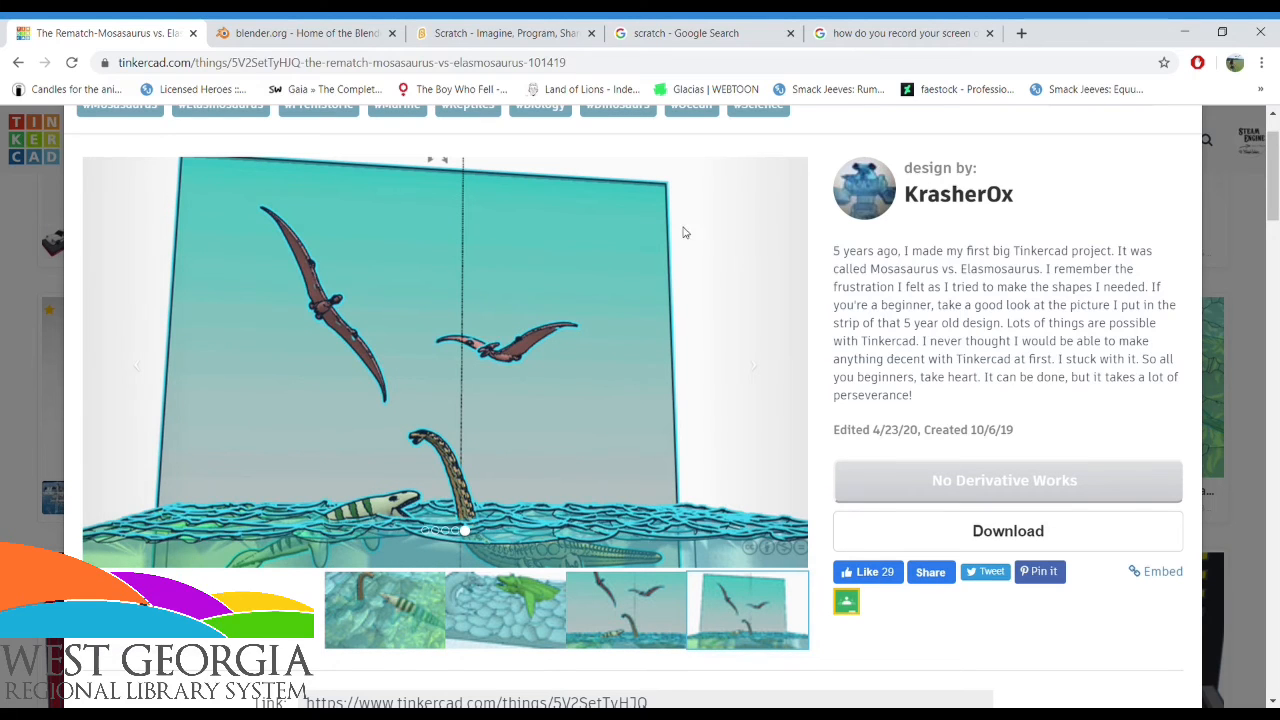
click(391, 630)
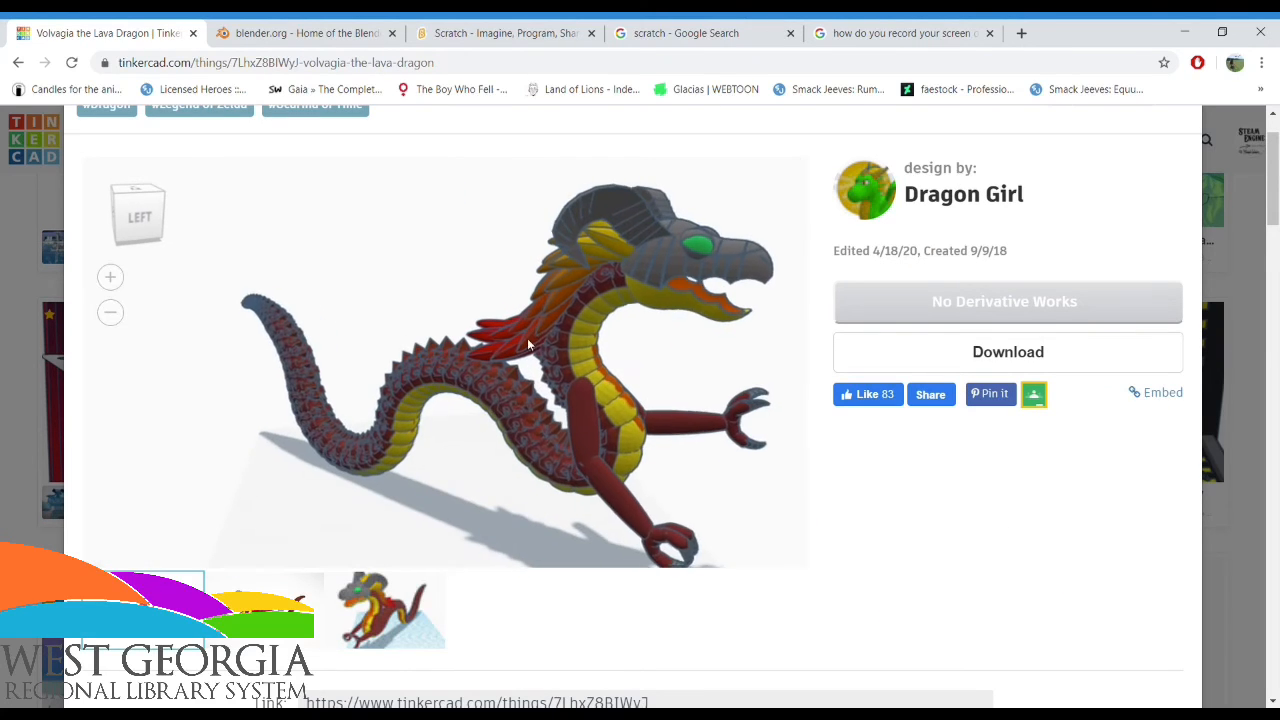
Examine the Volvagia the Lava Dragon model in 3D from its sides and front, both close up and as a whole
drag(548, 364, 577, 366)
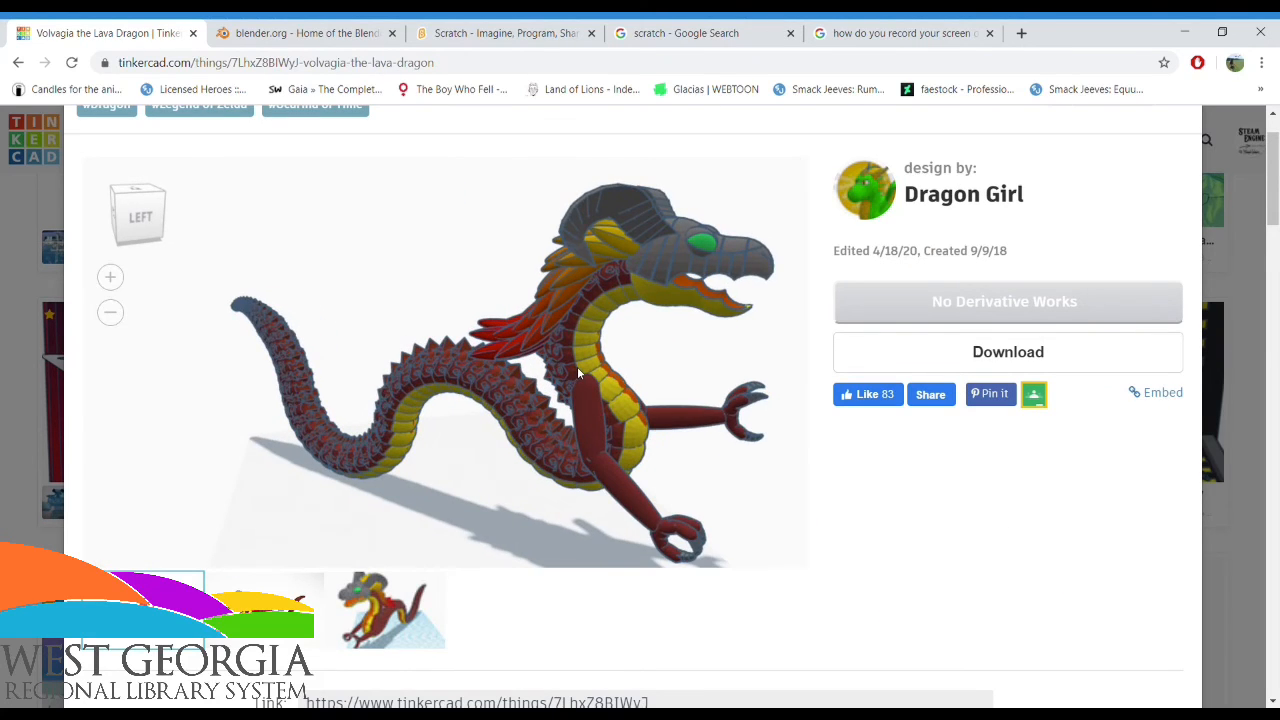
scroll(577, 366, up, 5)
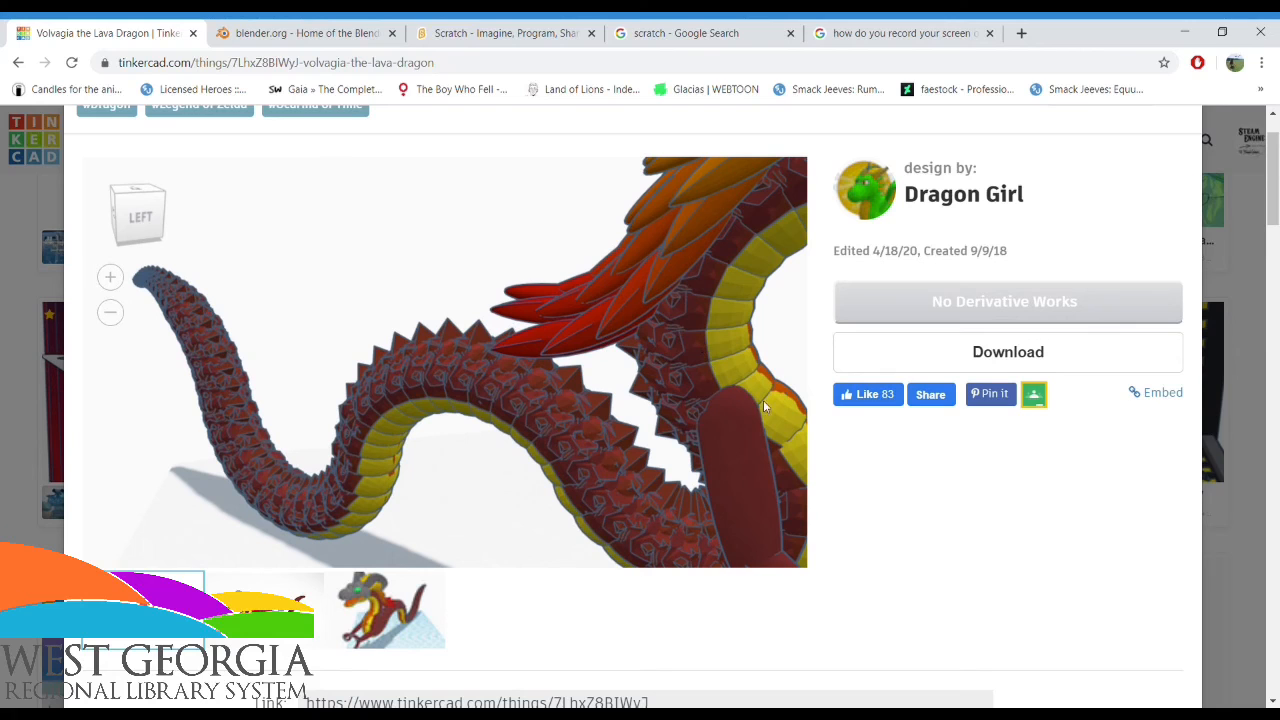
drag(640, 405, 515, 272)
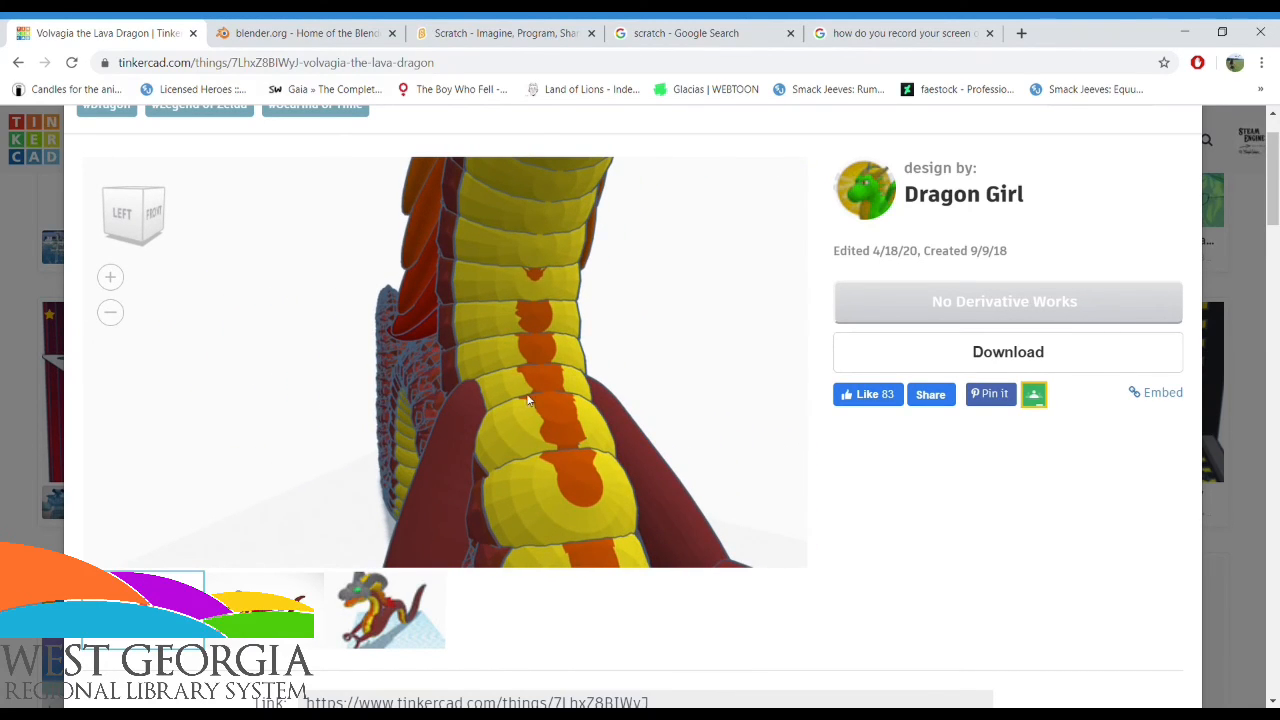
drag(613, 495, 692, 200)
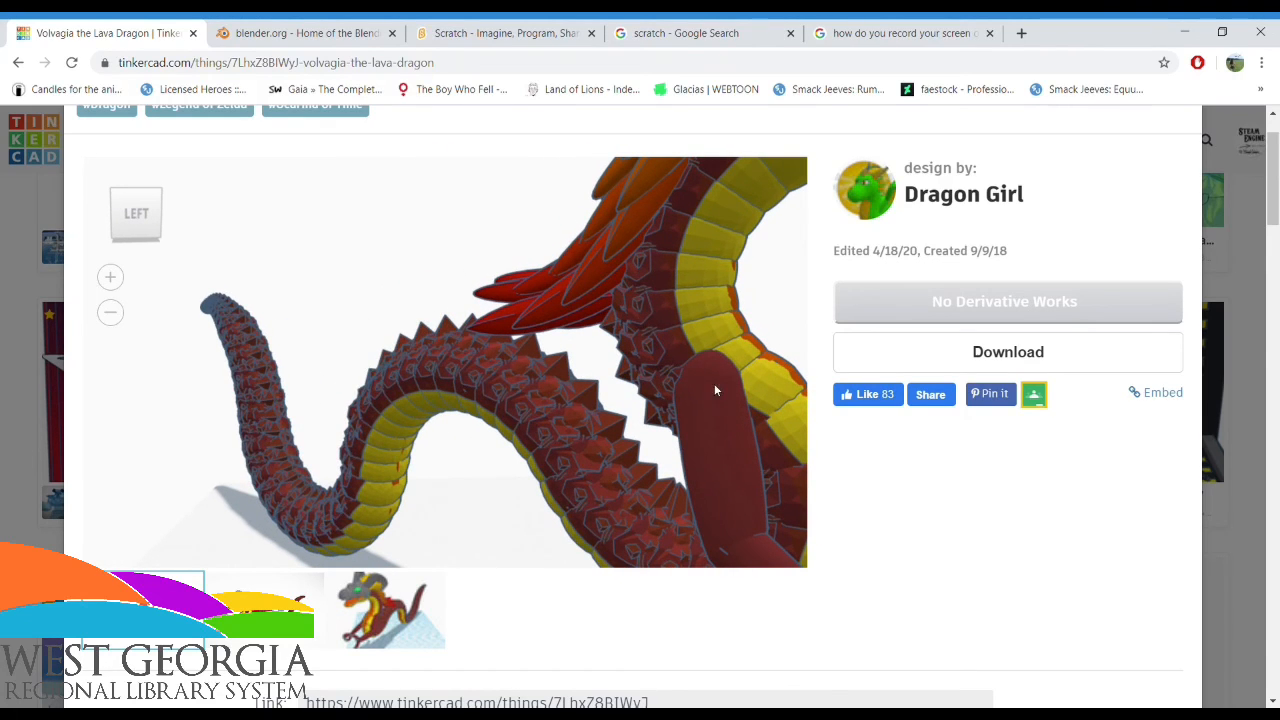
drag(714, 390, 196, 380)
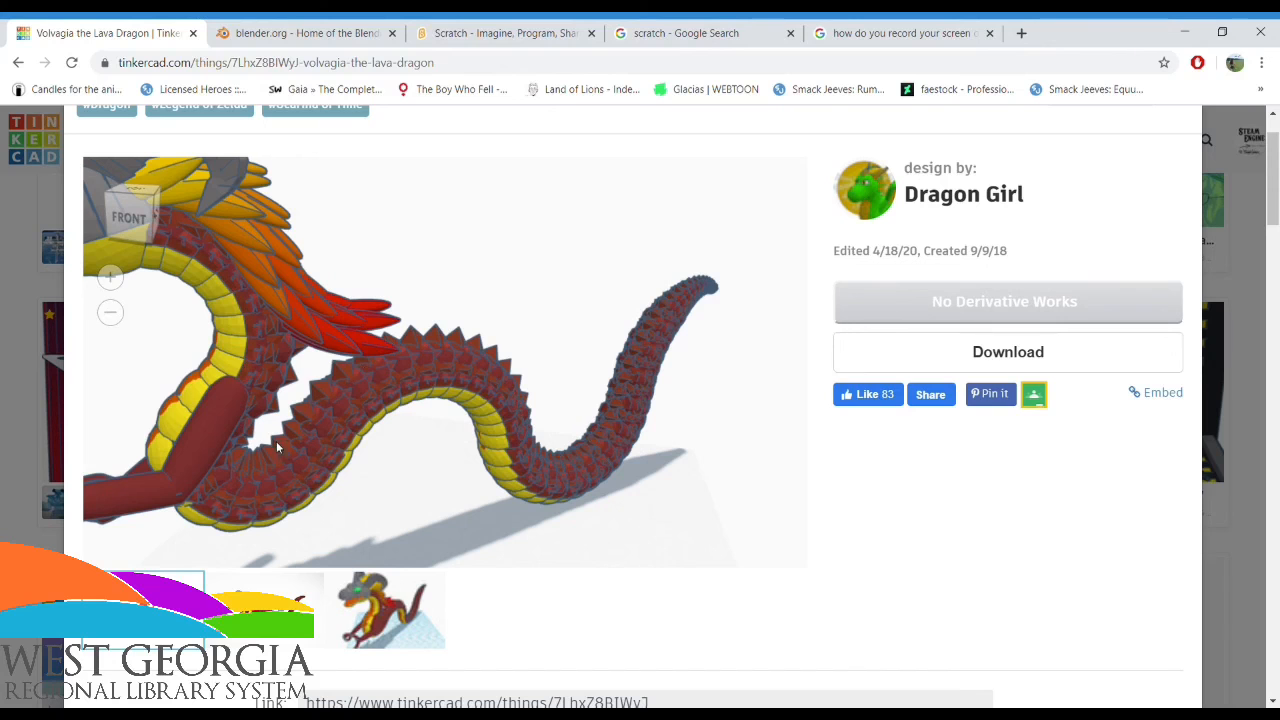
drag(445, 374, 558, 408)
drag(510, 446, 322, 282)
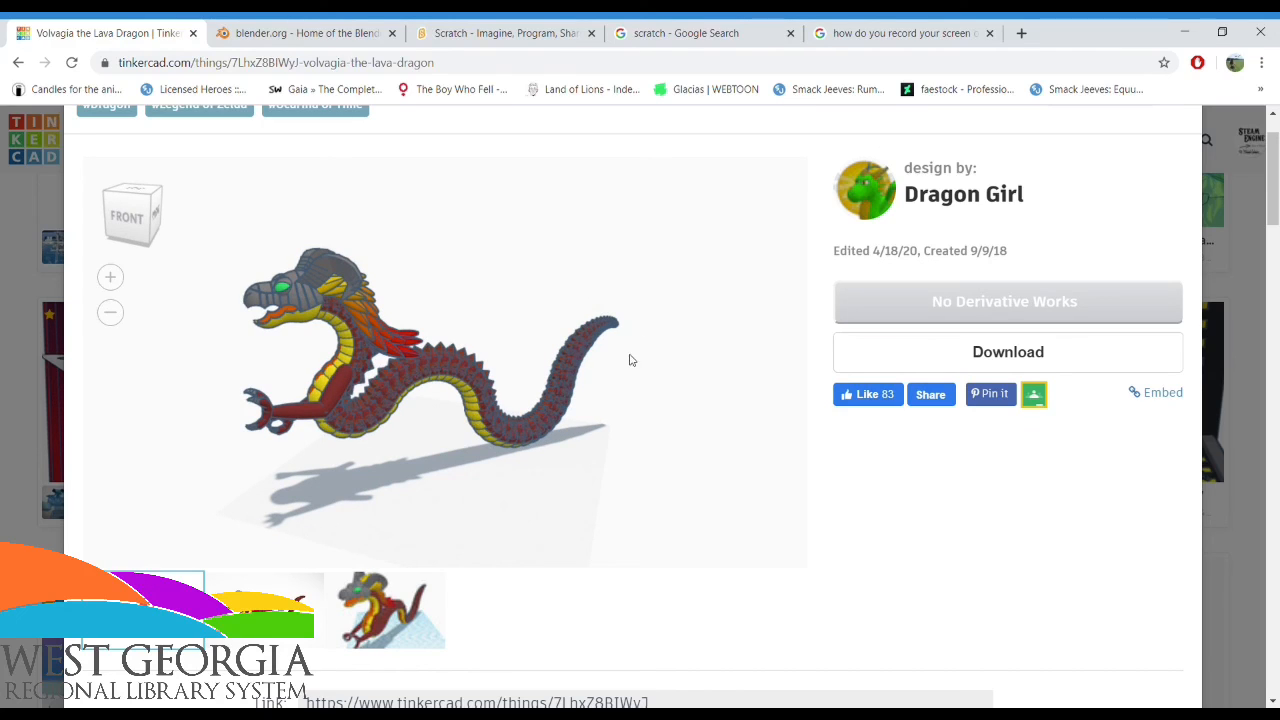
scroll(268, 363, down, 3)
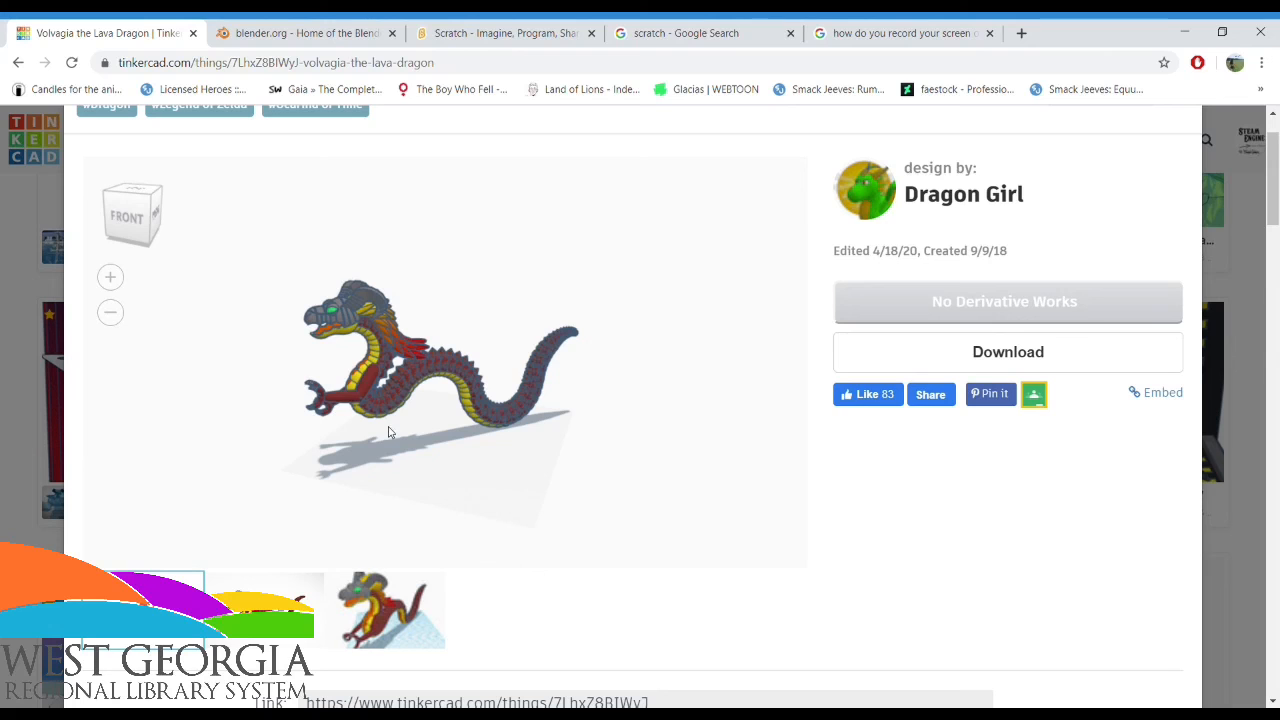
View the Blender home page and return to the lava dragon design
click(240, 30)
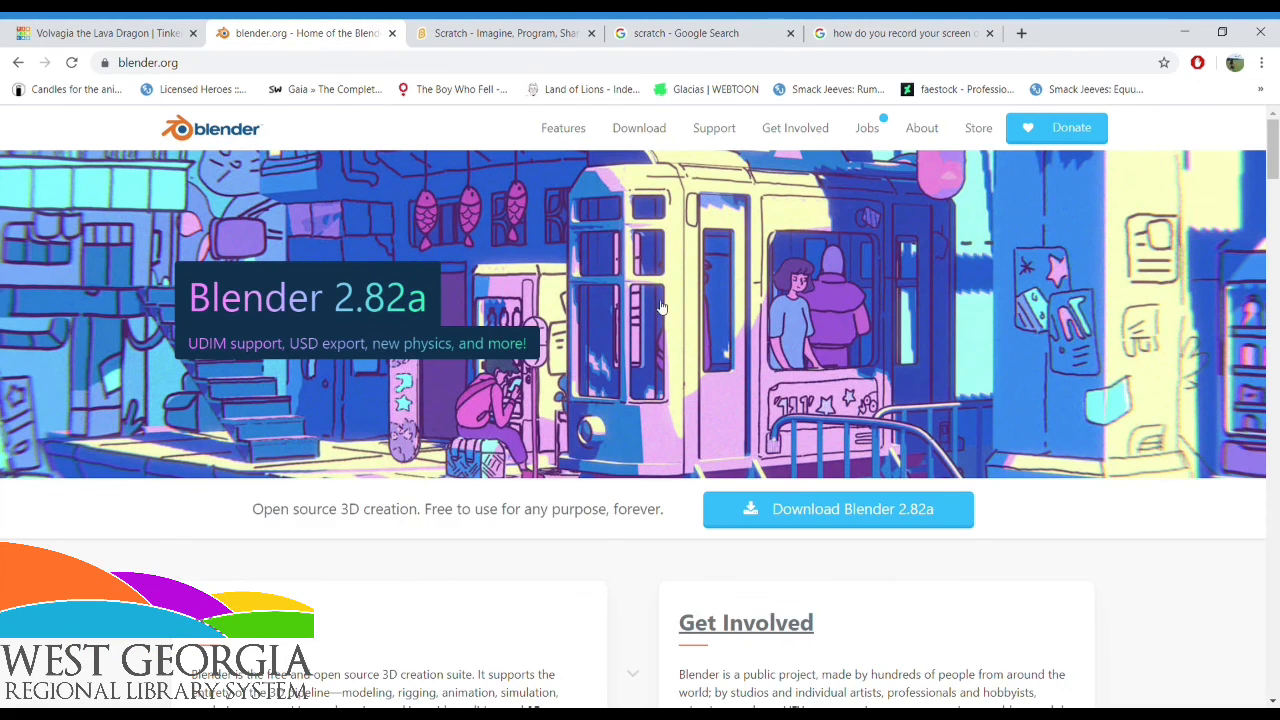
key(ctrl+shift+Tab)
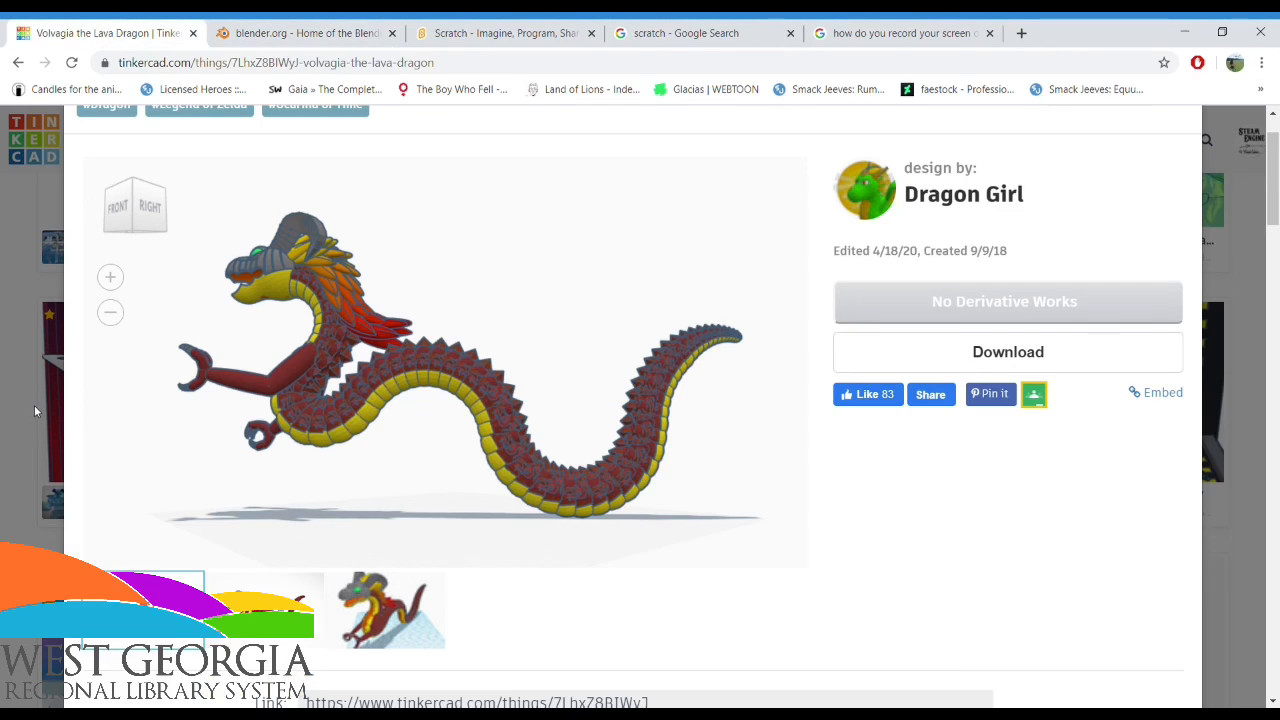